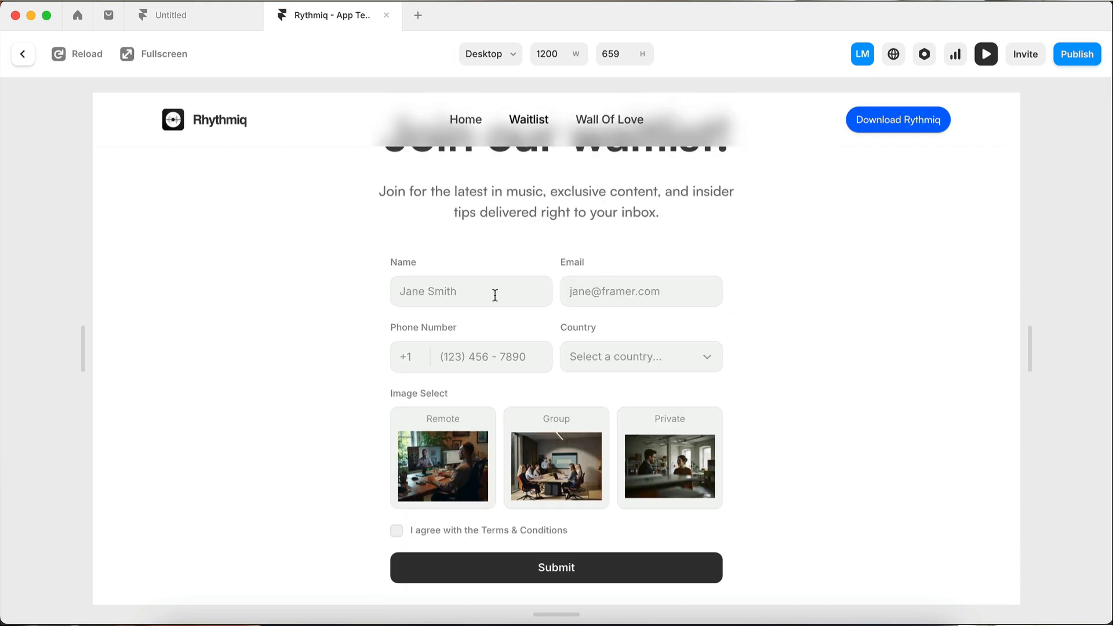
Fill in the name and e-mail fields of the previewed waitlist form
click(496, 296)
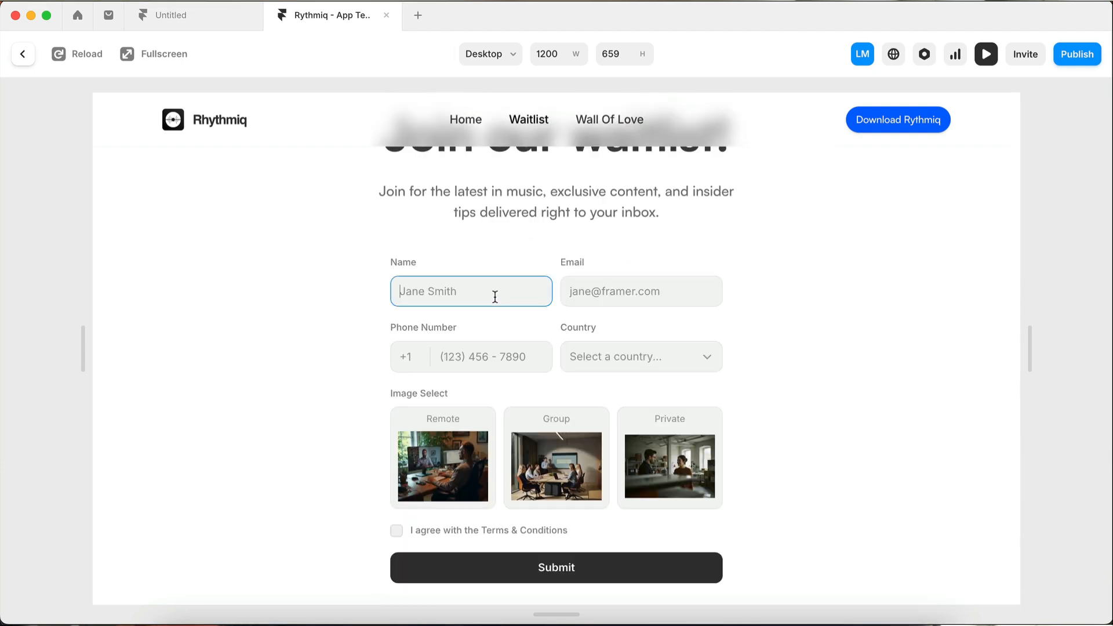
text(Jake)
key(Tab)
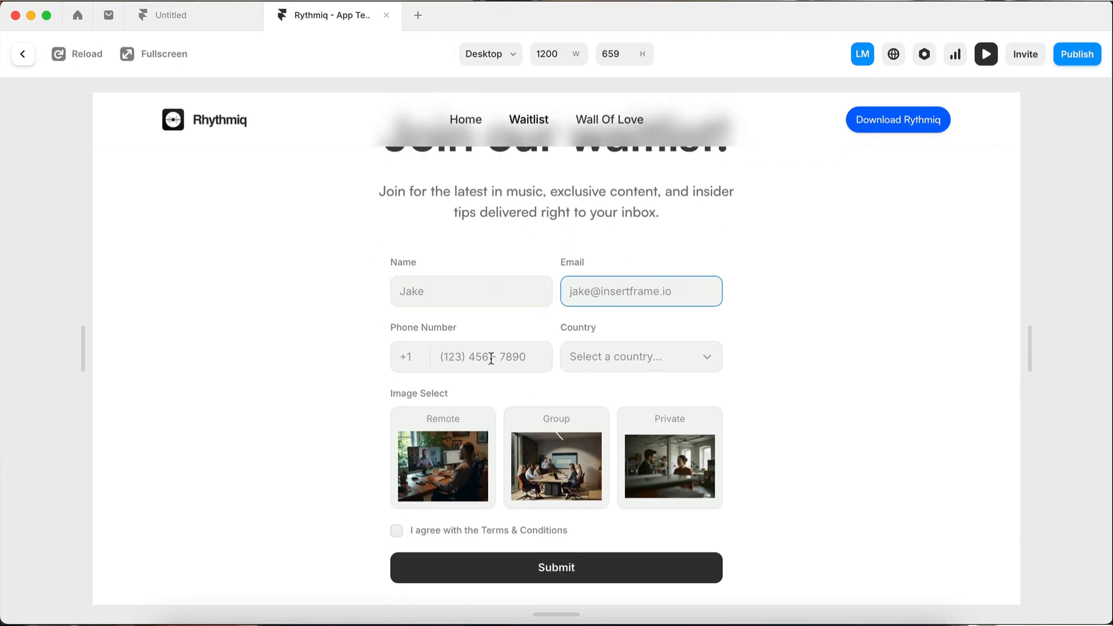
Enter a phone number and choose Australia as the country
click(491, 358)
text(1234567788)
click(613, 358)
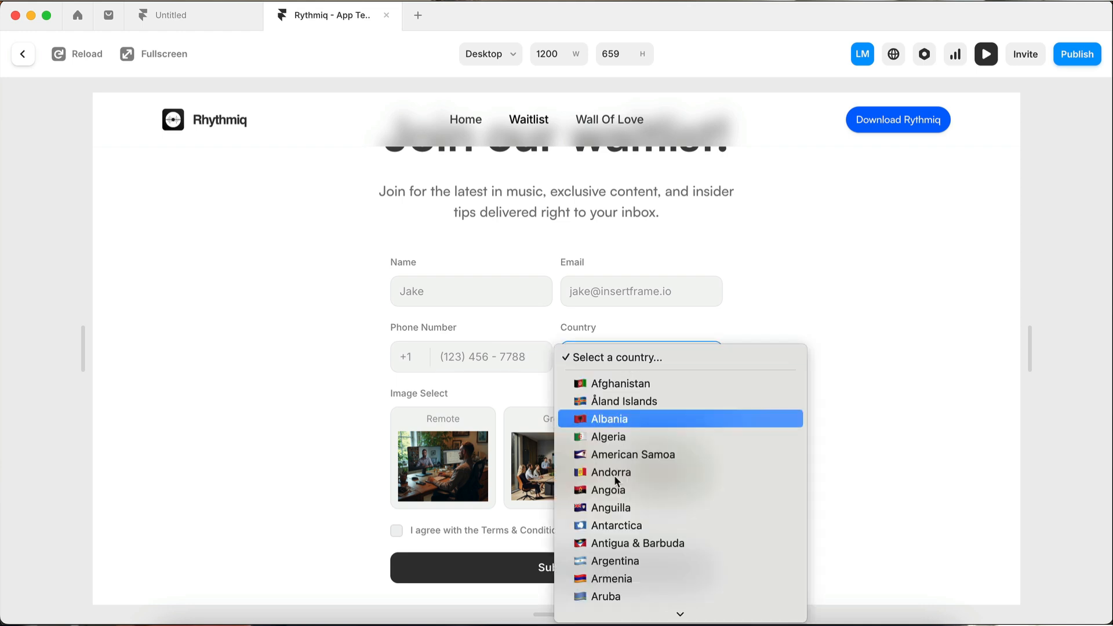
scroll(604, 545, down, 2)
click(585, 543)
Select the Remote and Private image options in the form
click(443, 458)
click(713, 418)
Agree to the Terms & Conditions and submit the form
scroll(400, 436, down, 2)
click(397, 433)
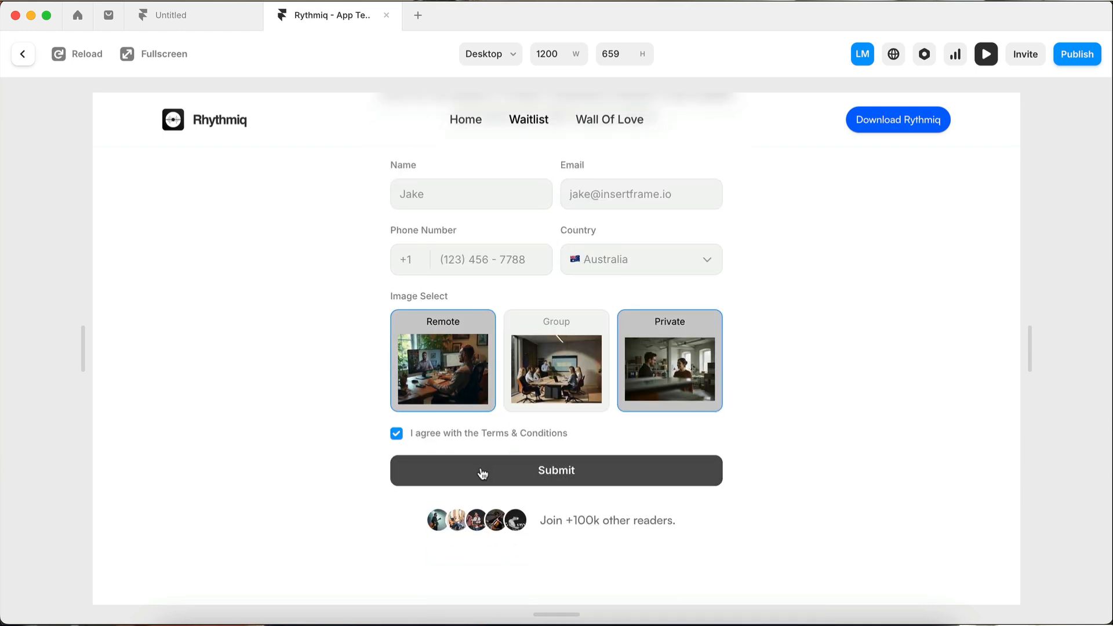
click(480, 470)
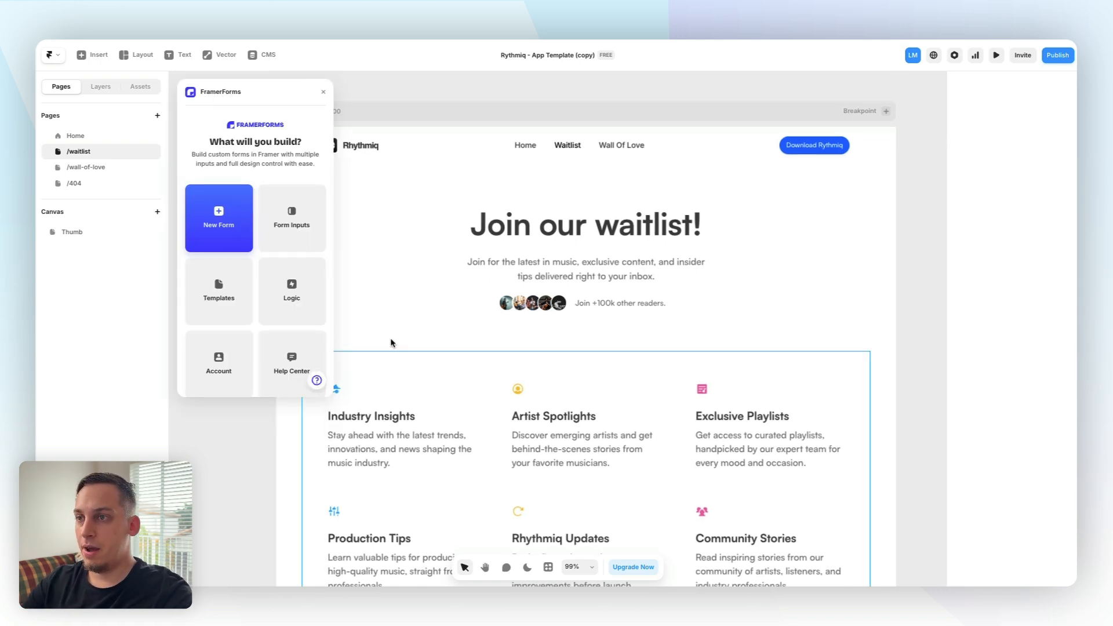
Browse the FramerForms templates and open the preview of the Waitlist template
scroll(389, 344, left, 2)
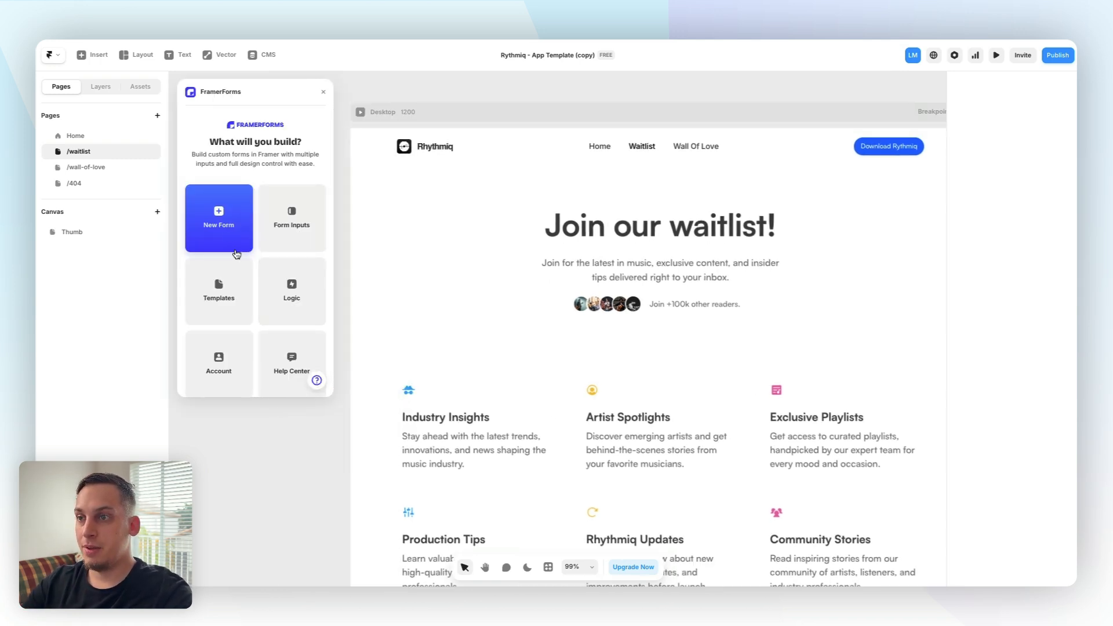
click(245, 276)
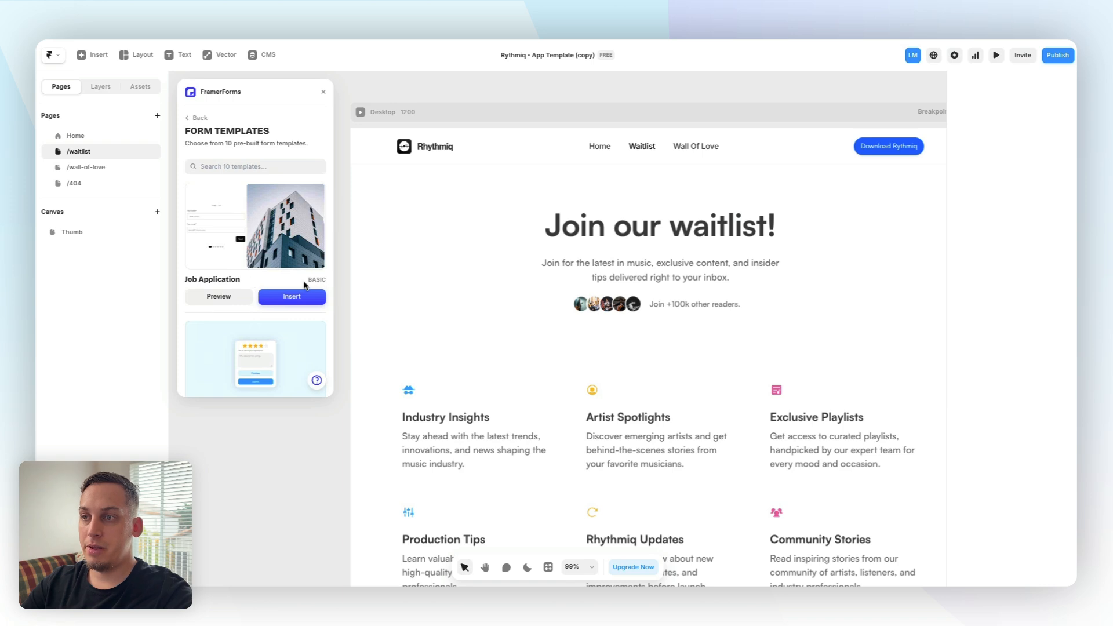
scroll(305, 284, down, 8)
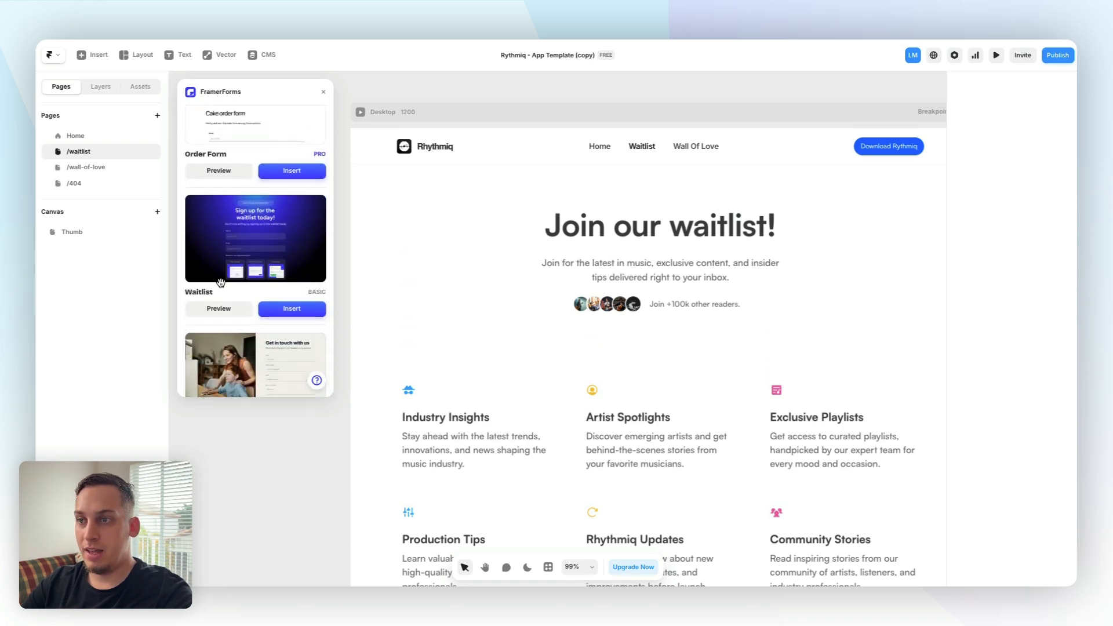
click(236, 309)
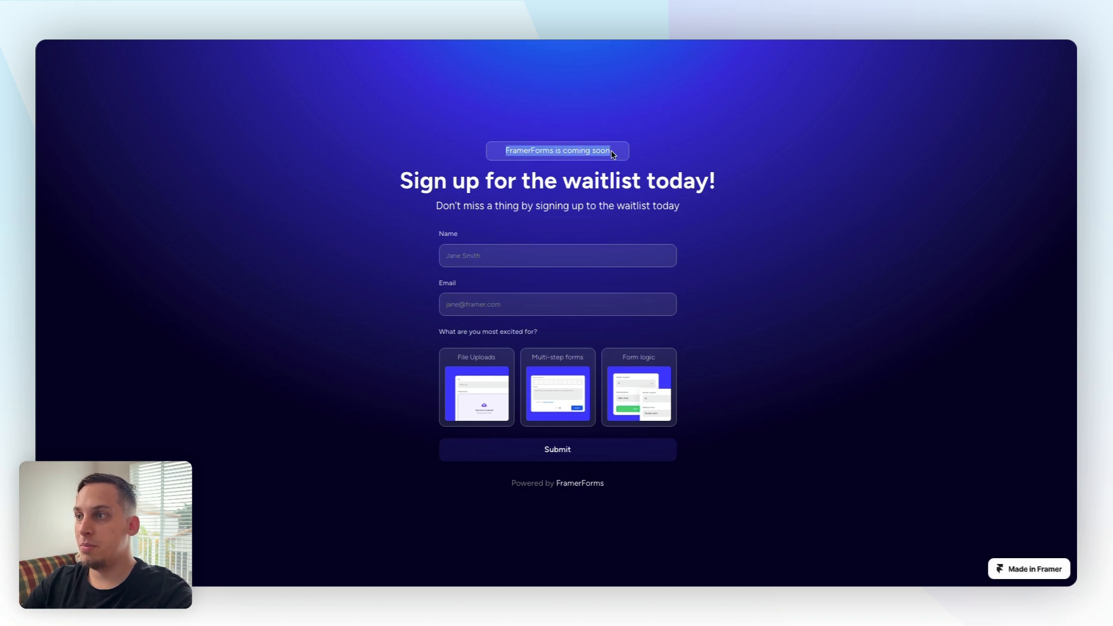
Examine the Waitlist template preview's heading and image options
drag(413, 174, 722, 191)
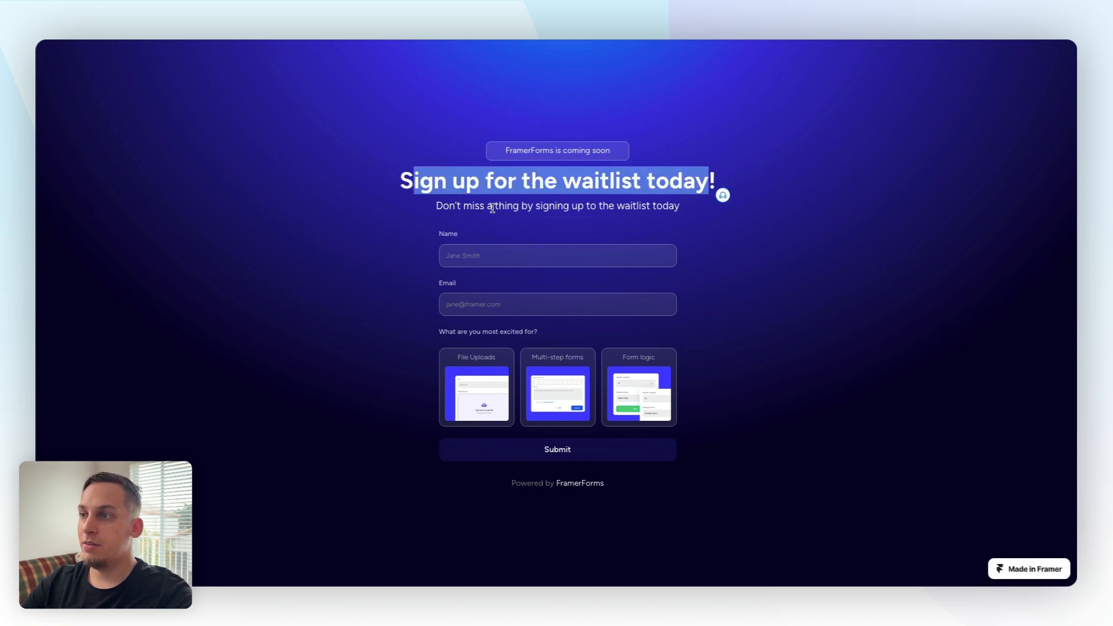
click(437, 207)
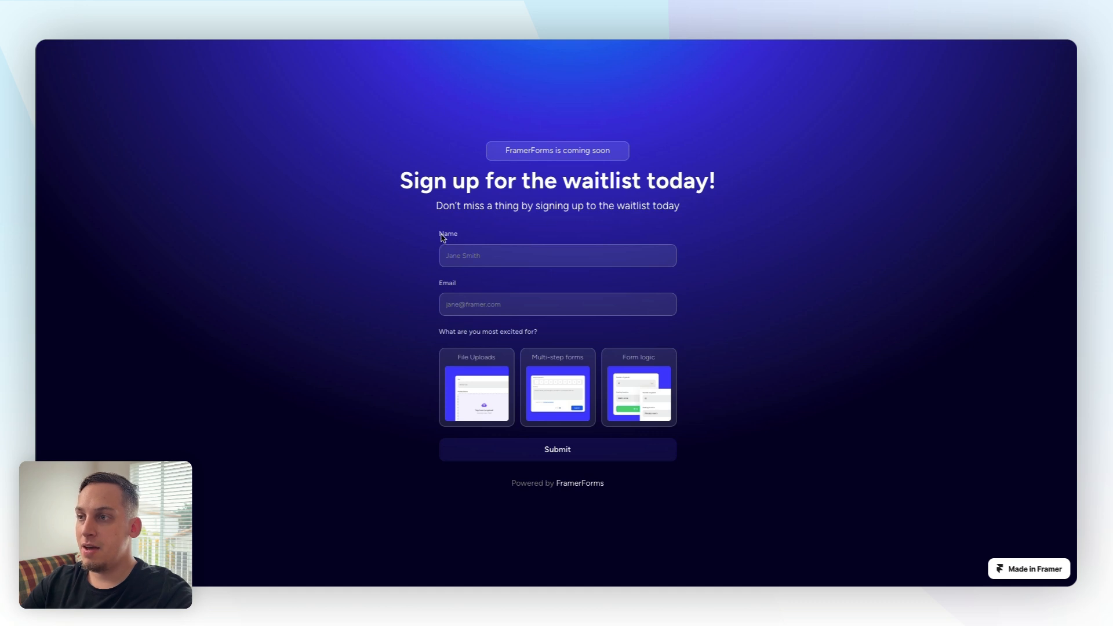
click(499, 364)
click(609, 365)
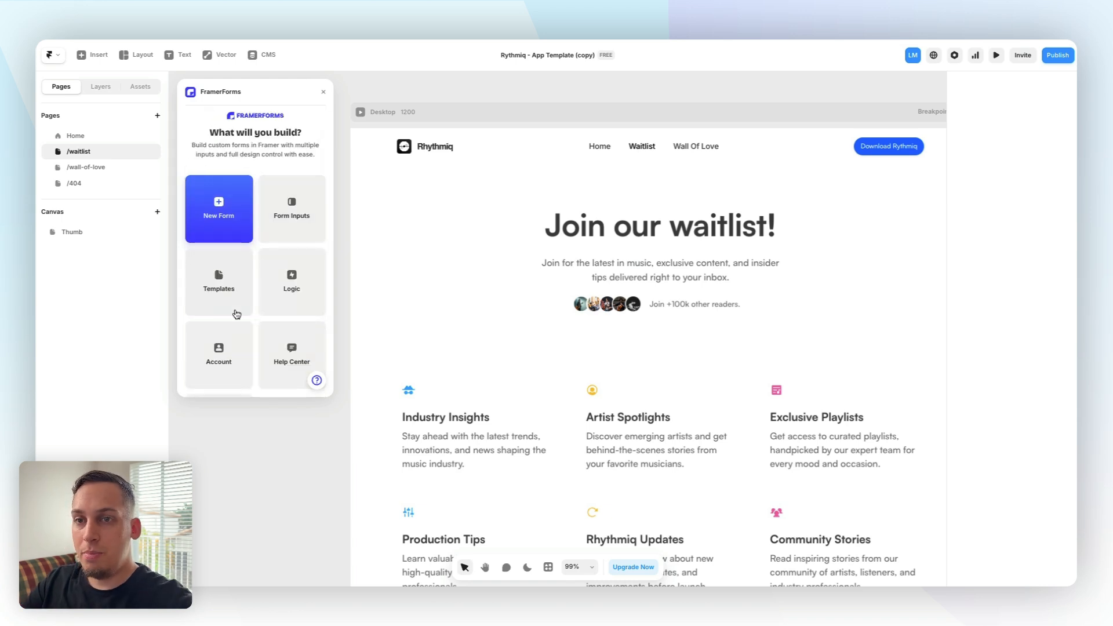
Create a new single-page form and place it in the Desktop hero below the heading
click(235, 220)
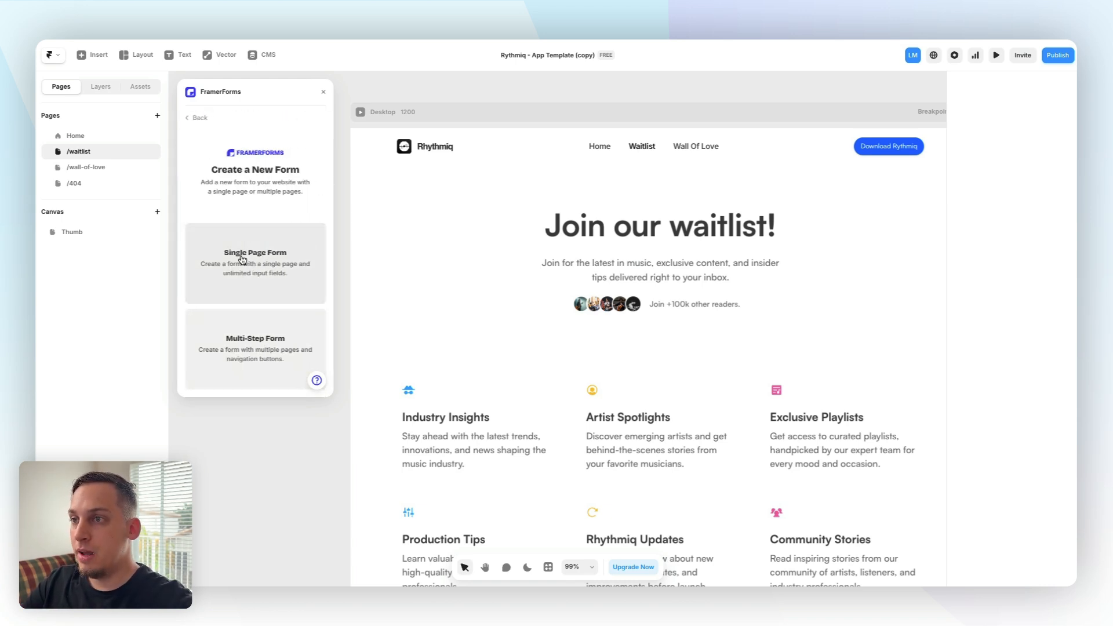
click(264, 249)
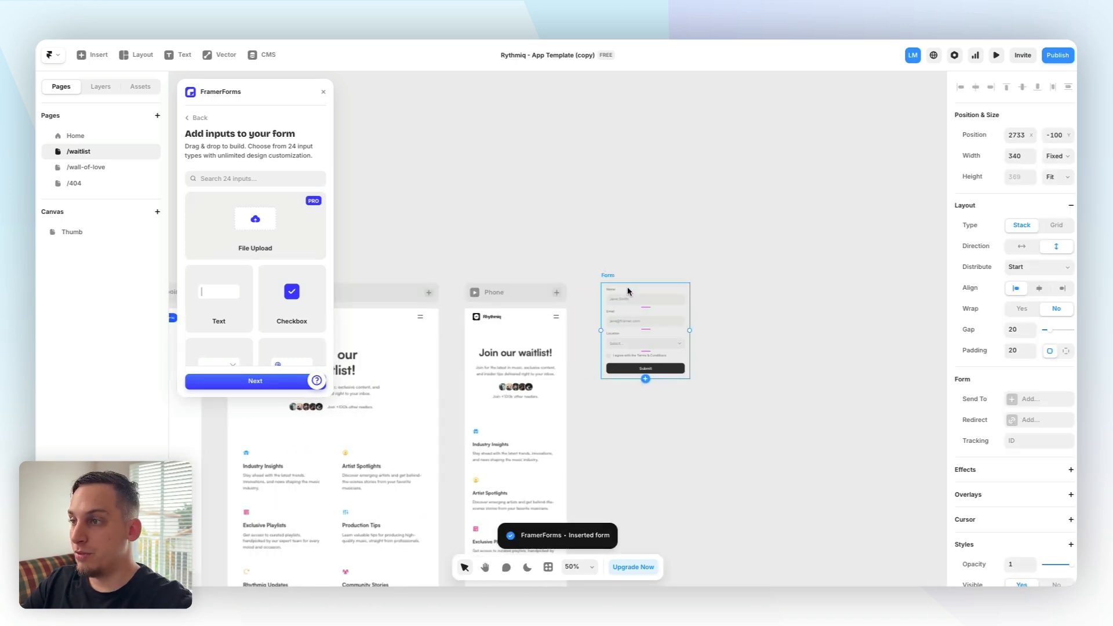
scroll(640, 292, left, 5)
scroll(640, 293, left, 1)
drag(762, 279, 474, 388)
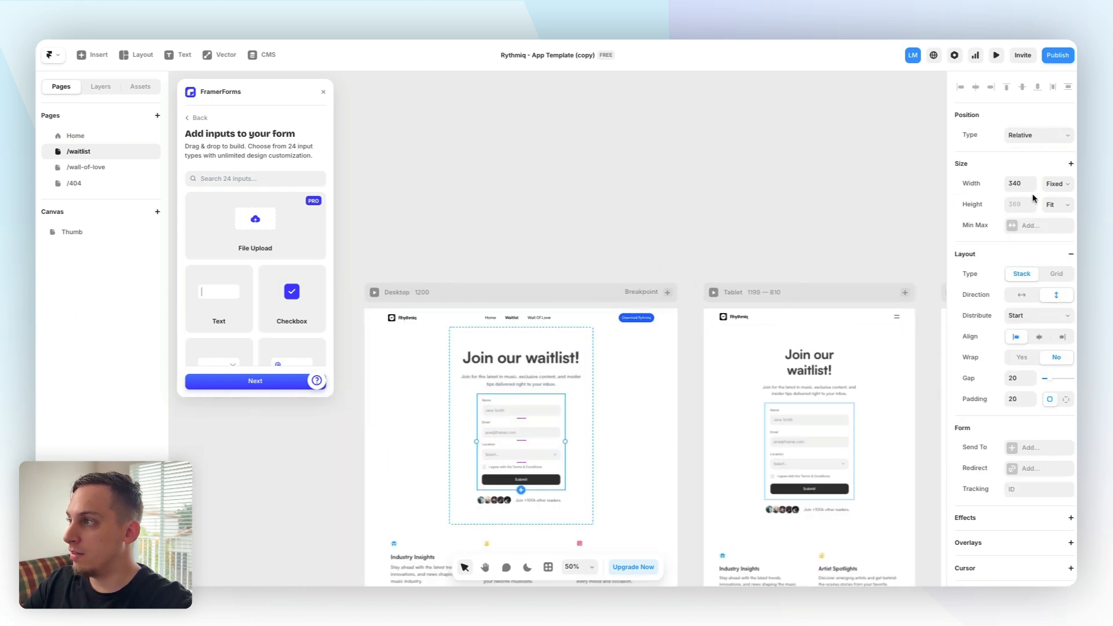
Set the form's width to Fill
click(1055, 184)
click(1054, 210)
key(shift+2)
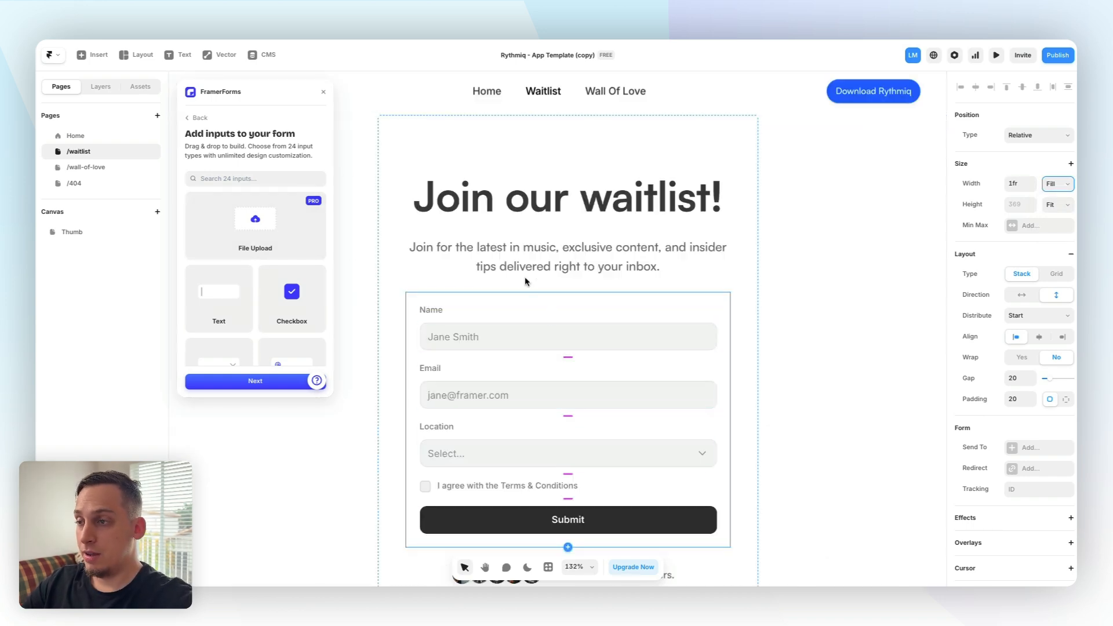
Browse the available FramerForms input types
scroll(461, 272, down, 2)
scroll(256, 250, down, 3)
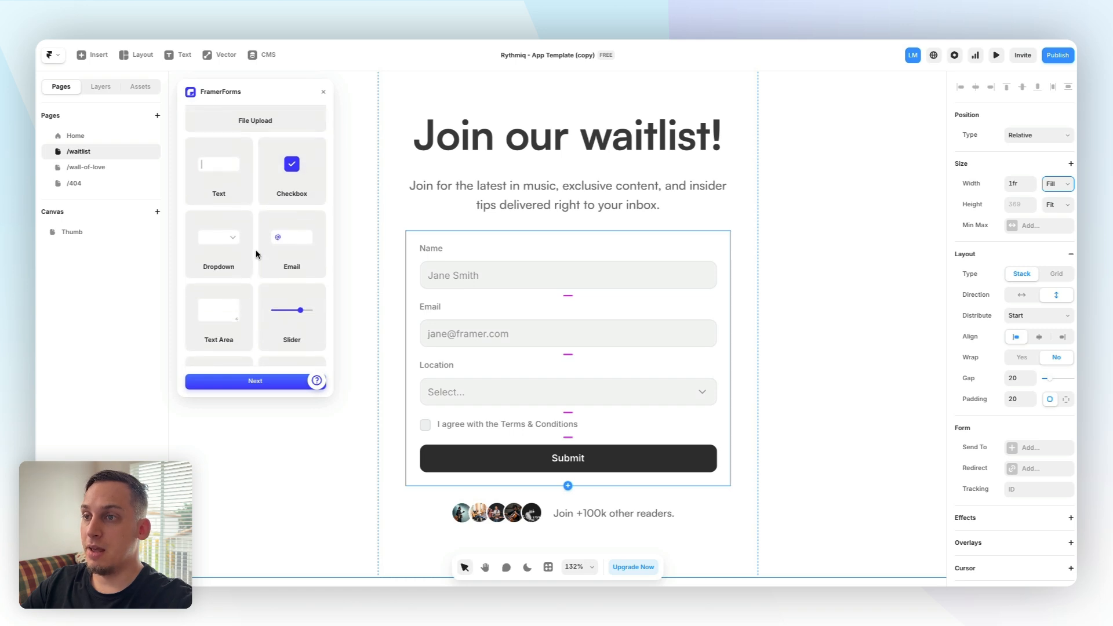
scroll(256, 249, down, 1)
scroll(236, 241, down, 1)
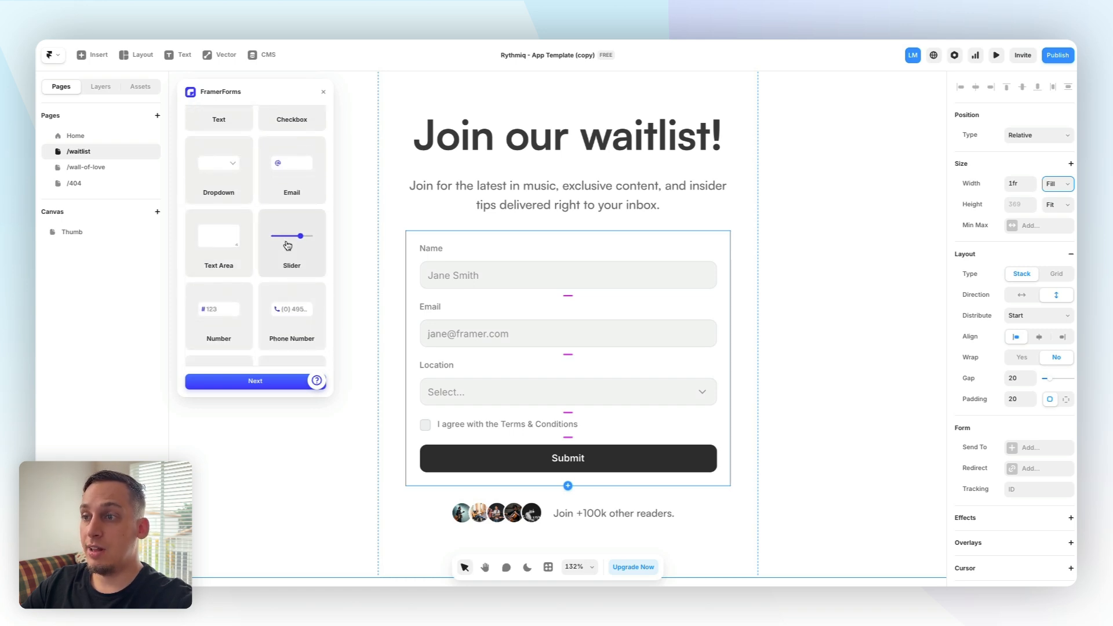
scroll(299, 283, down, 1)
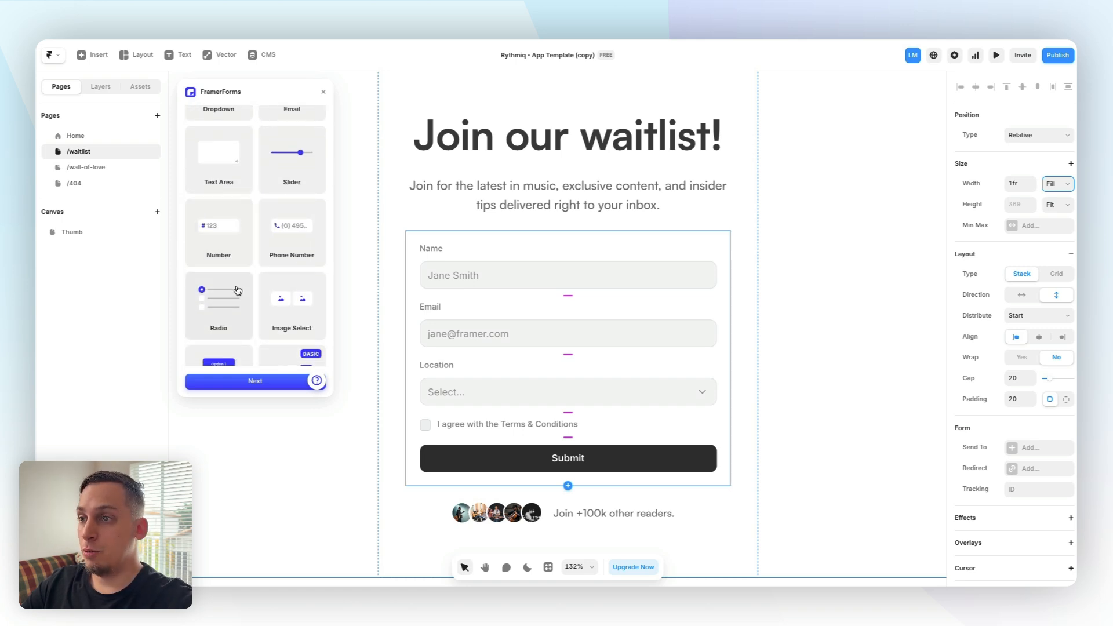
scroll(238, 291, down, 1)
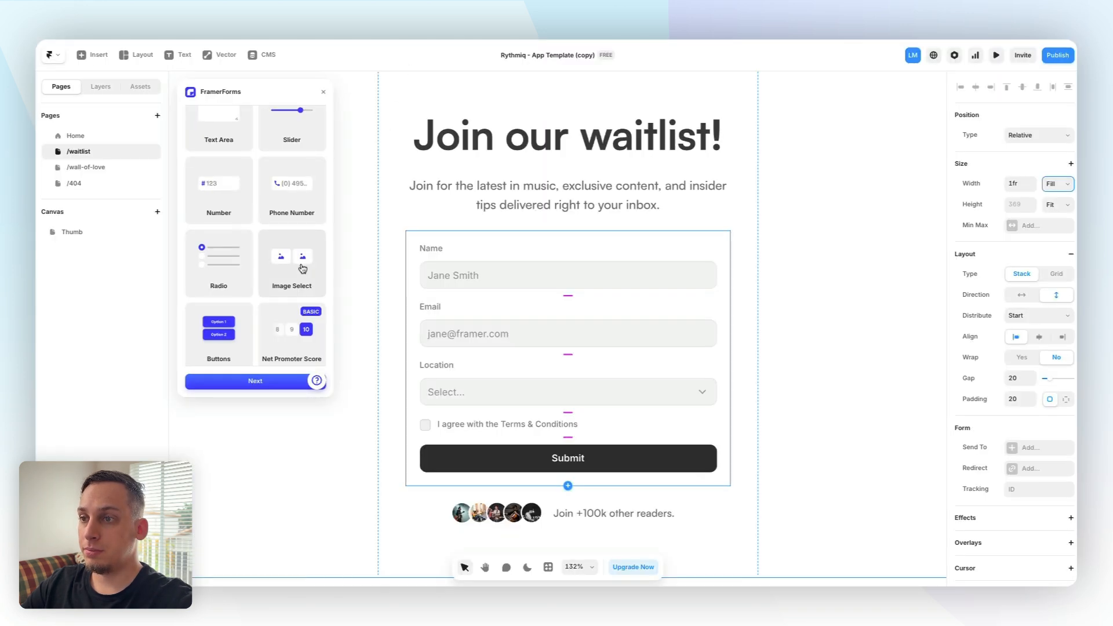
scroll(261, 250, down, 1)
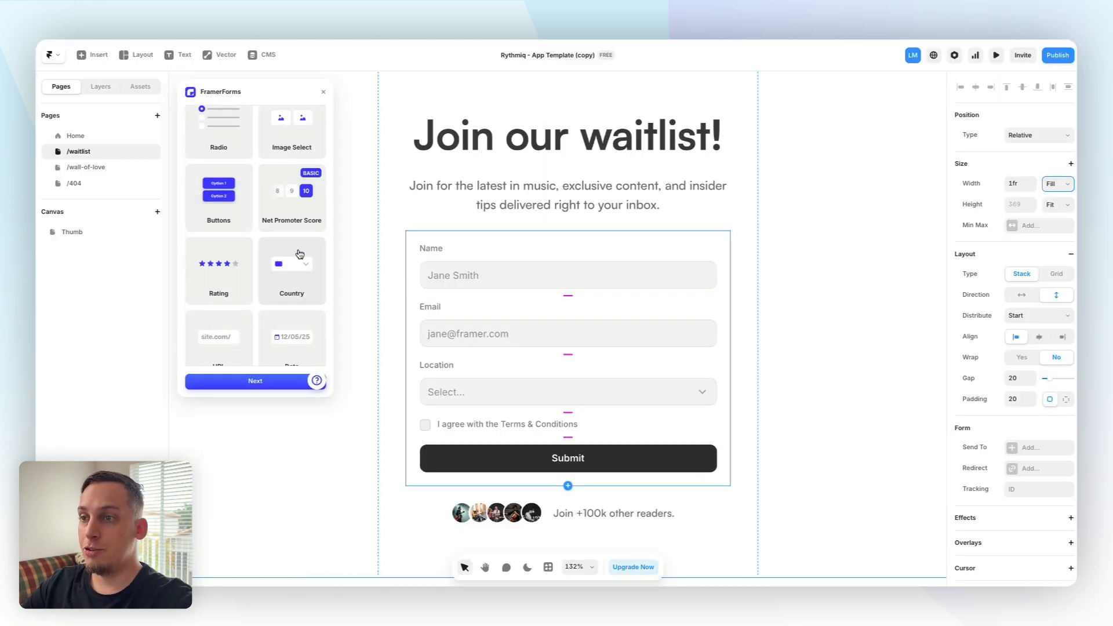
scroll(289, 251, up, 2)
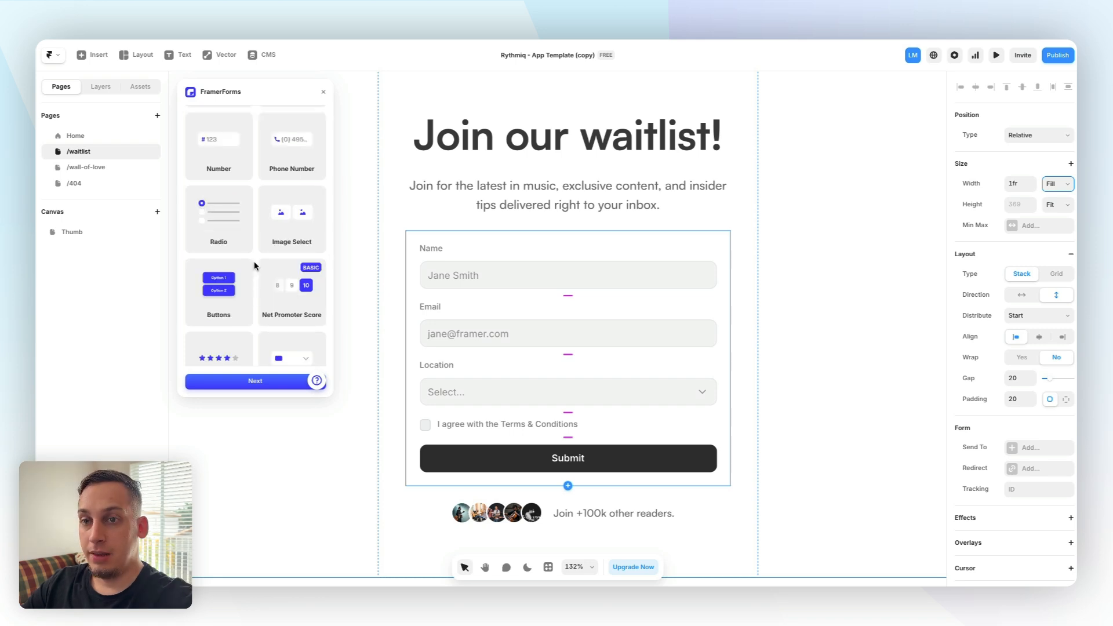
Replace the Location dropdown with an Image Select input
click(481, 374)
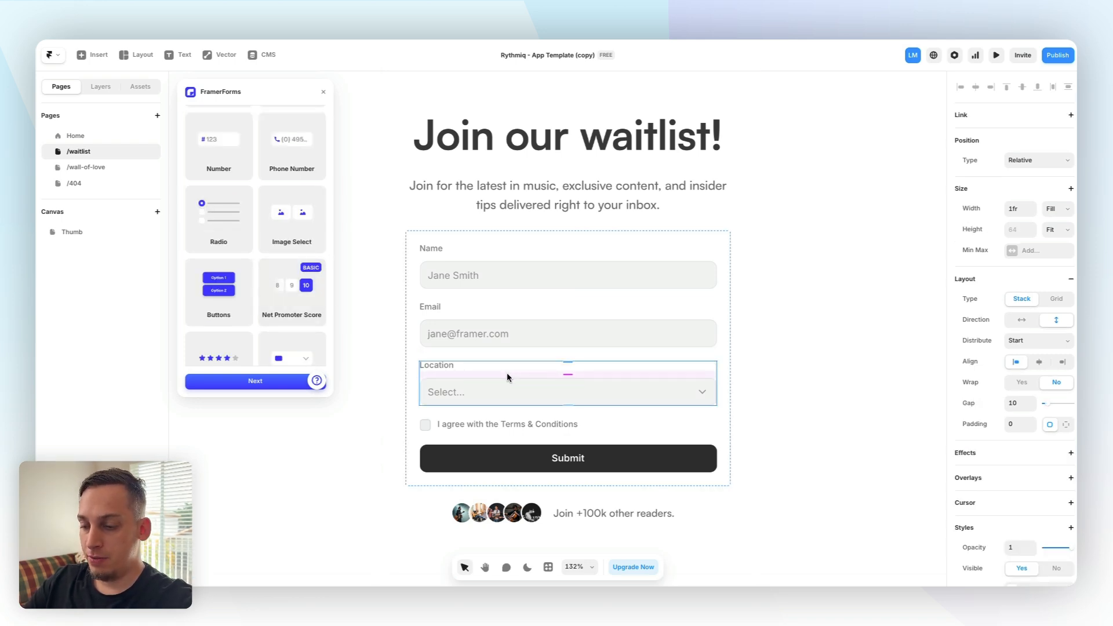
key(Delete)
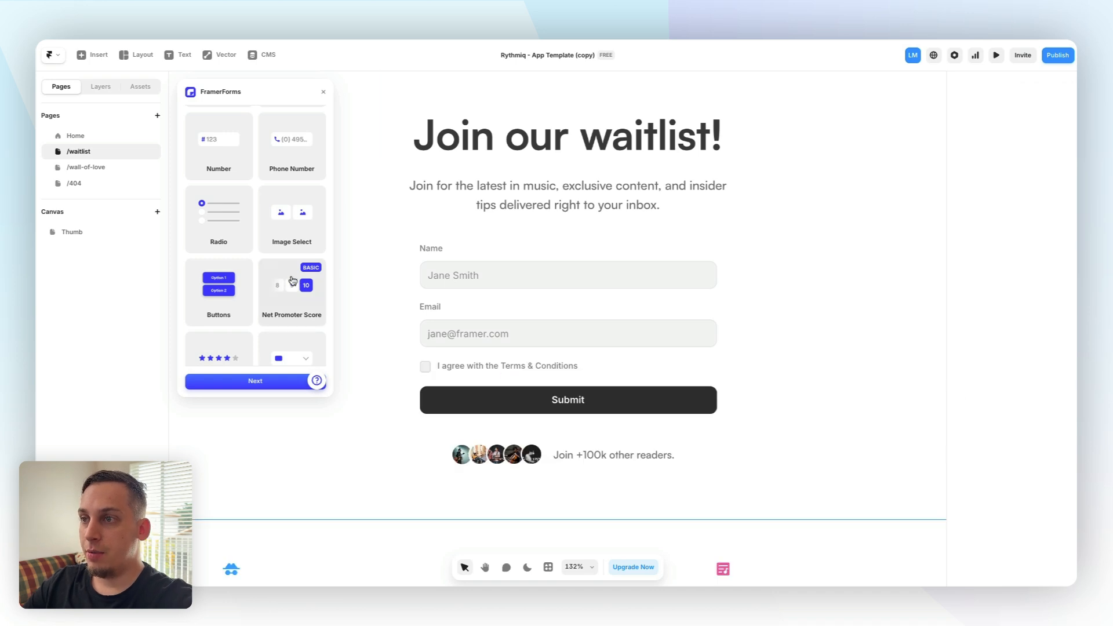
scroll(292, 282, up, 1)
drag(288, 252, 503, 352)
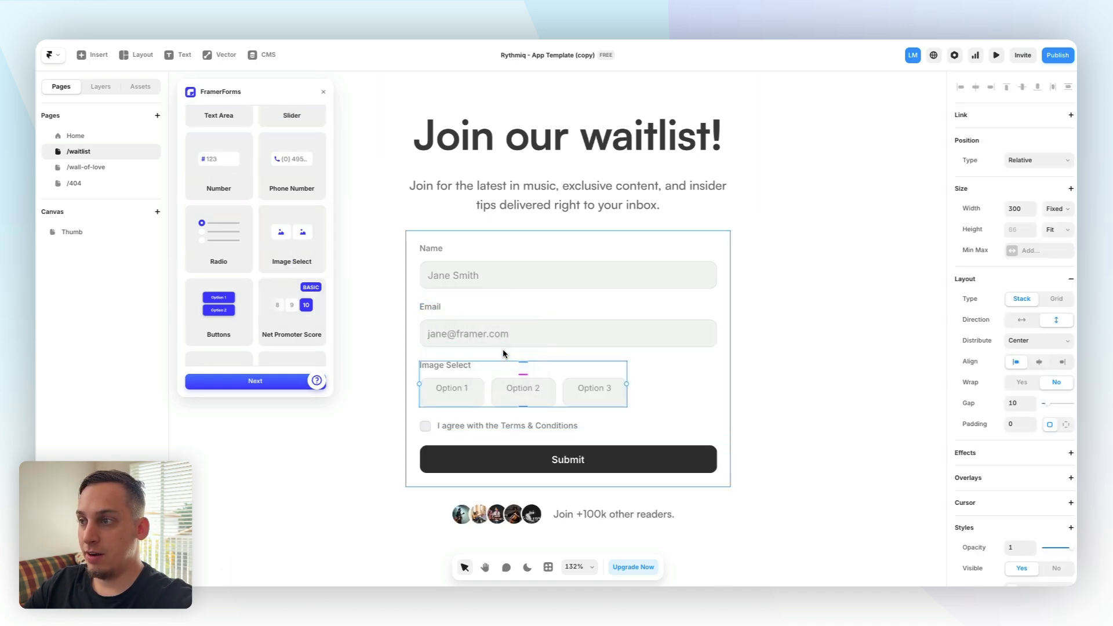
Set the Image Select input's width to Fill
click(1056, 208)
click(1057, 238)
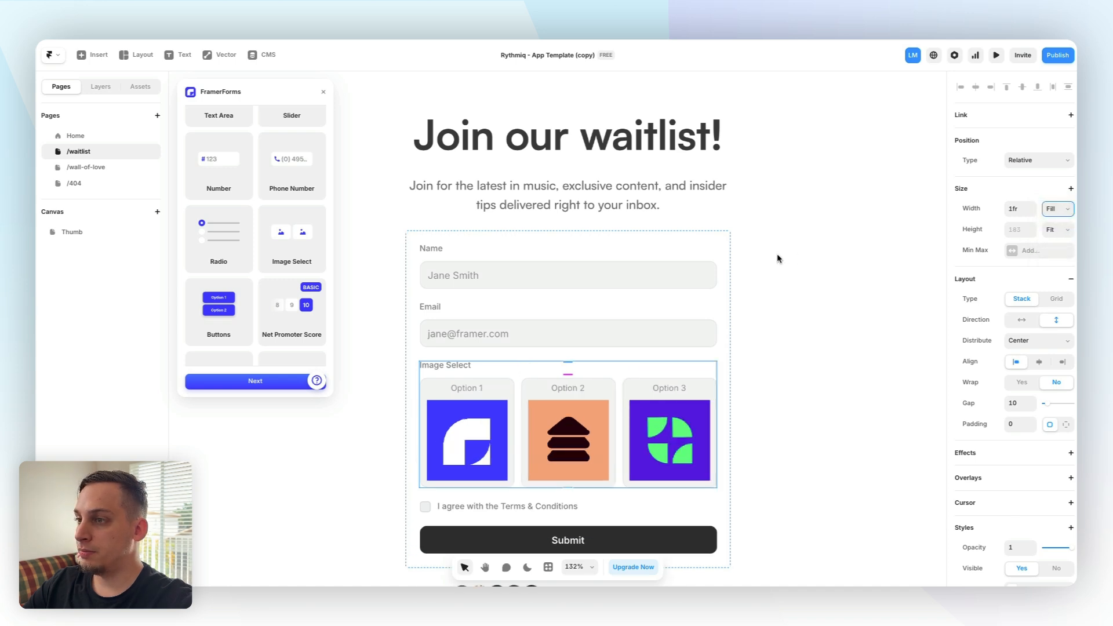
Add Phone Number and Country inputs above the Image Select input
ctrl+scroll(779, 259, down, 3)
scroll(319, 281, down, 1)
scroll(321, 283, up, 1)
drag(293, 184, 485, 289)
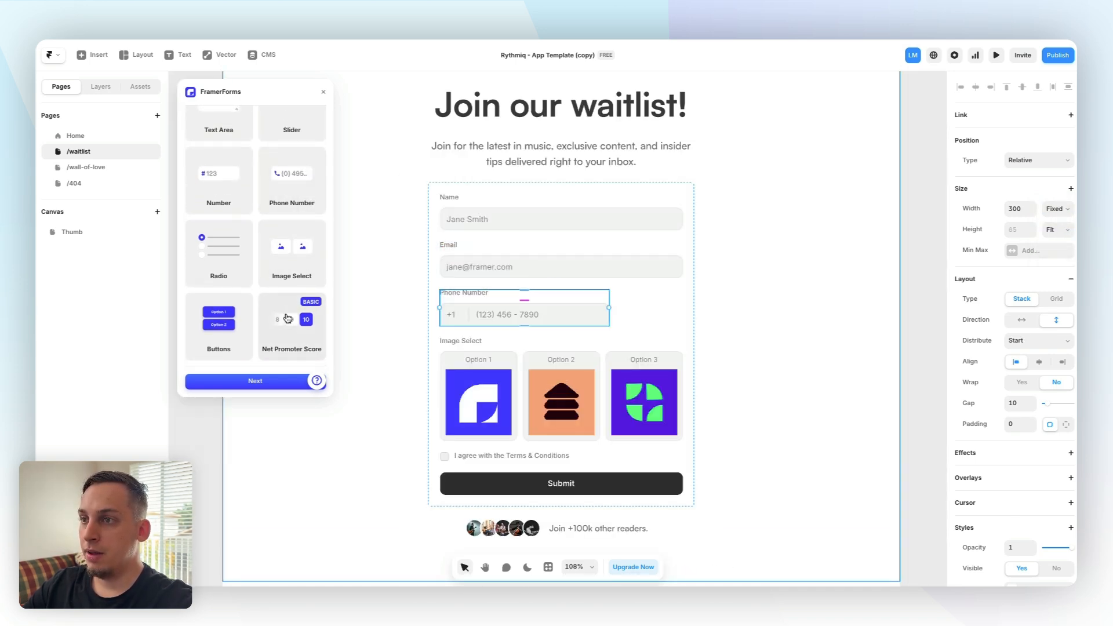
scroll(288, 317, down, 2)
drag(289, 288, 575, 328)
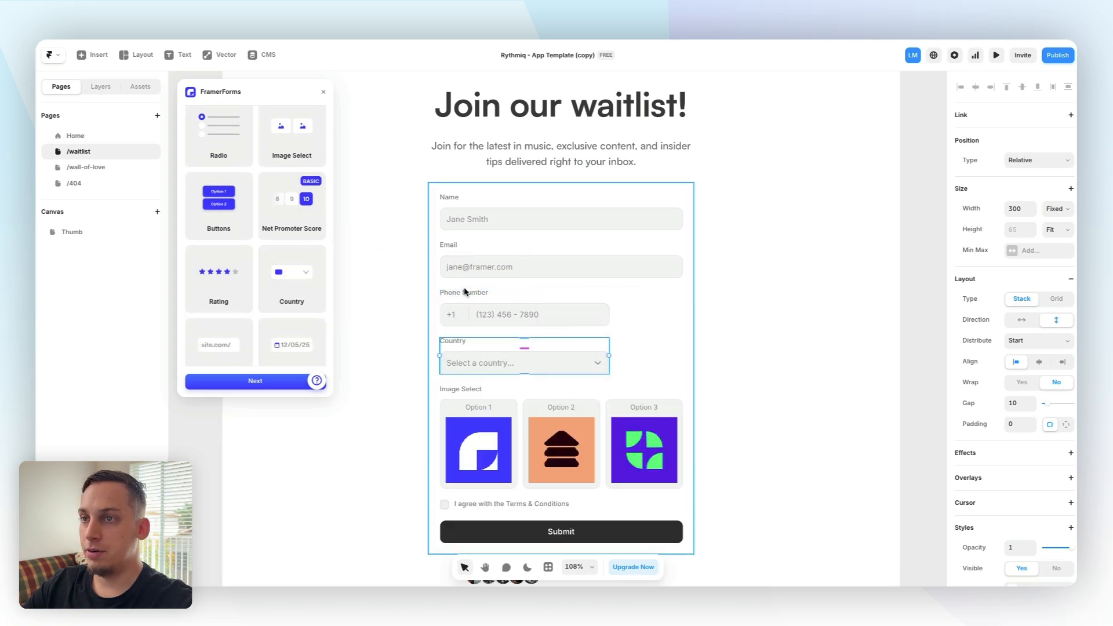
Group the Phone Number and Country input layers into a stack
click(100, 87)
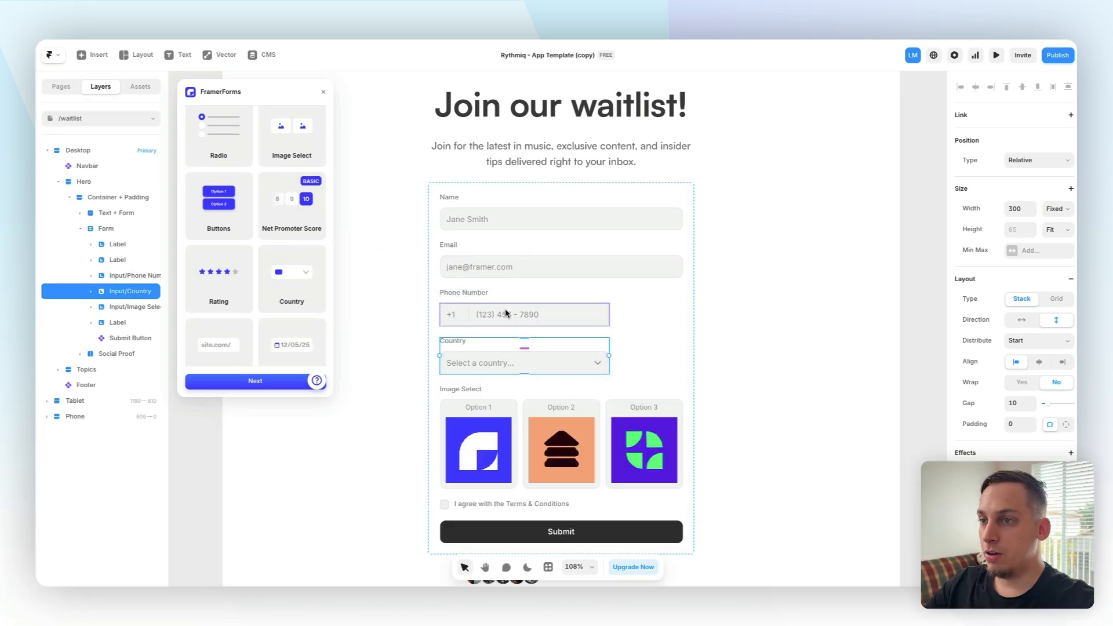
shift+click(121, 303)
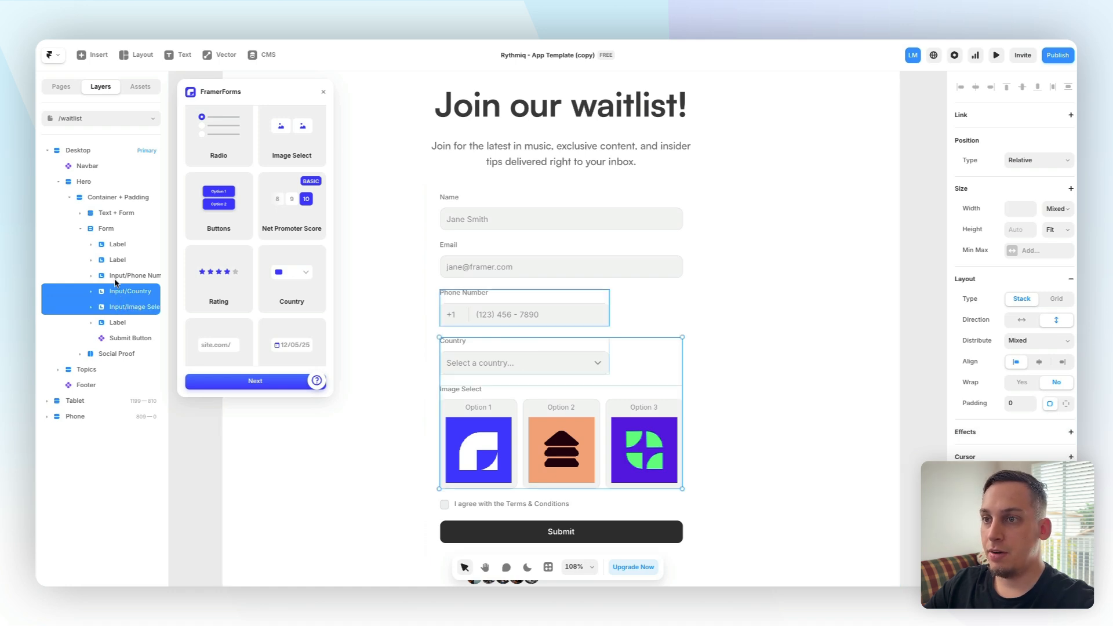
click(114, 278)
shift+click(133, 293)
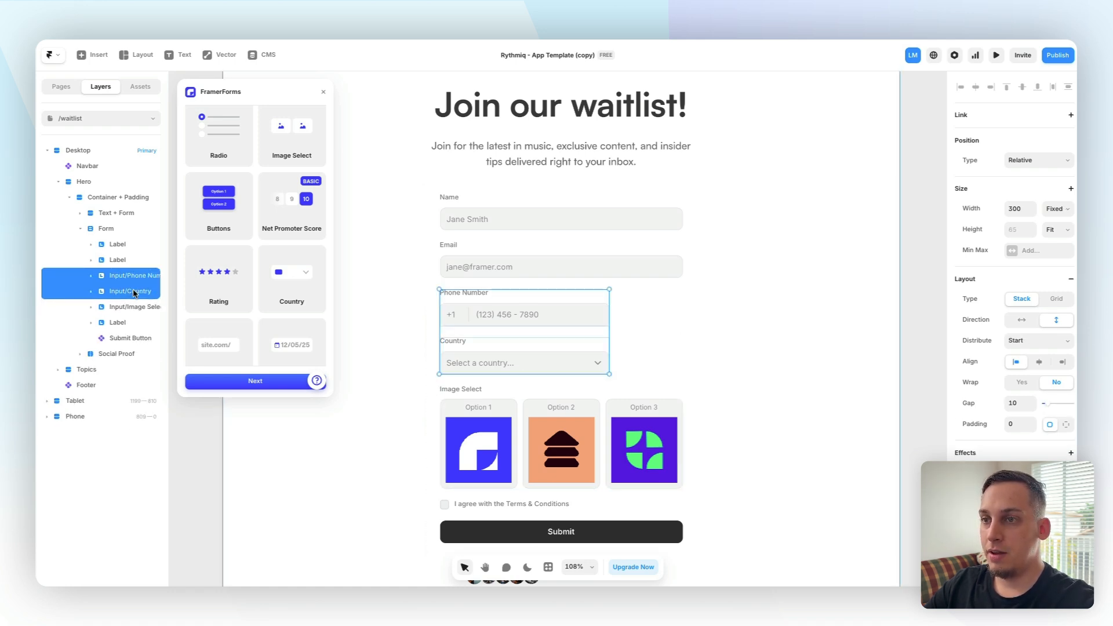
right_click(134, 293)
click(178, 545)
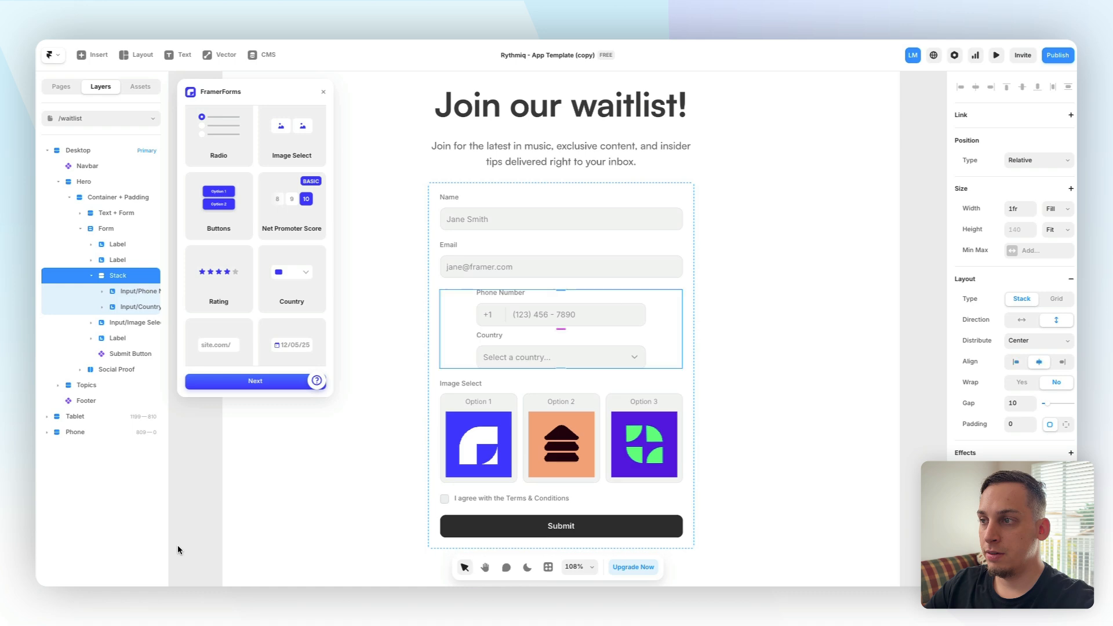
Make the stack horizontal and set both inputs' widths to Fill
click(1022, 320)
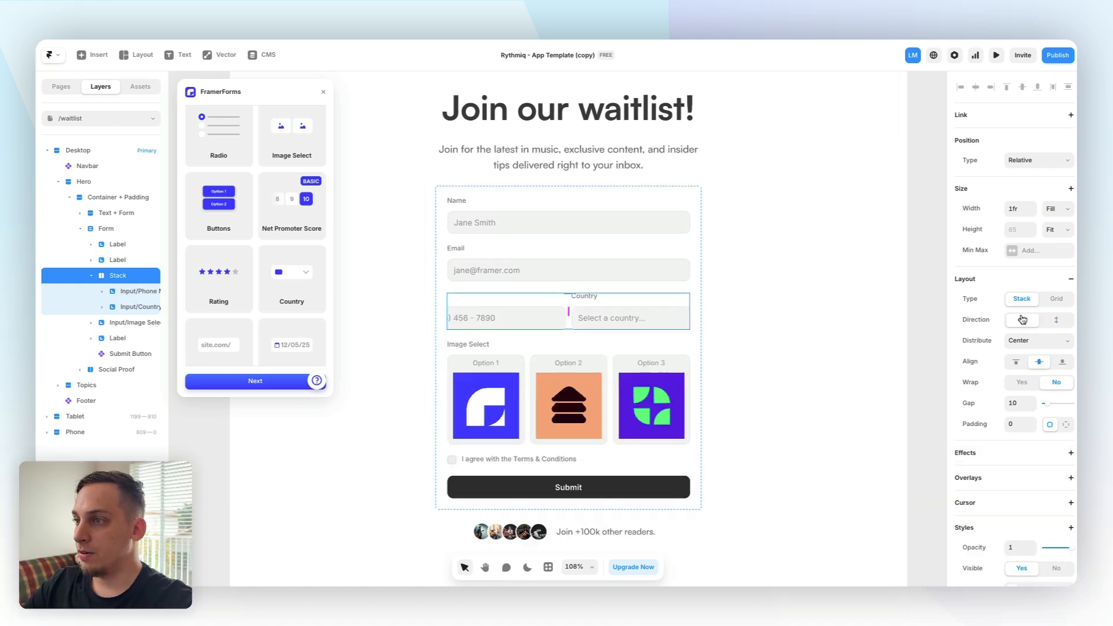
key(Return)
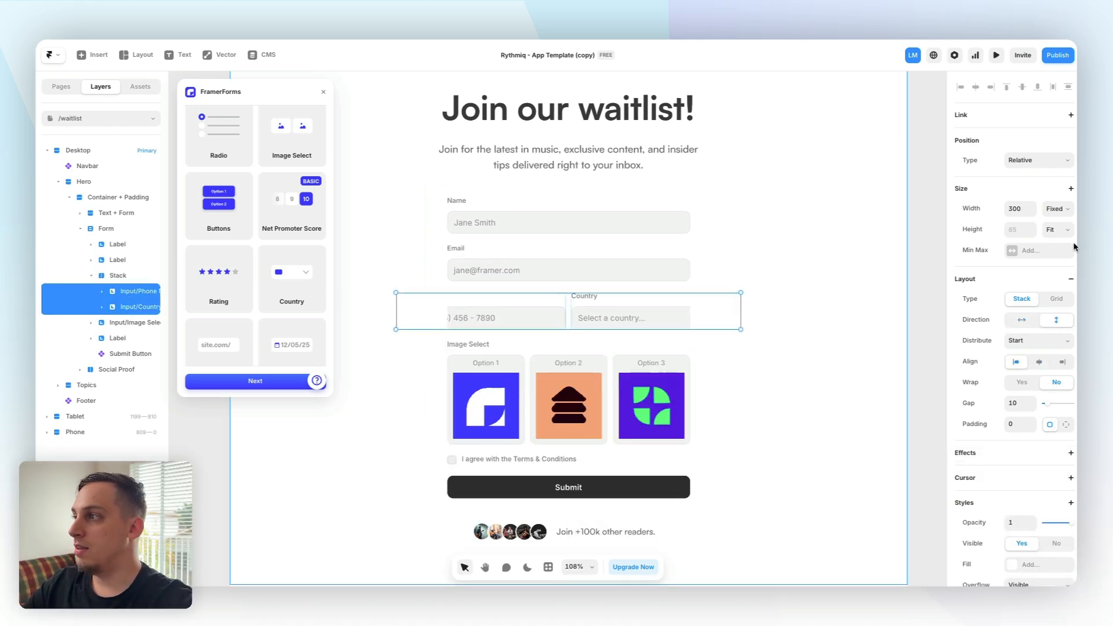
click(1057, 209)
click(1052, 241)
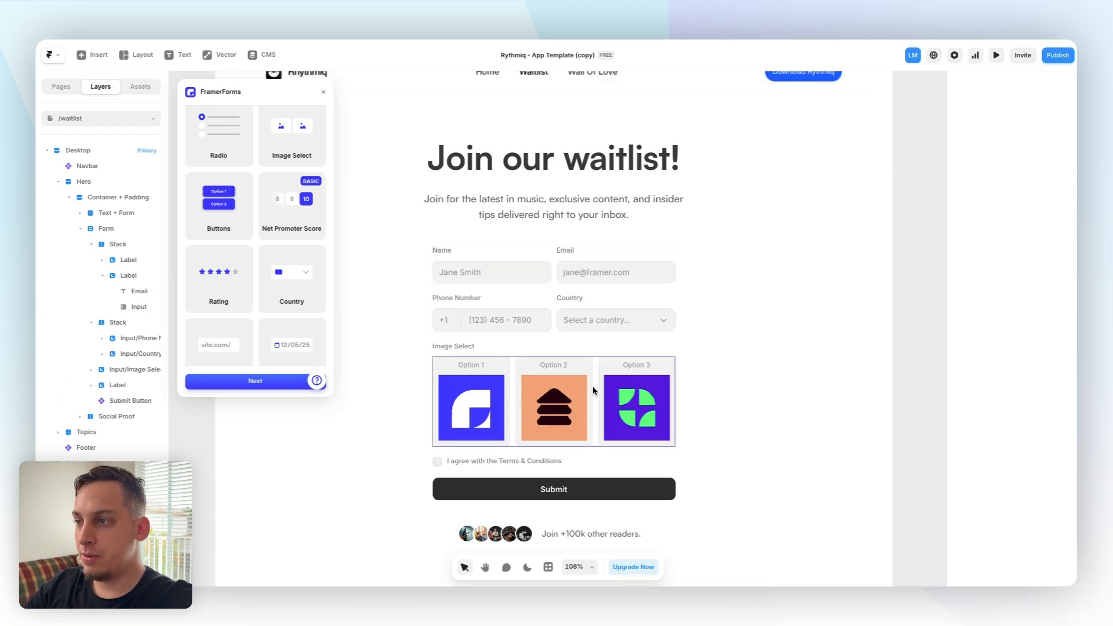
Make the Image Select input required and enable multi-select
scroll(478, 386, down, 1)
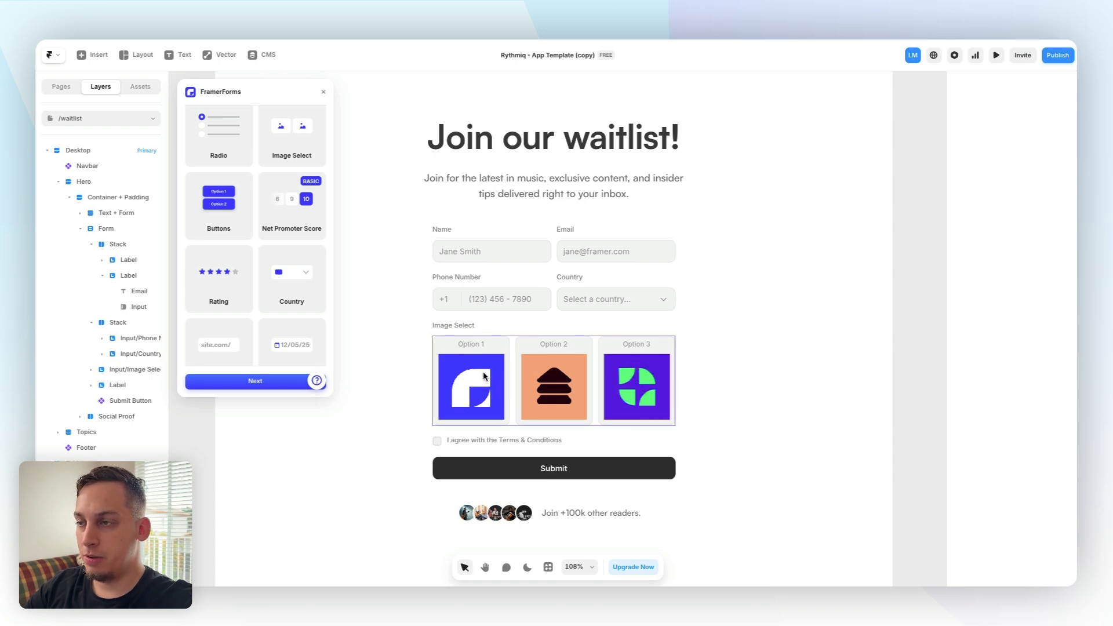
click(485, 376)
scroll(1038, 348, down, 5)
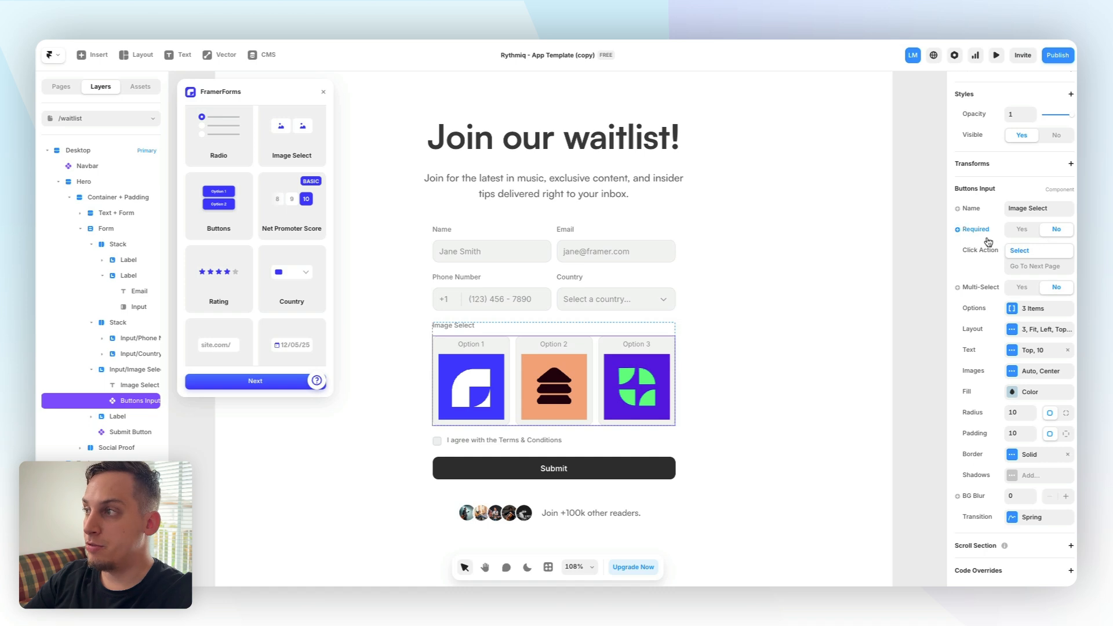
click(1009, 207)
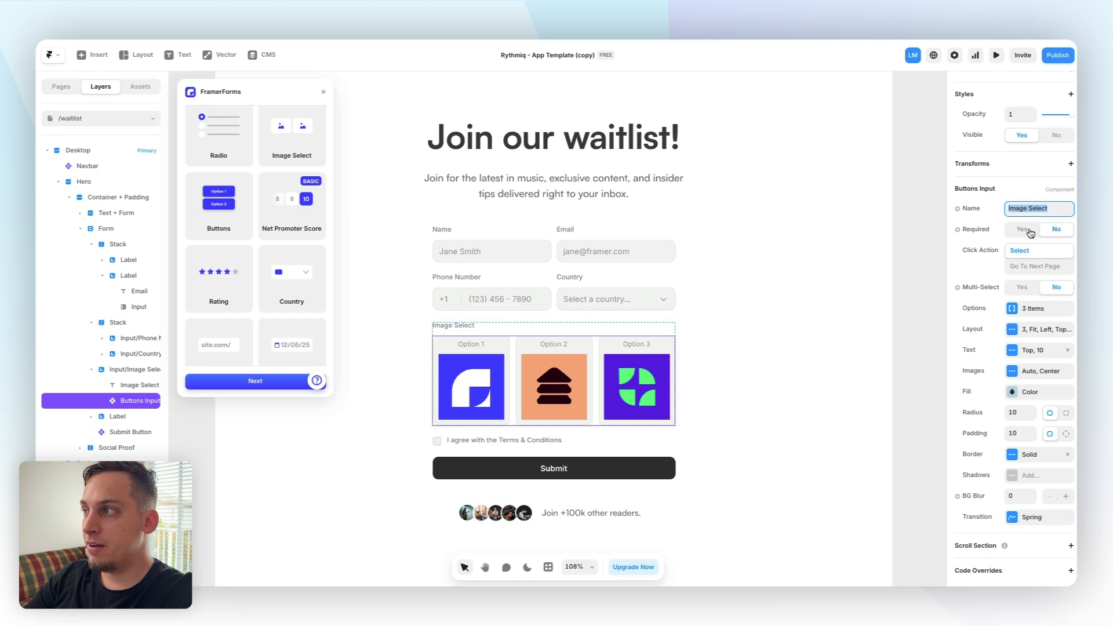
click(1029, 231)
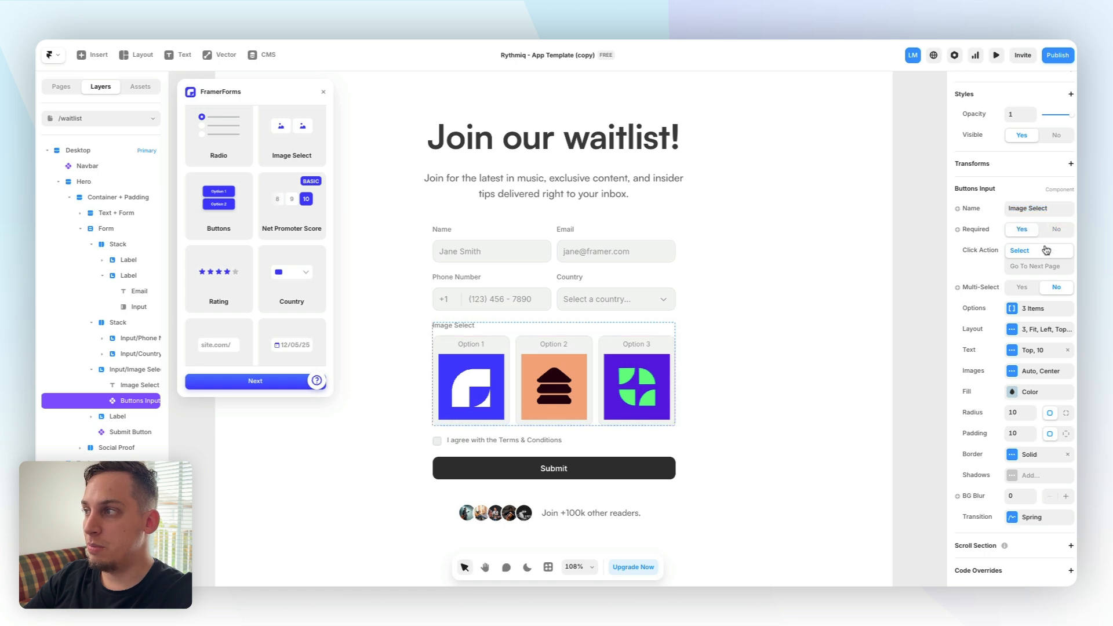
click(1025, 289)
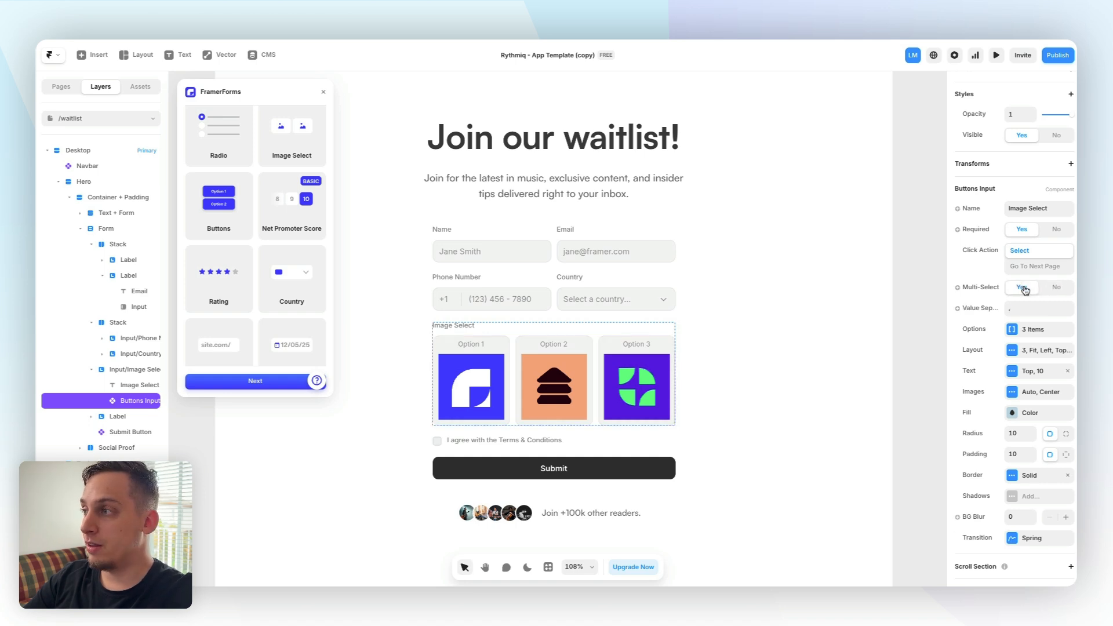
Replace the Image Select options' images with photos through the image plugins
click(1018, 333)
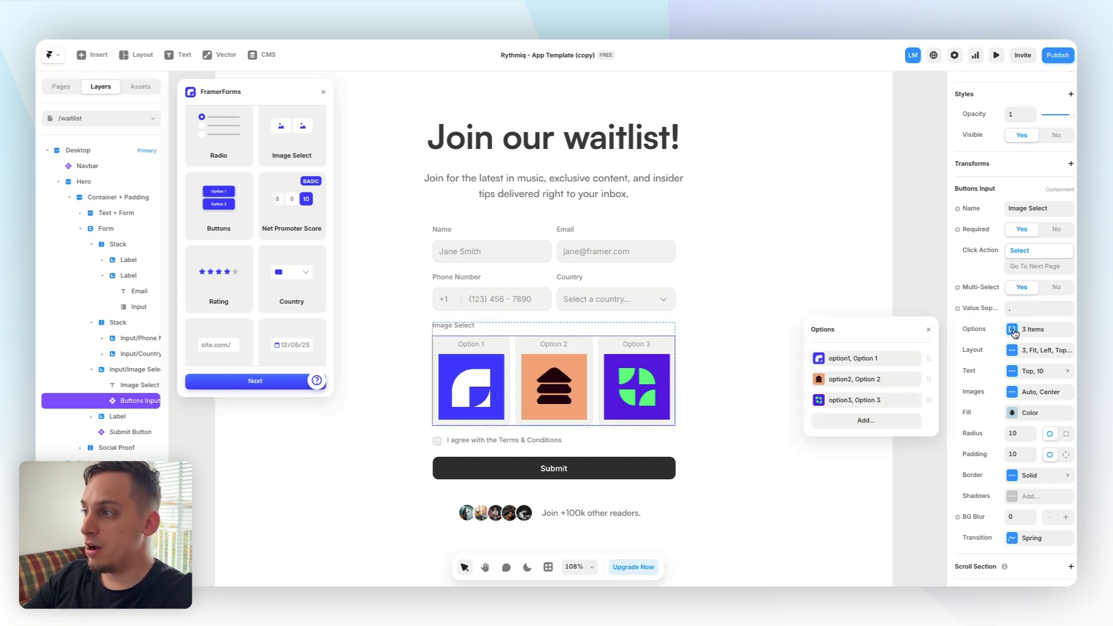
click(874, 359)
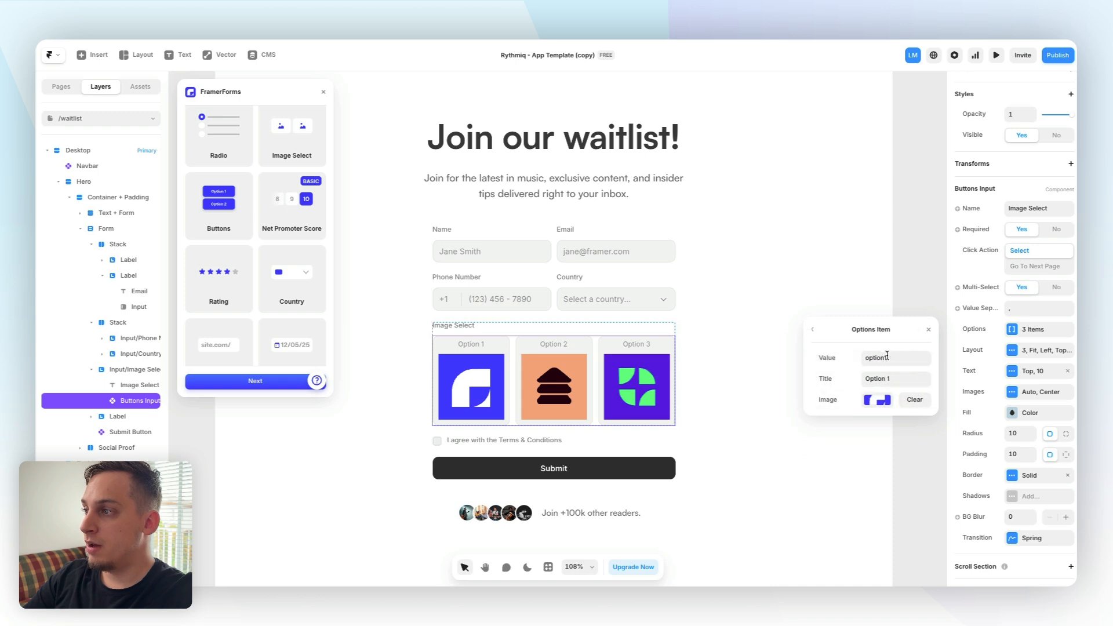
click(874, 400)
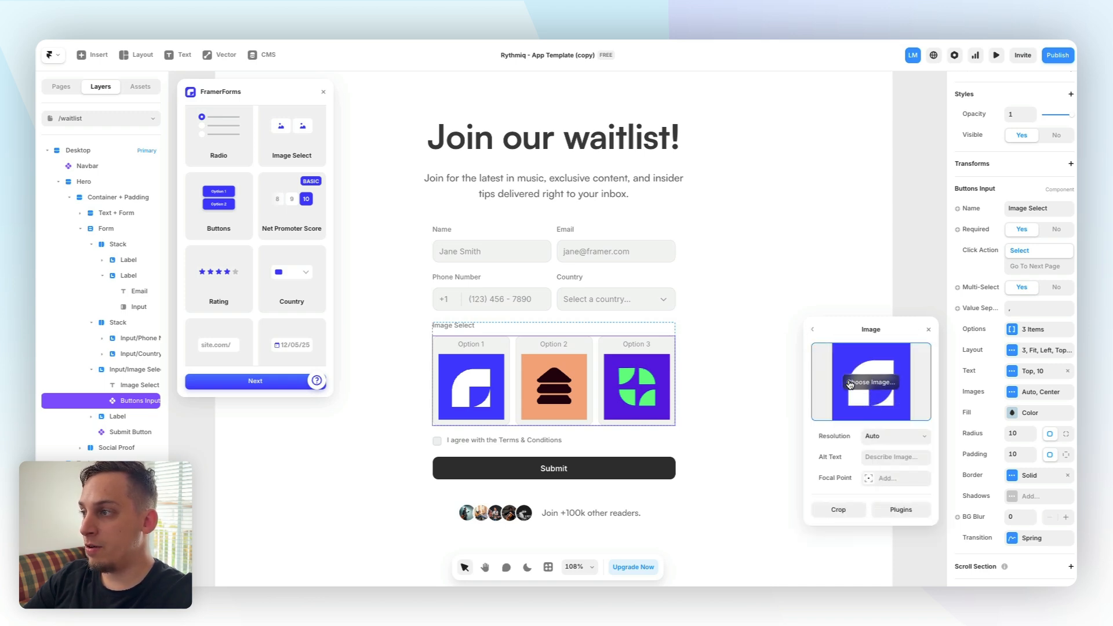
click(816, 333)
click(852, 400)
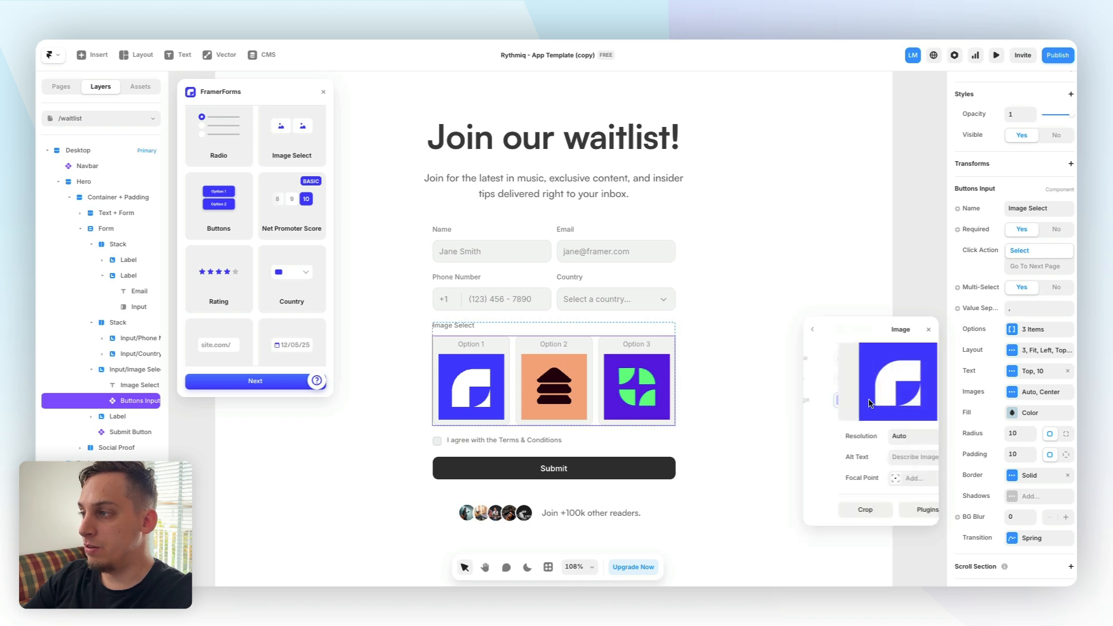
click(891, 512)
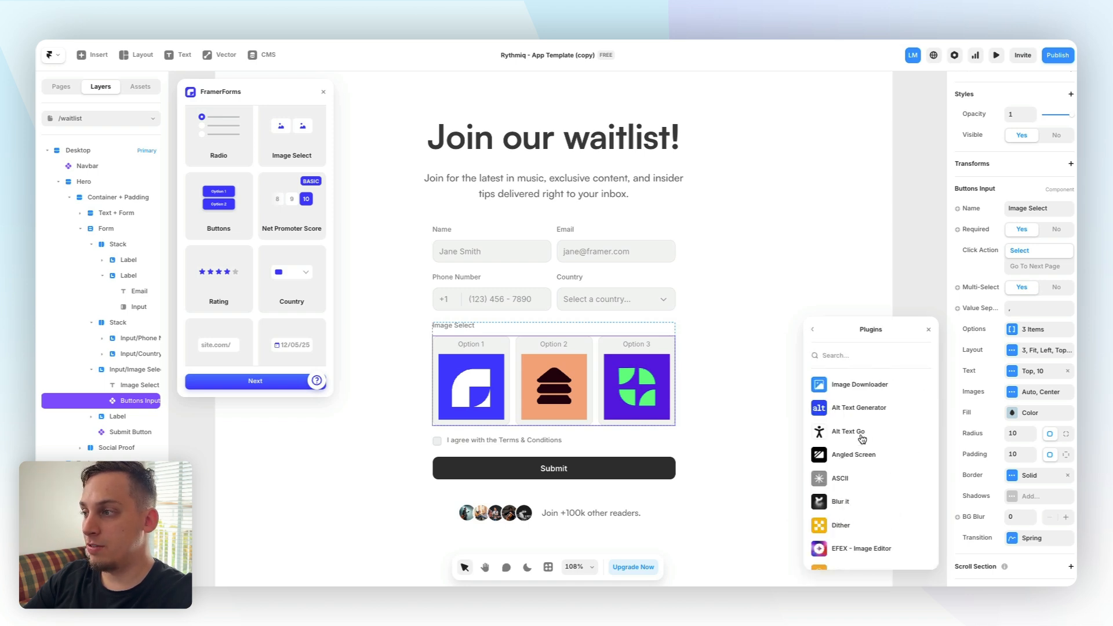
scroll(851, 464, down, 2)
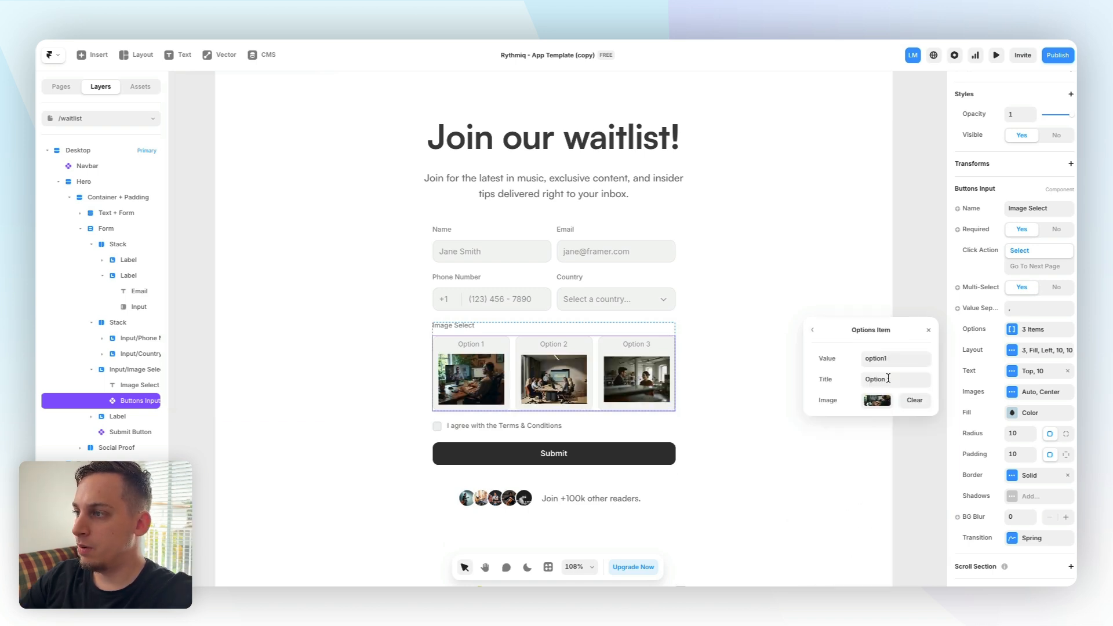
Set the first image option's title to Remote
click(888, 379)
text(Remote)
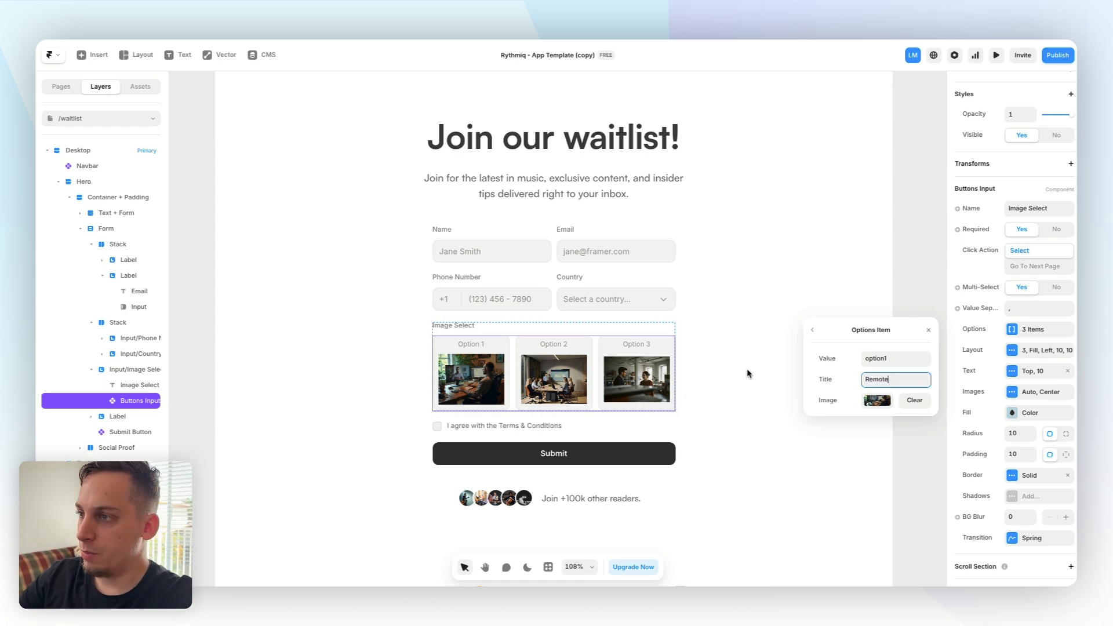
click(813, 330)
Set the second image option's title to Group
click(869, 380)
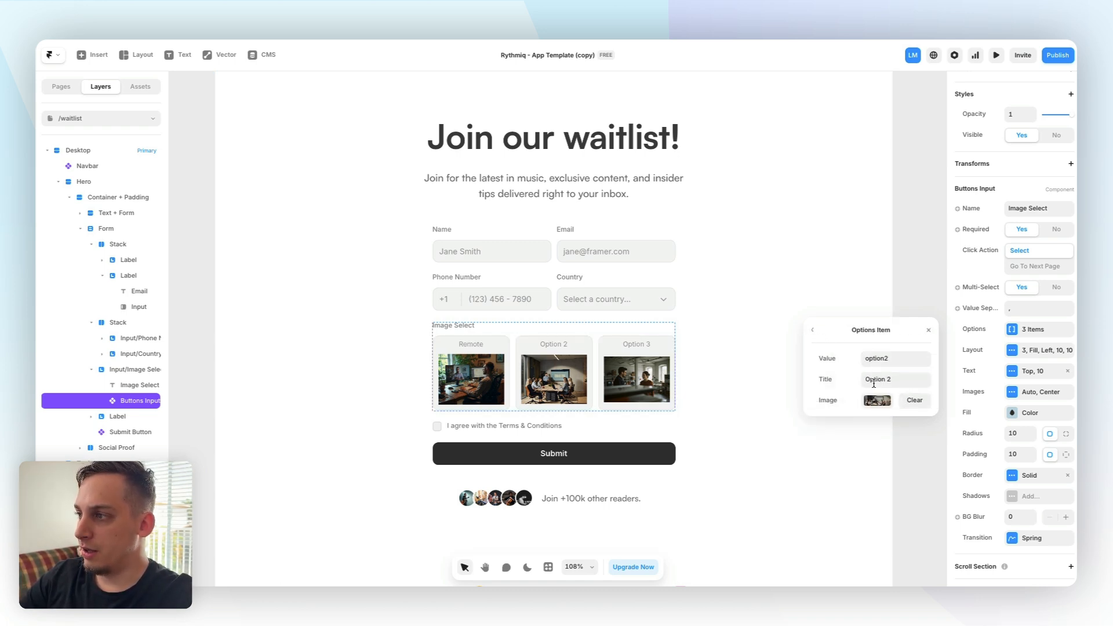
click(874, 381)
text(Group)
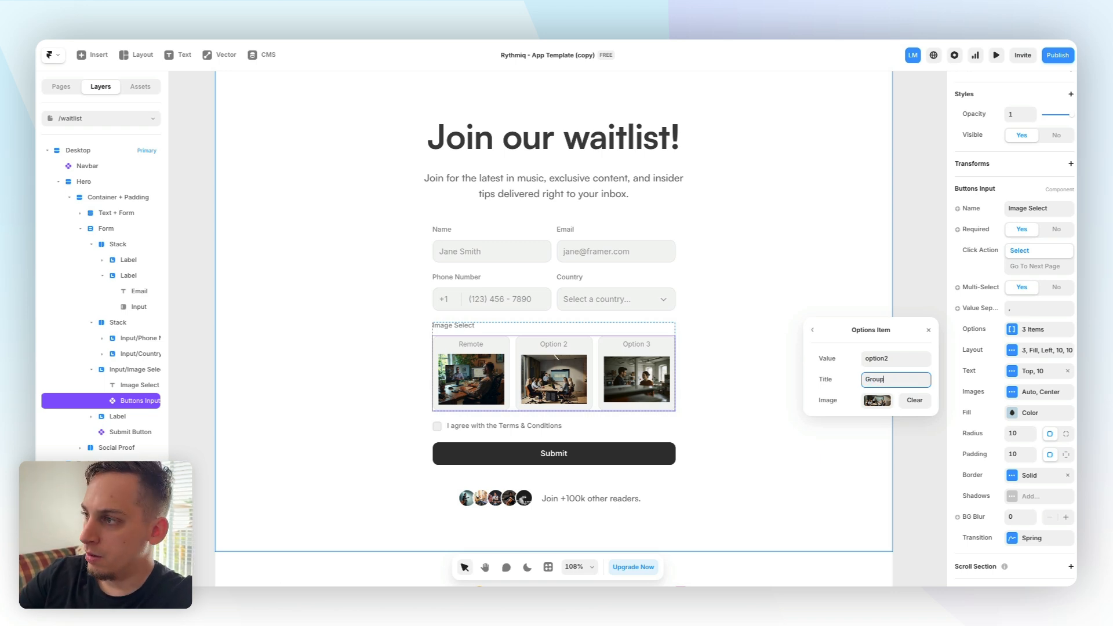
click(814, 330)
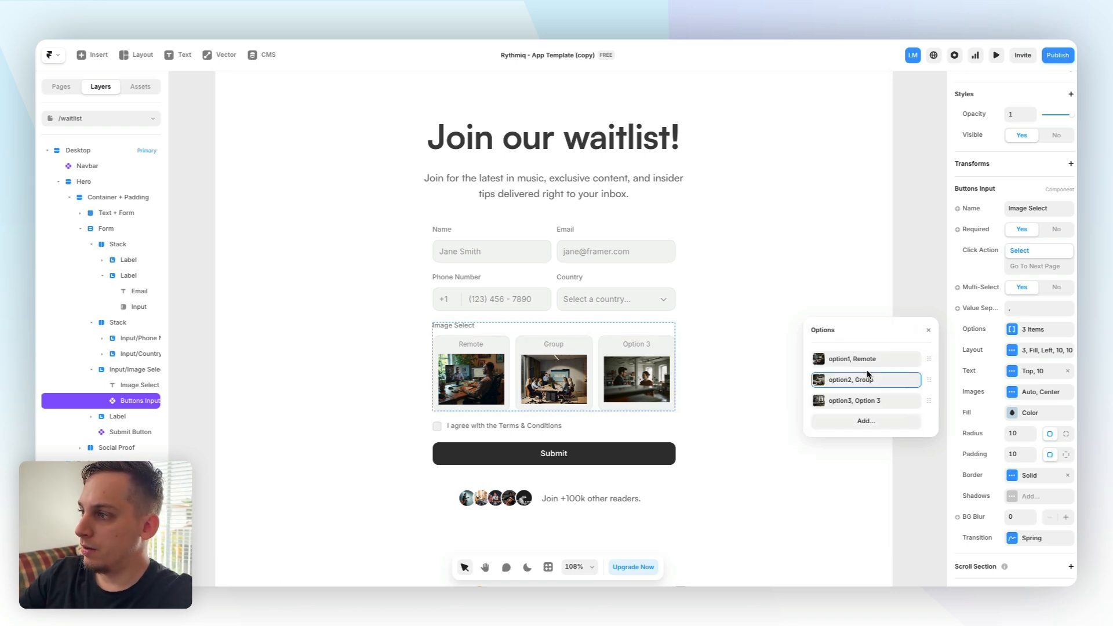
Set the third image option's title to Private
click(868, 399)
double_click(881, 381)
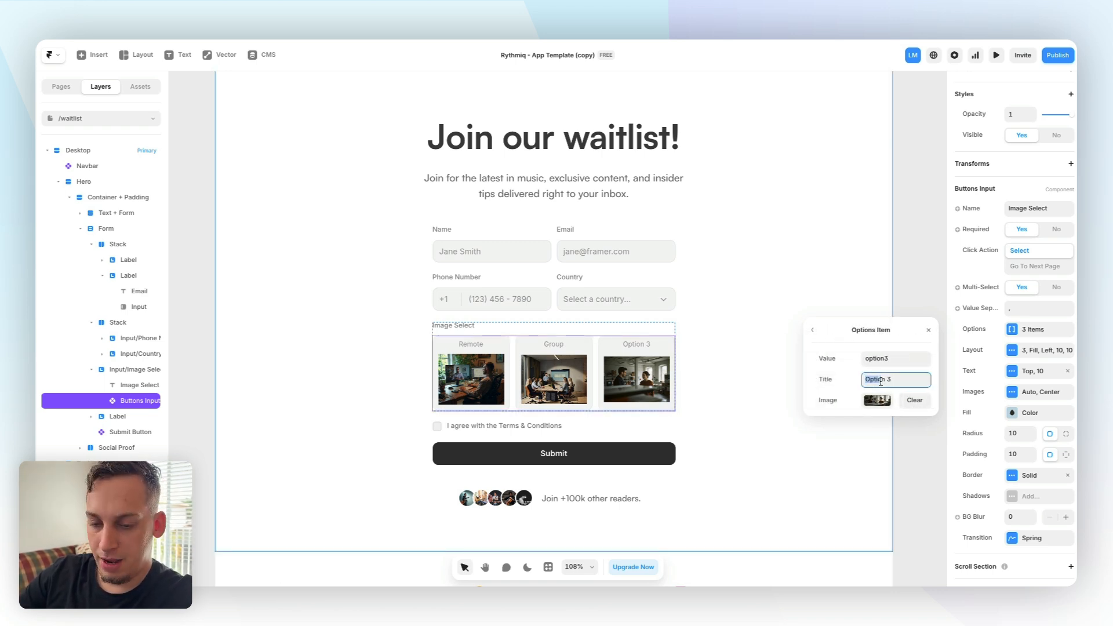
text(Private)
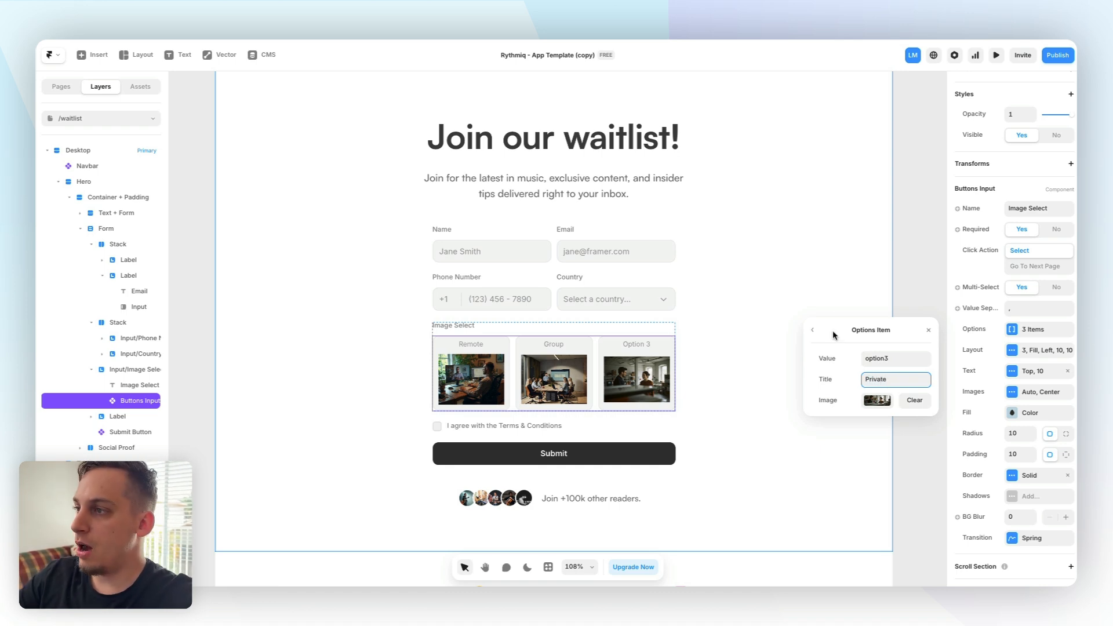
click(813, 330)
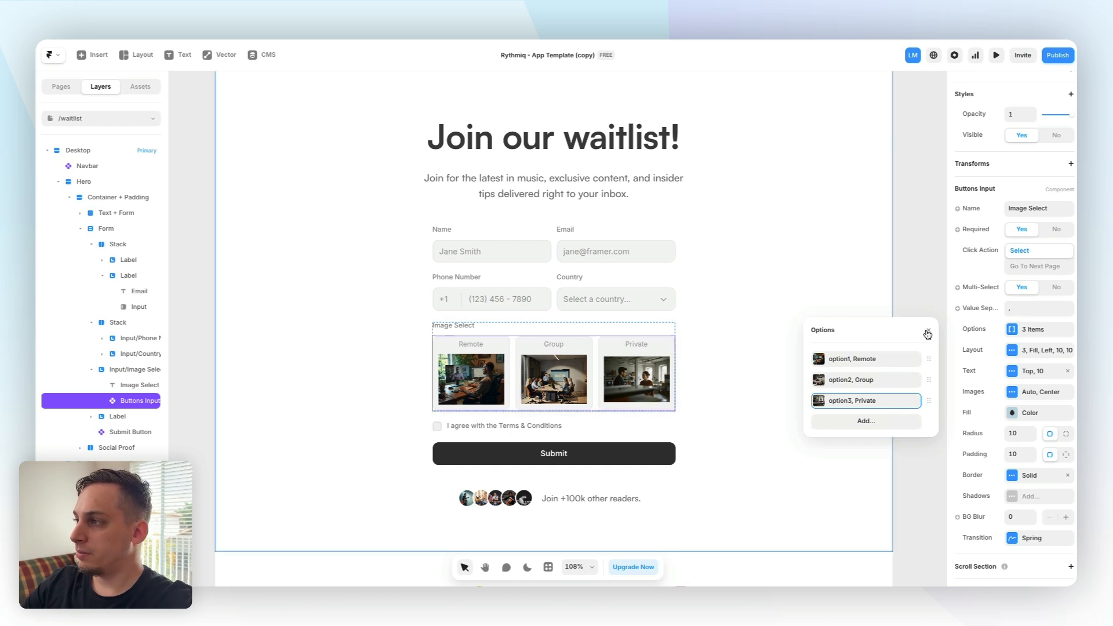
Try moving the option labels below the images, then put them back on top
click(1013, 371)
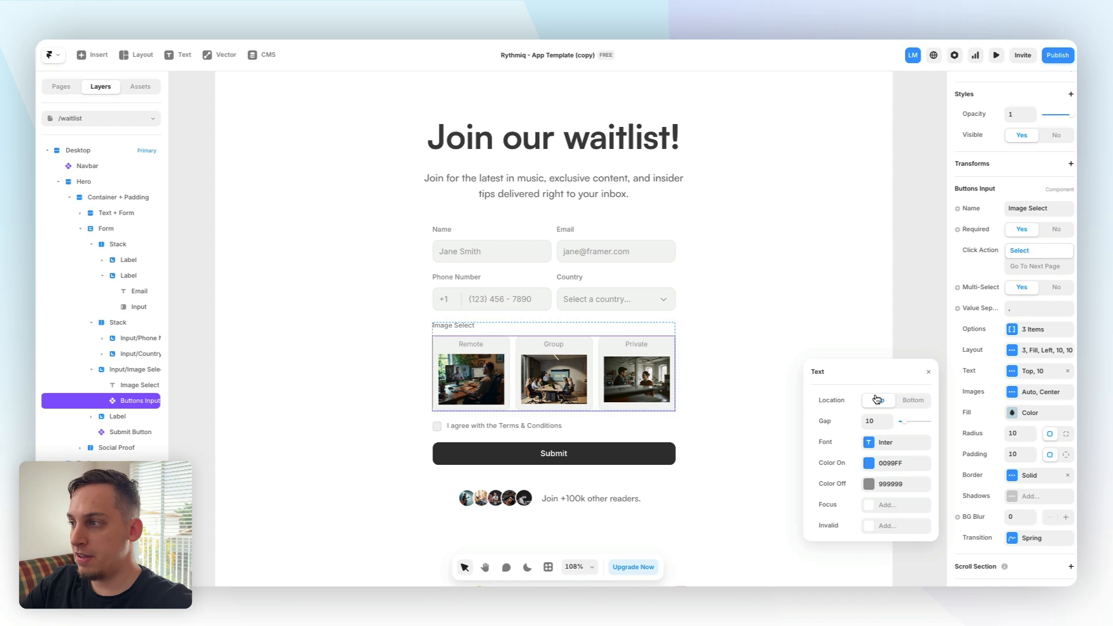
click(905, 400)
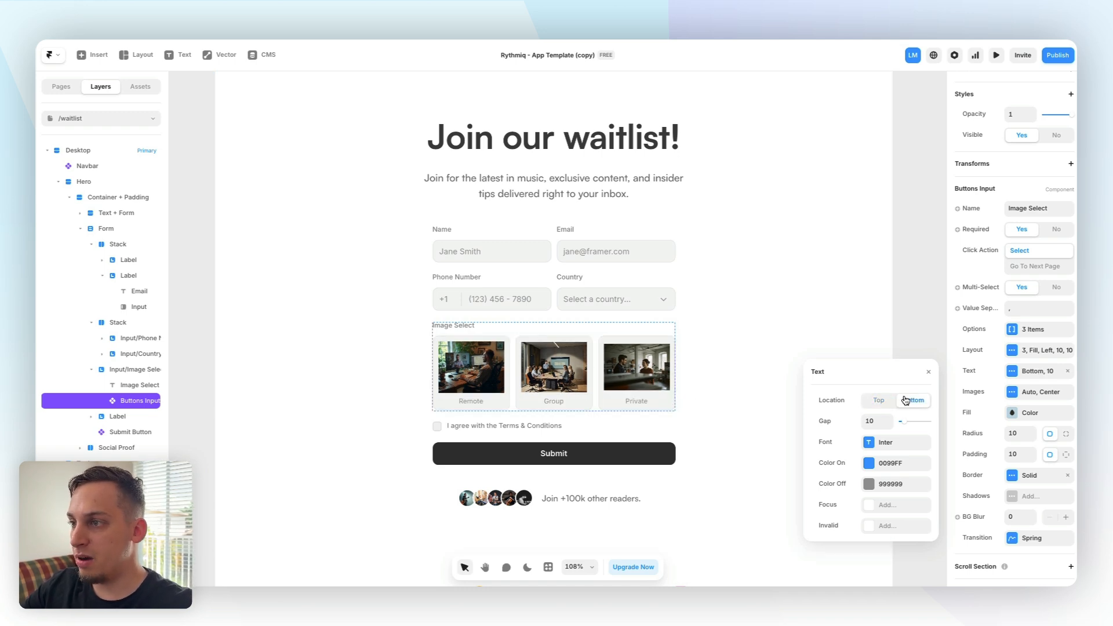
click(880, 400)
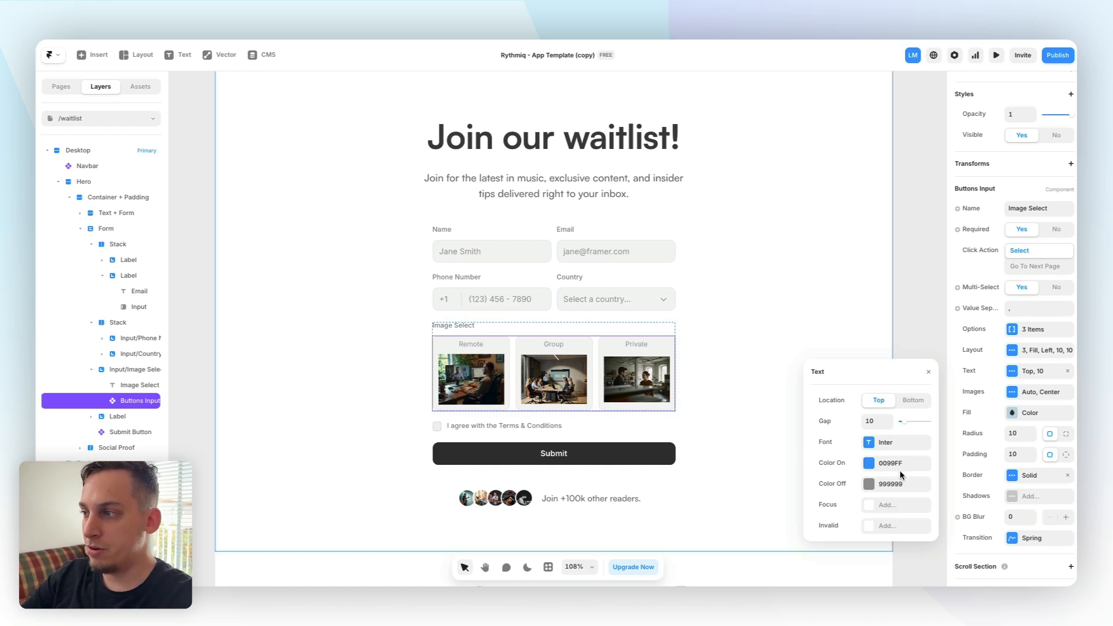
Set the option text's Color On to black 000000
click(869, 466)
drag(829, 341, 810, 358)
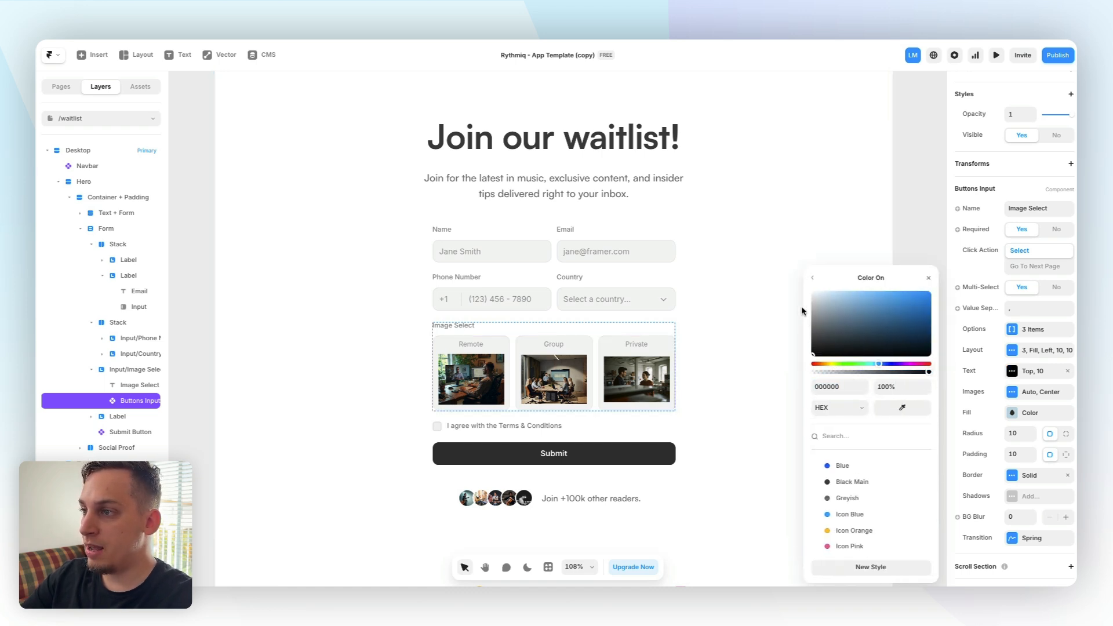
click(812, 278)
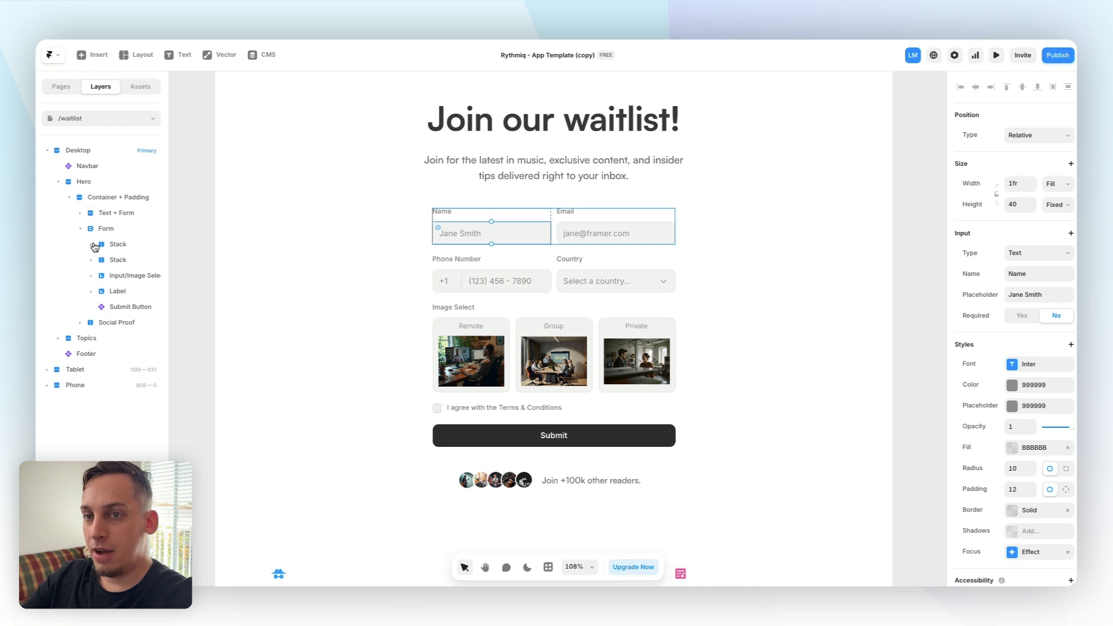
Inspect the form's input layers and each input's properties
click(92, 245)
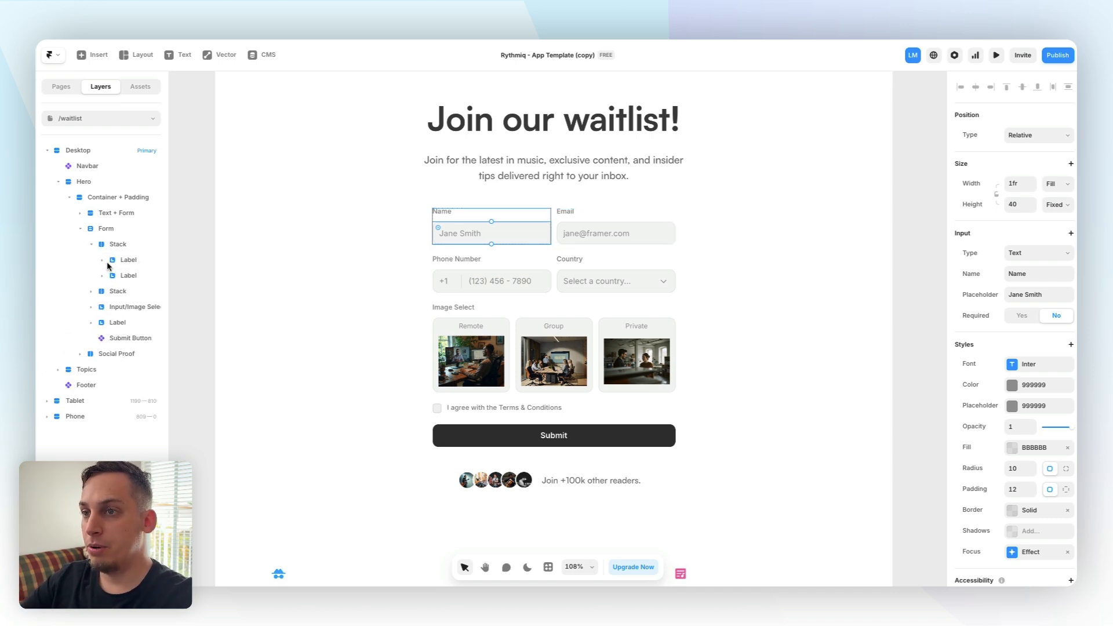
click(103, 260)
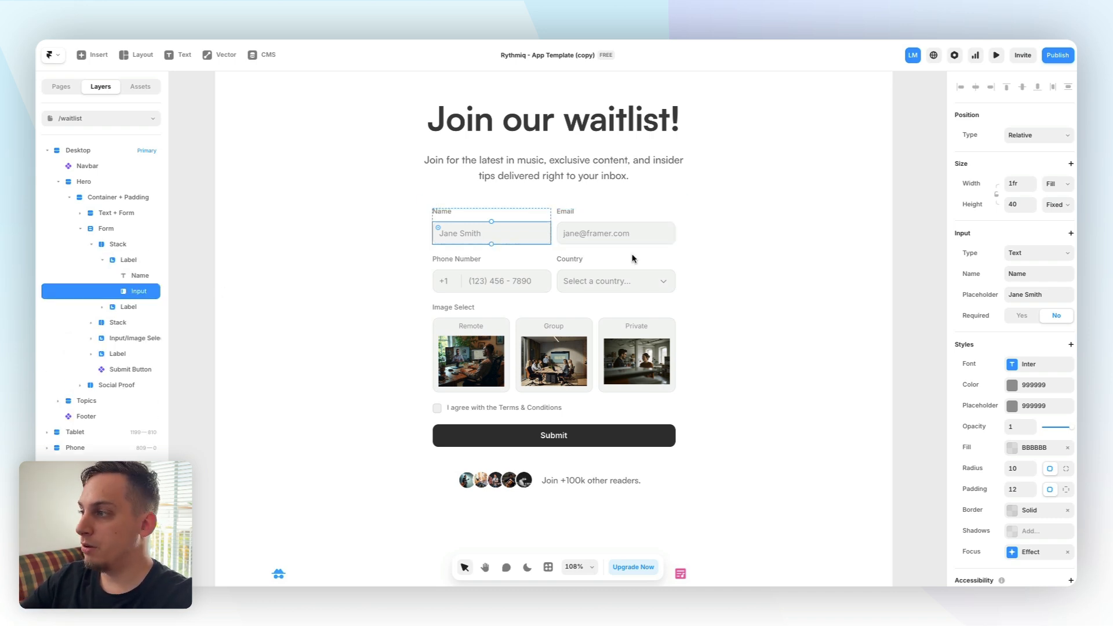
click(629, 232)
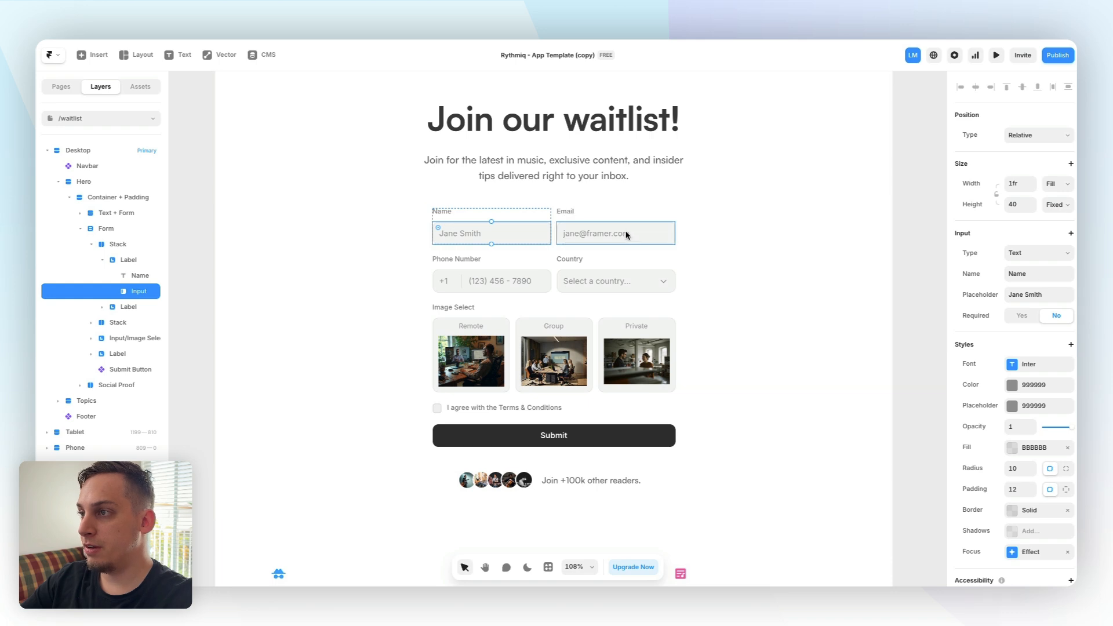
click(519, 283)
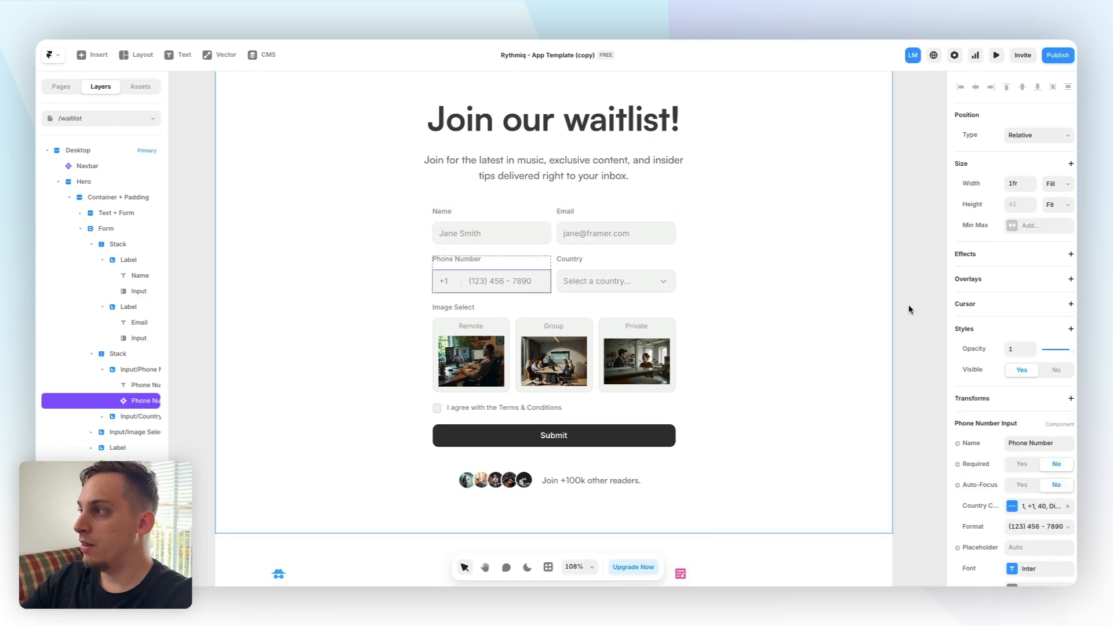
scroll(1010, 306, down, 5)
click(600, 279)
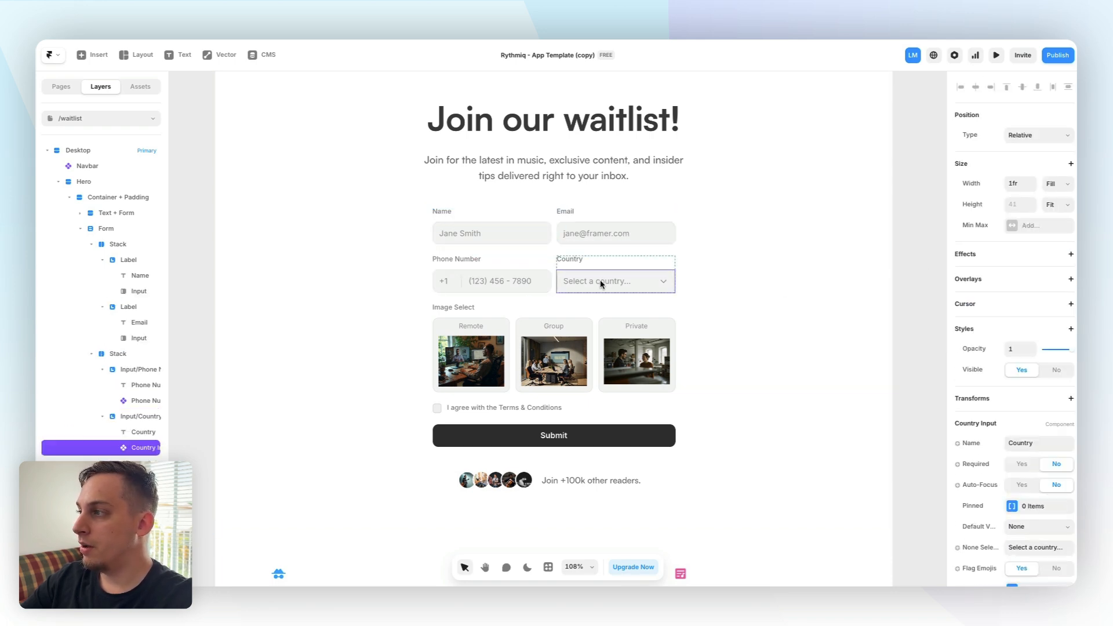
click(489, 334)
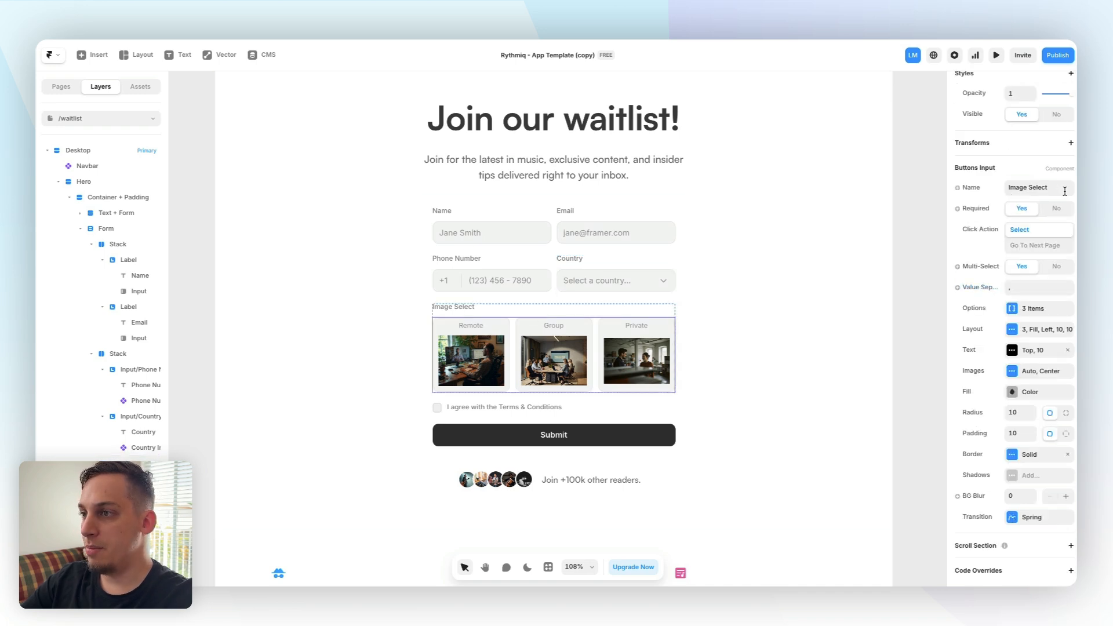
click(486, 223)
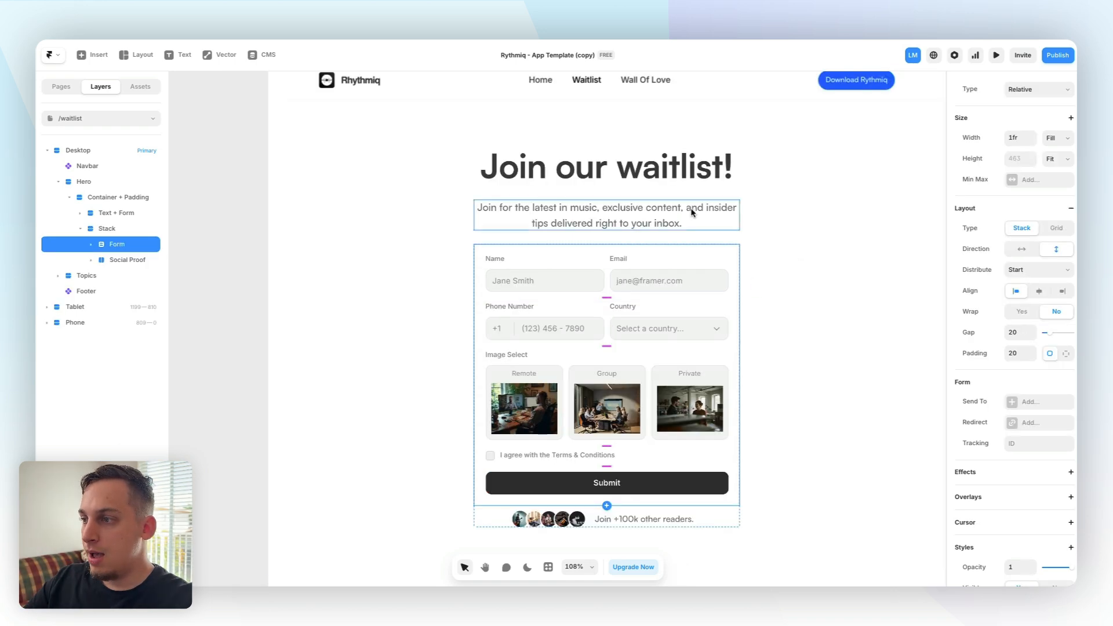
Connect the form's Send To to a new Google Sheet named Form Submissions
scroll(638, 319, down, 3)
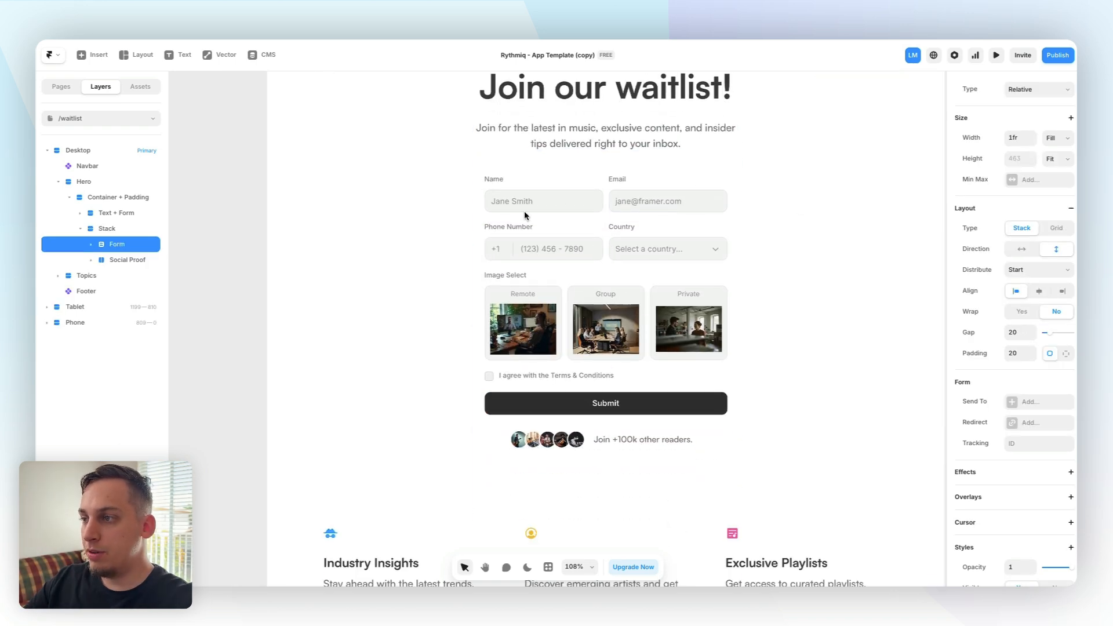
scroll(723, 315, up, 2)
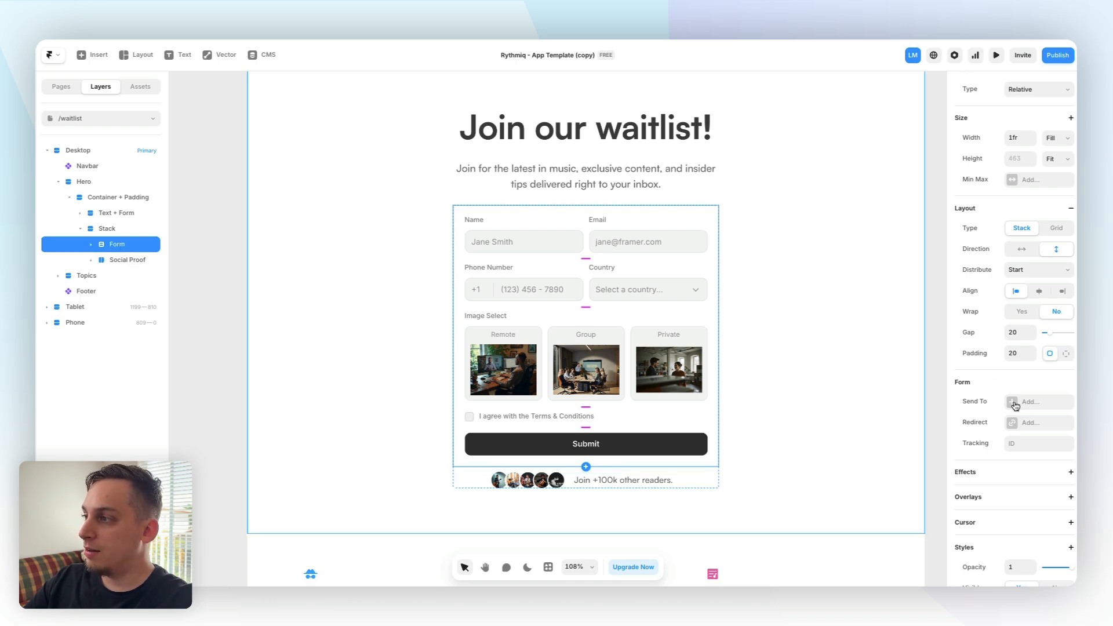
click(1034, 403)
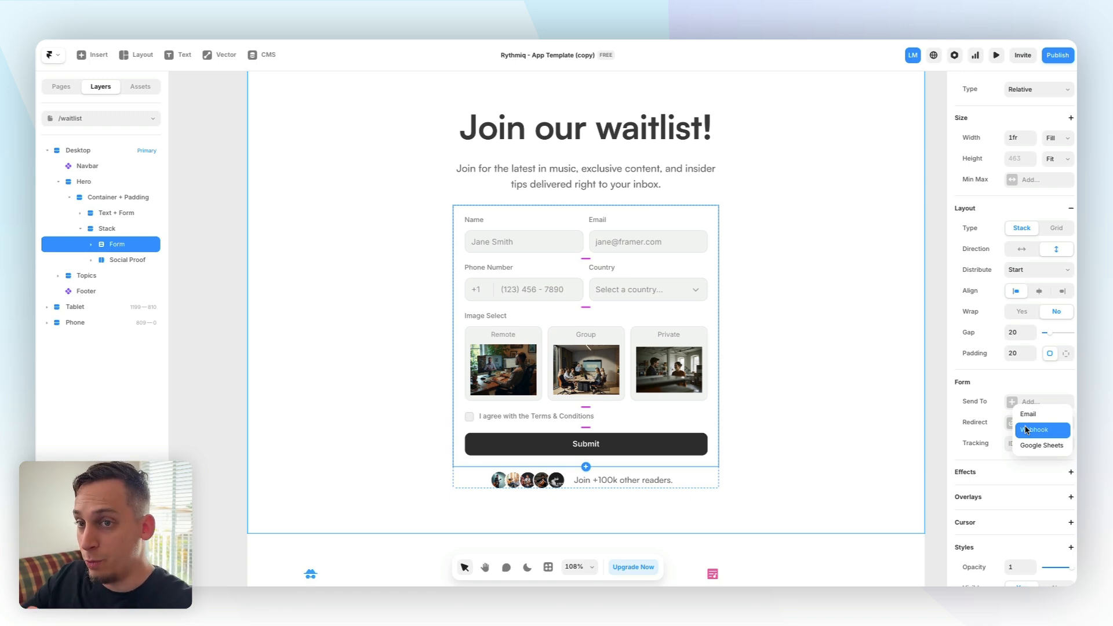
click(1041, 445)
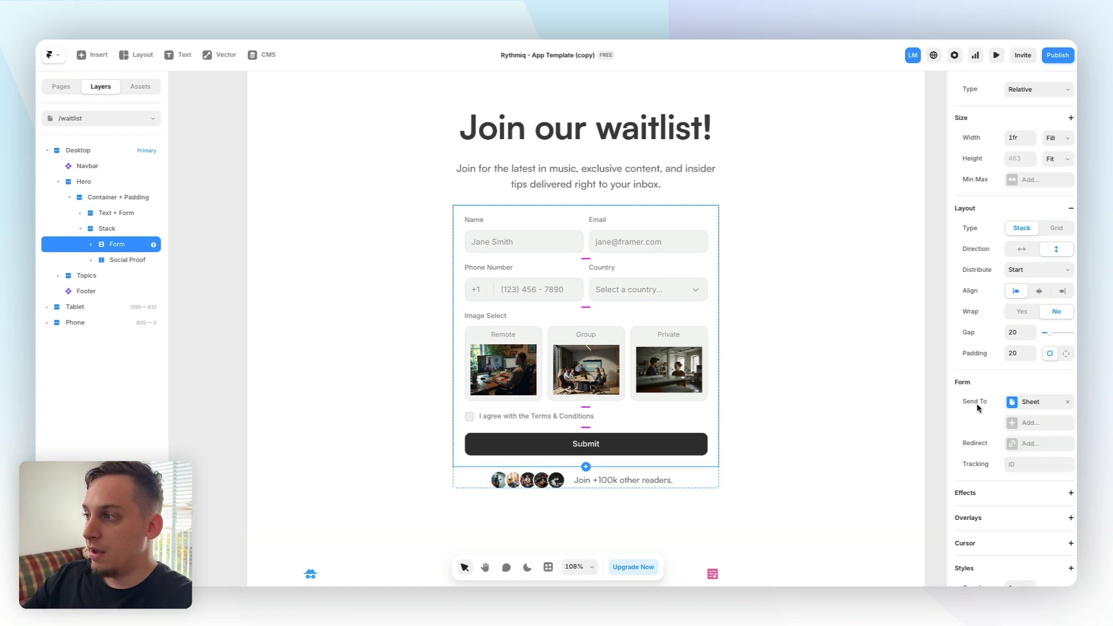
click(1015, 404)
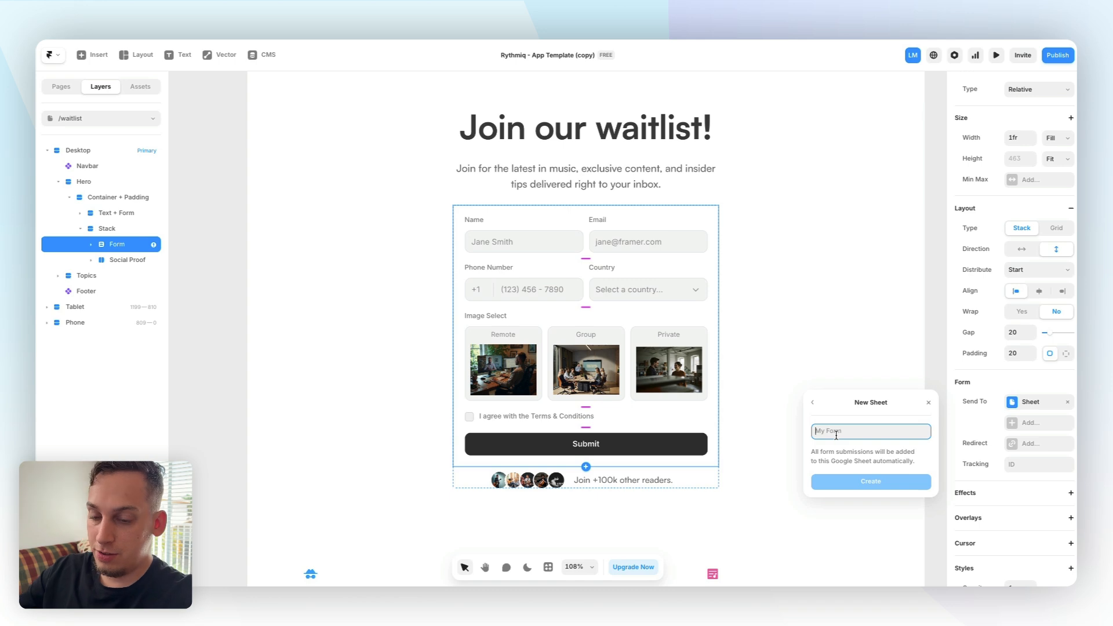
text(Form Submissions)
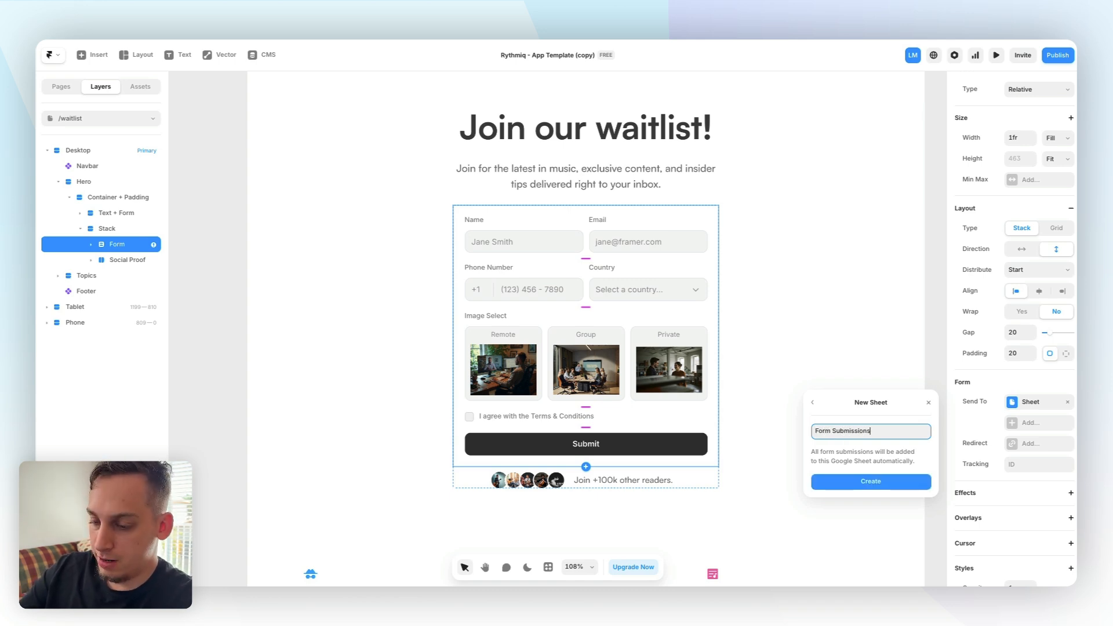
key(Return)
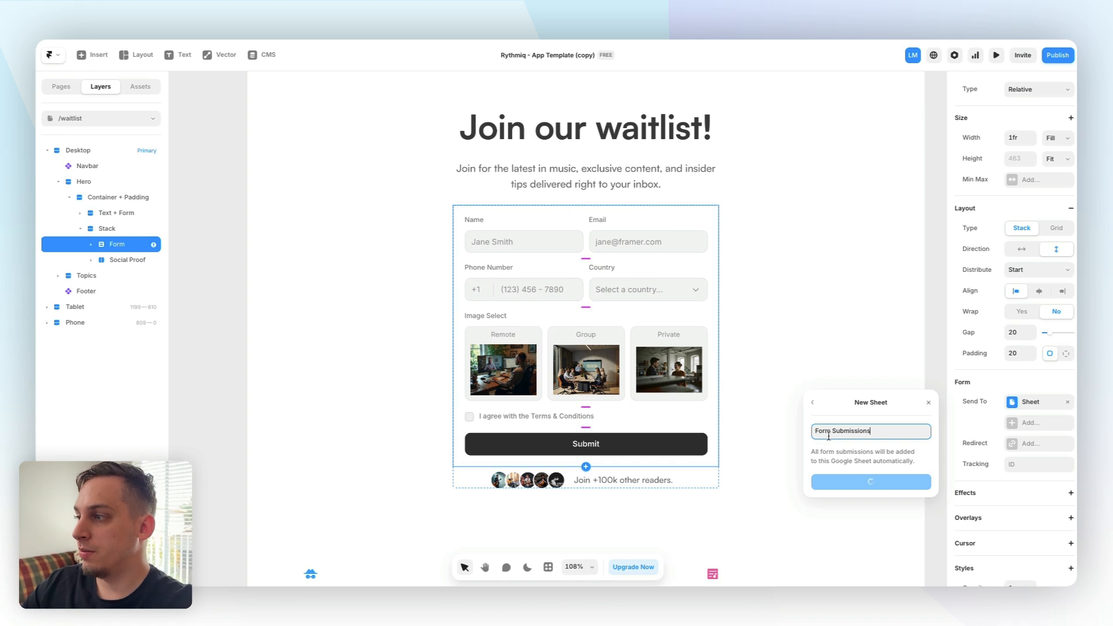
click(936, 368)
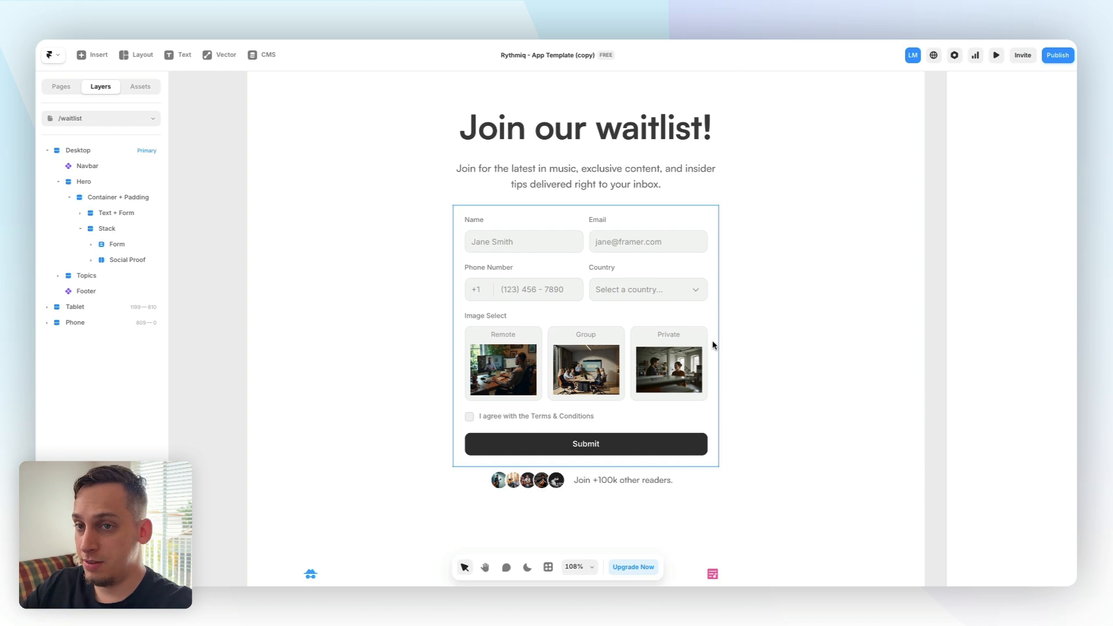
Preview the page and submit a test entry with name, email, Australia as country, Remote and Private selected, and terms accepted
key(super+p)
drag(447, 179, 555, 230)
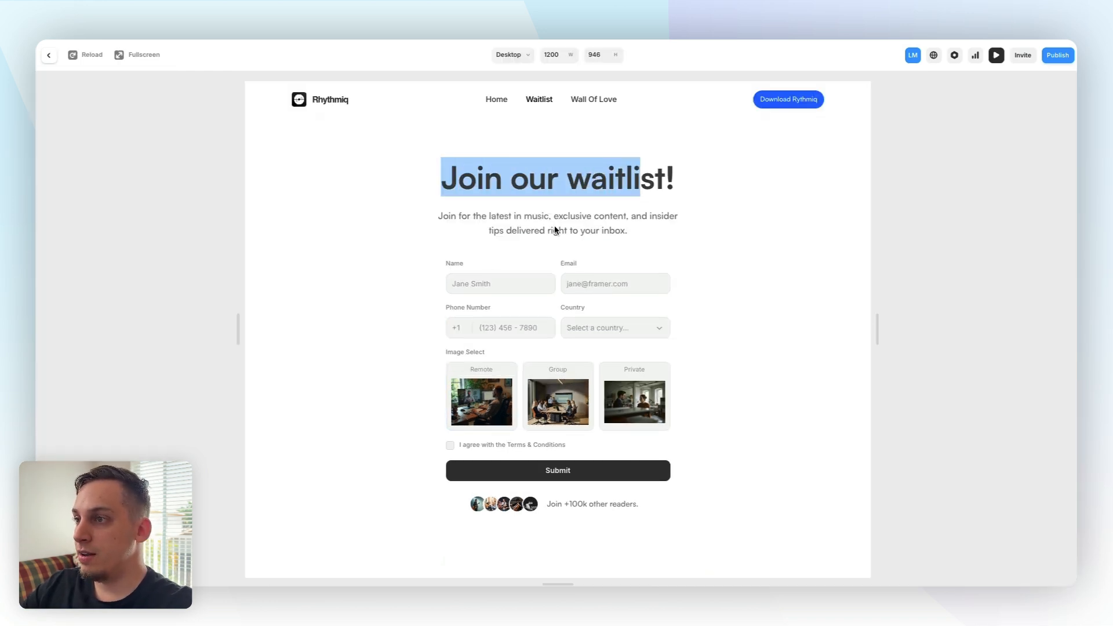
click(494, 285)
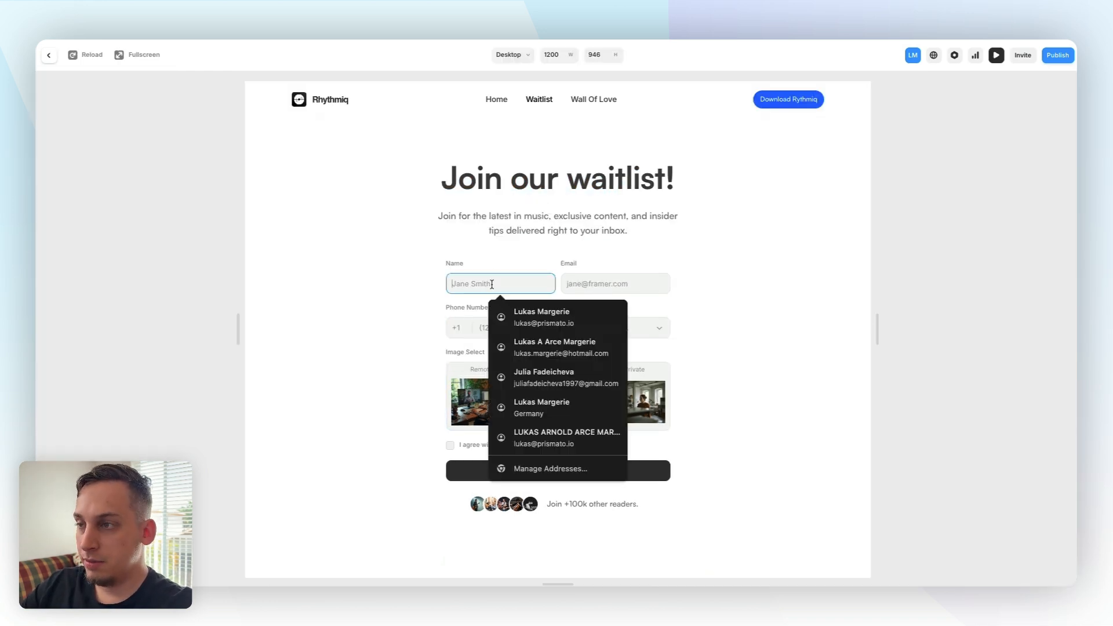
click(522, 316)
click(543, 331)
click(616, 332)
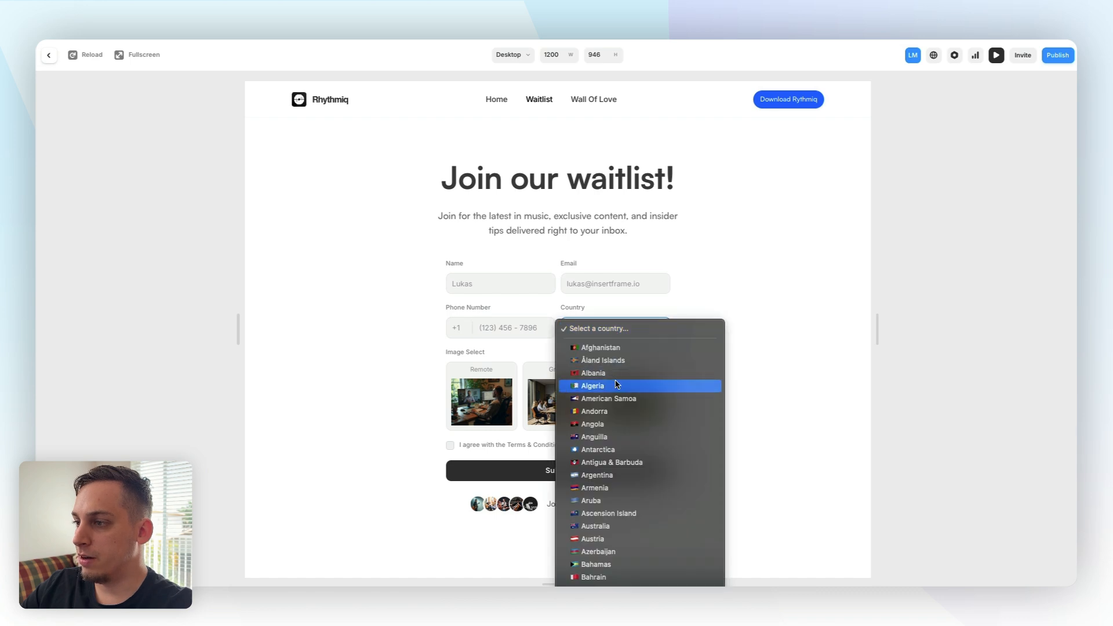
scroll(617, 385, down, 9)
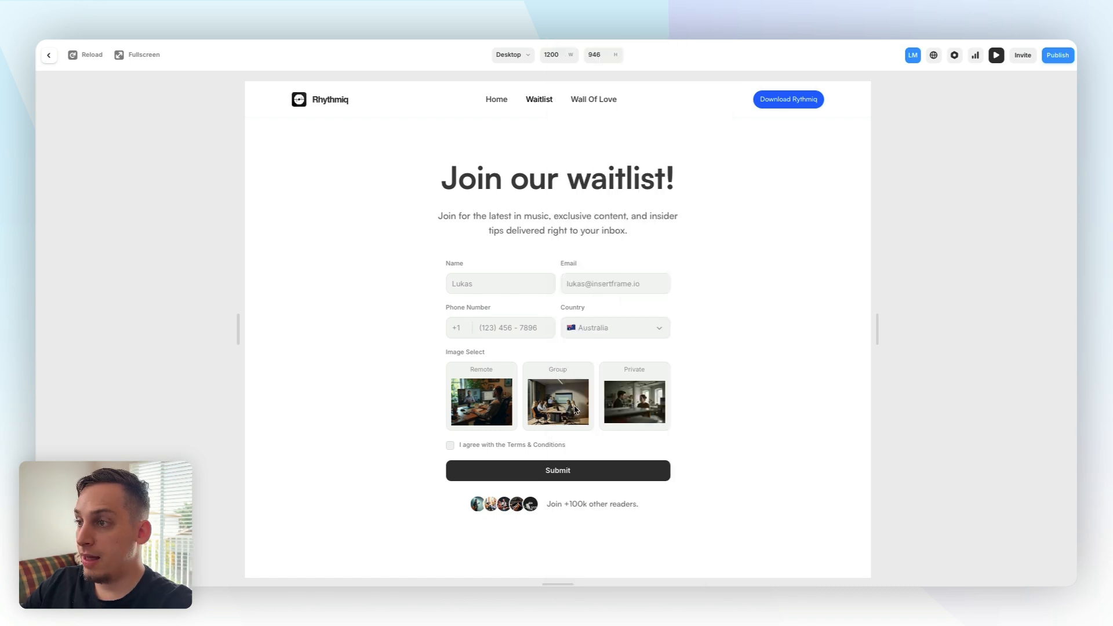
click(508, 381)
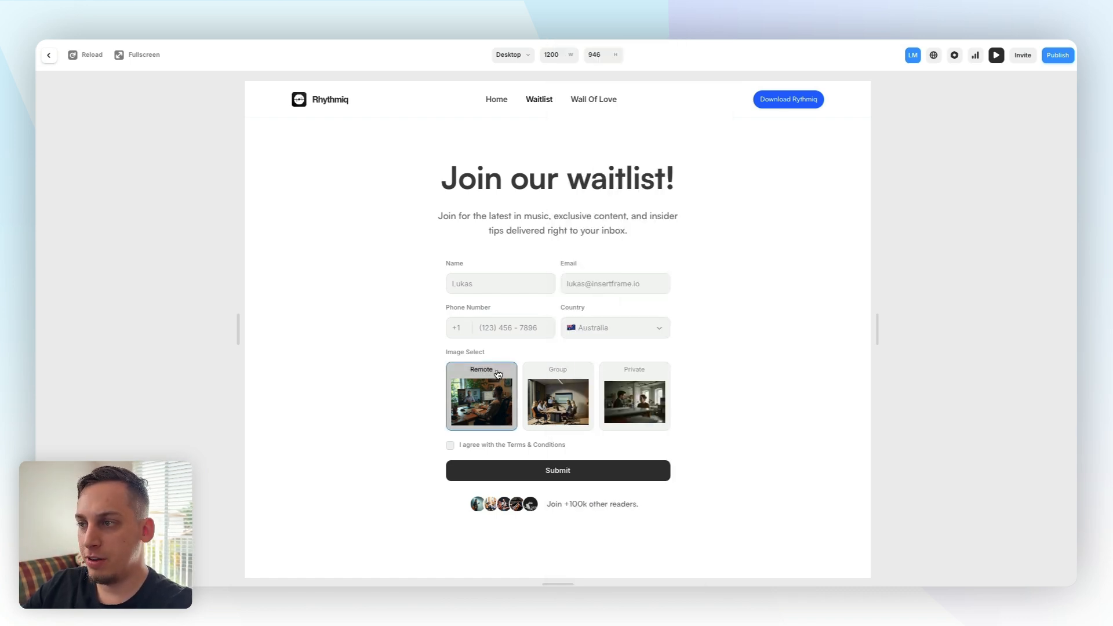
click(630, 377)
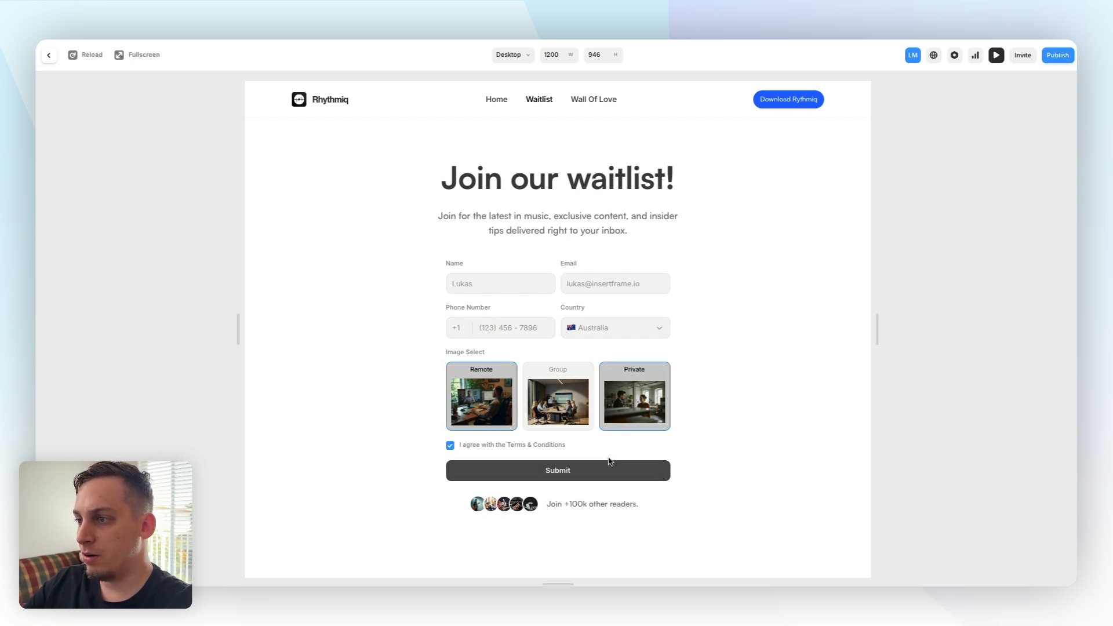
click(558, 472)
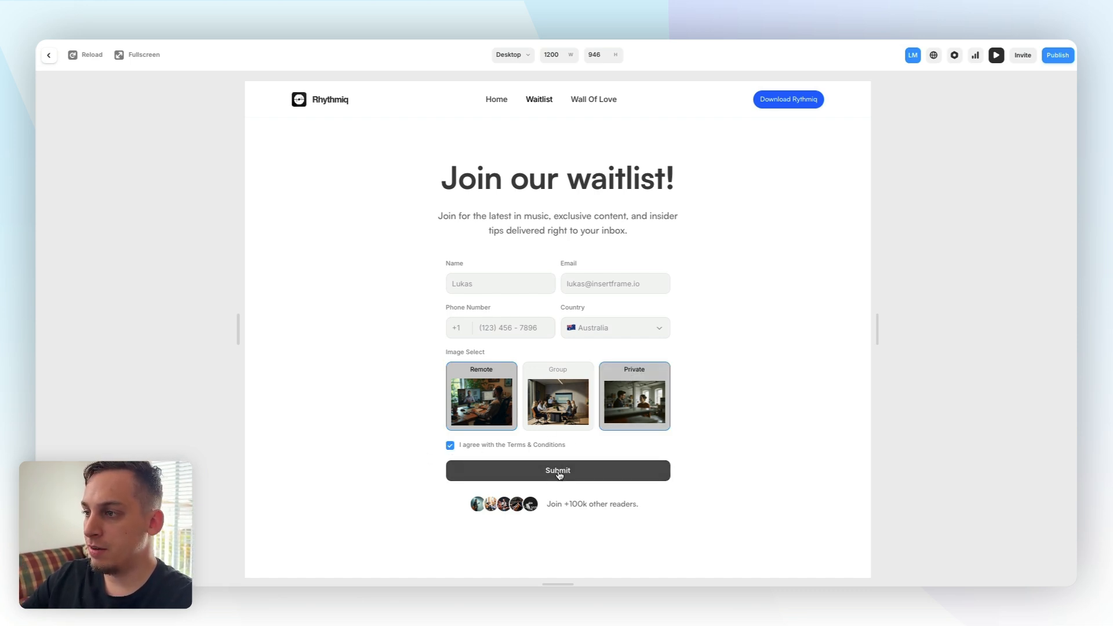
click(519, 467)
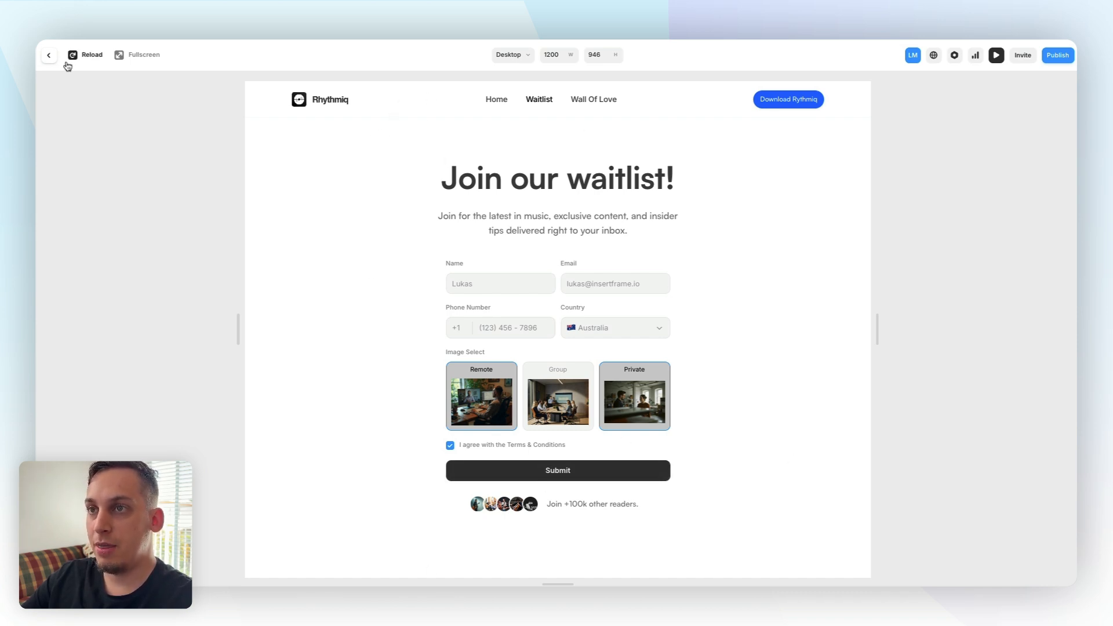
Open the Submit Button component and add a click interaction on the Default variant that switches to the Loading variant
click(50, 56)
click(560, 396)
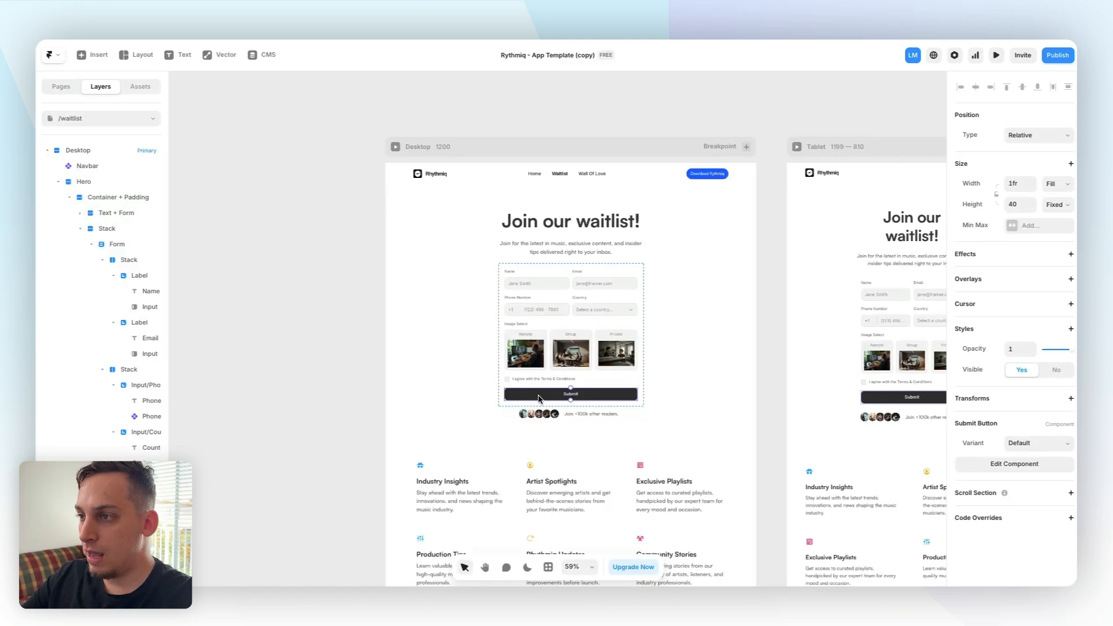
double_click(560, 396)
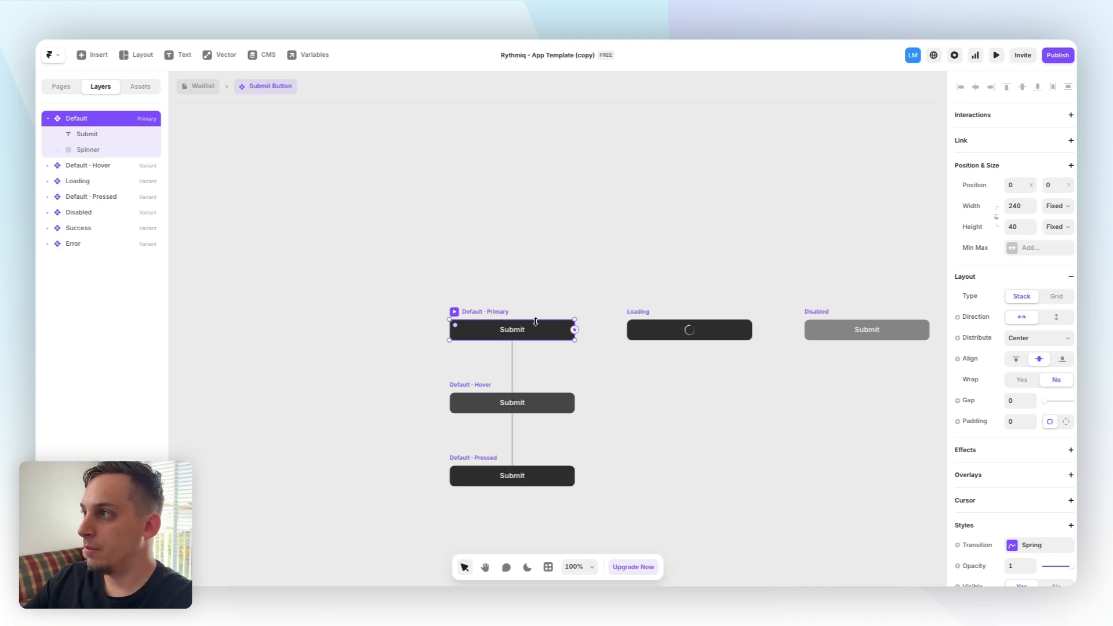
click(1070, 117)
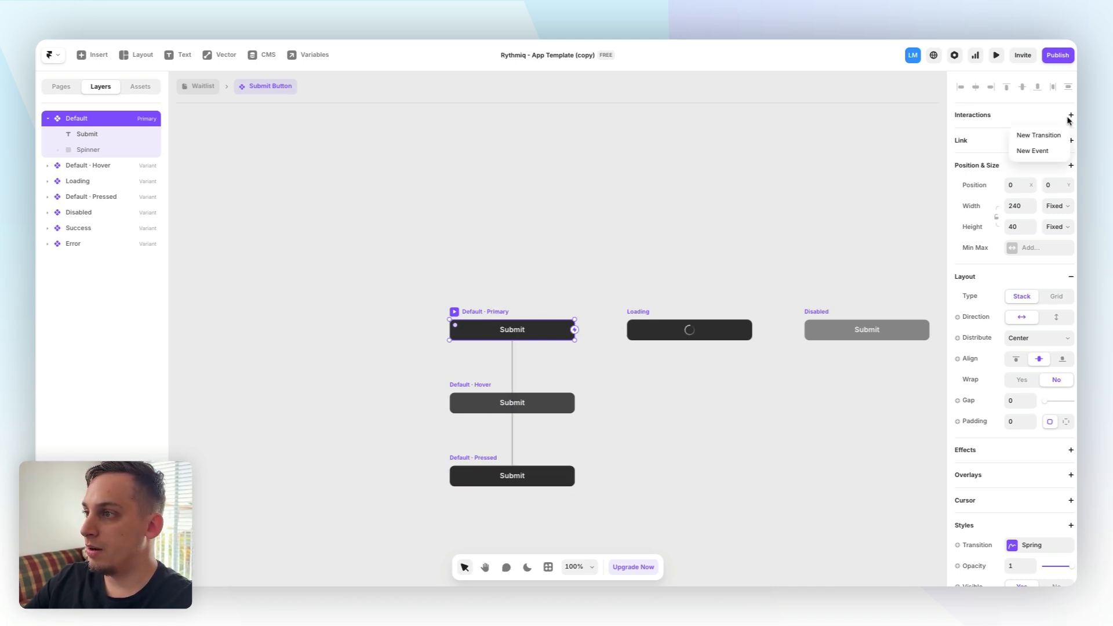
click(1028, 137)
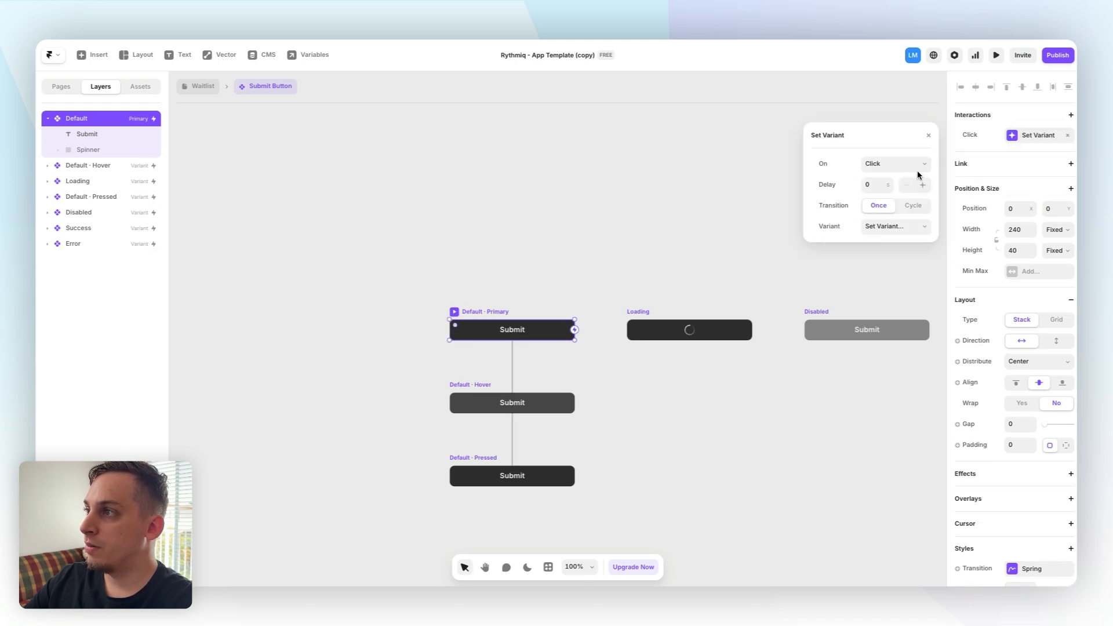
click(893, 226)
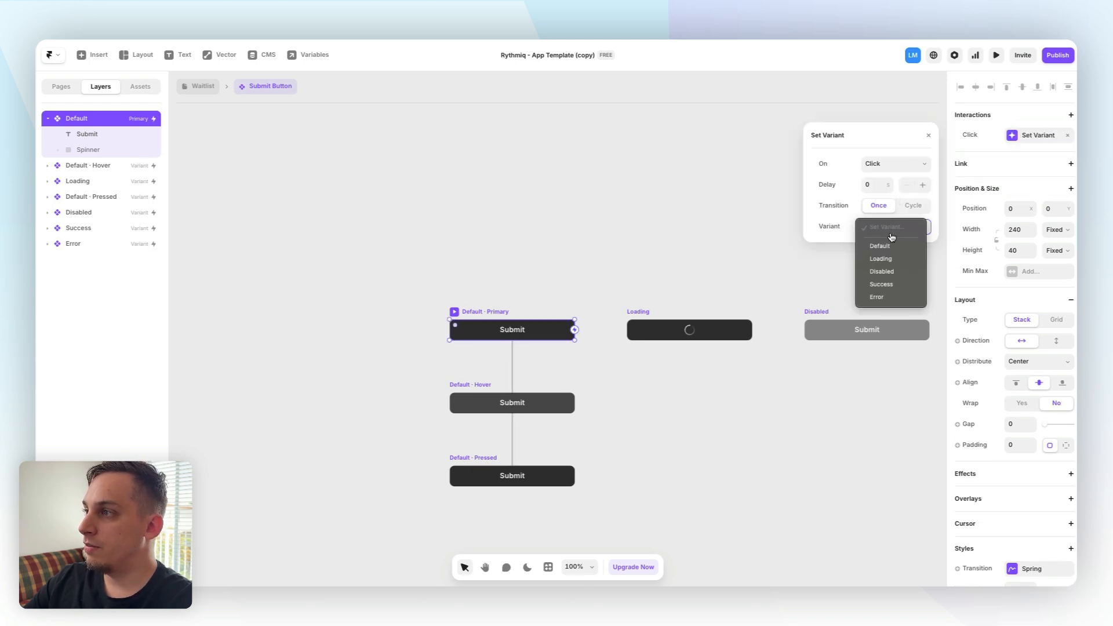
click(891, 255)
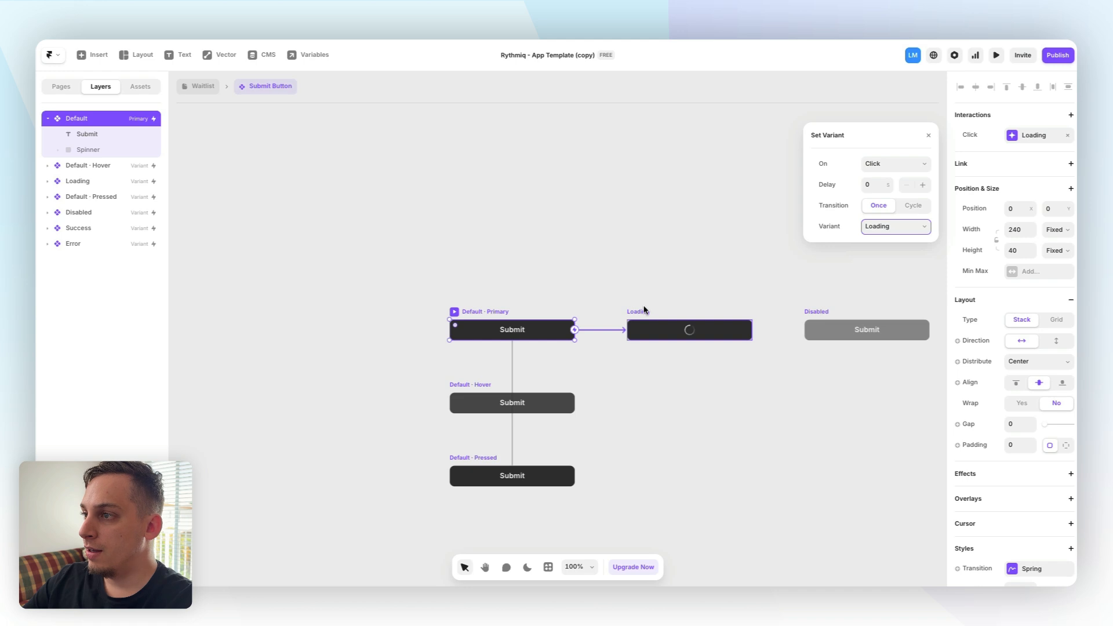
Set the Loading variant's interaction to trigger on Appear and switch to the Success variant
click(644, 312)
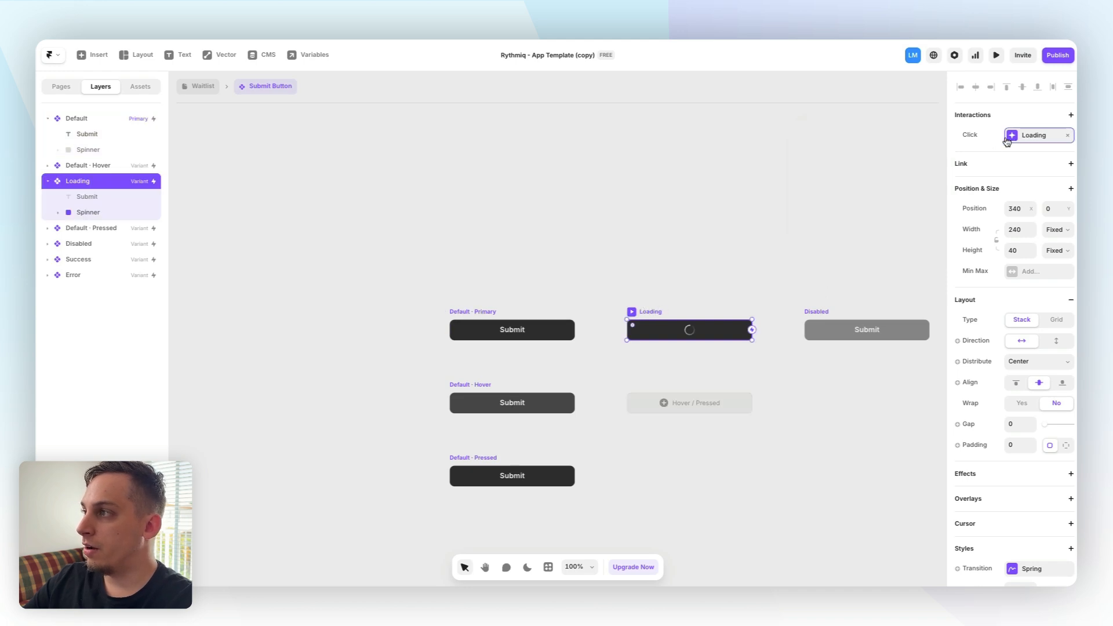
click(1009, 139)
click(900, 167)
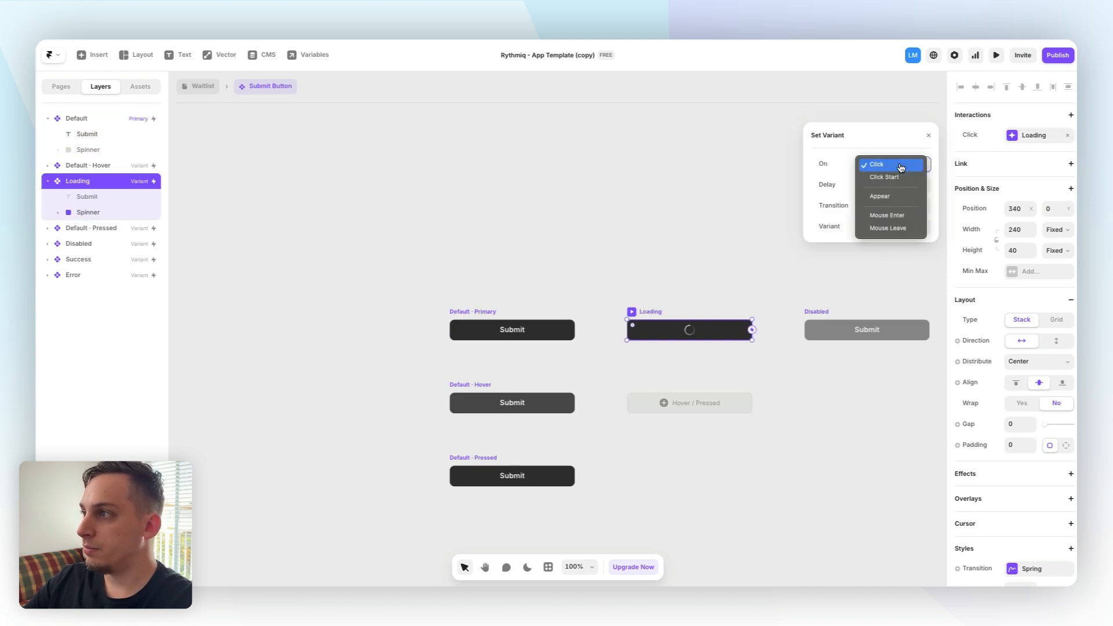
click(899, 197)
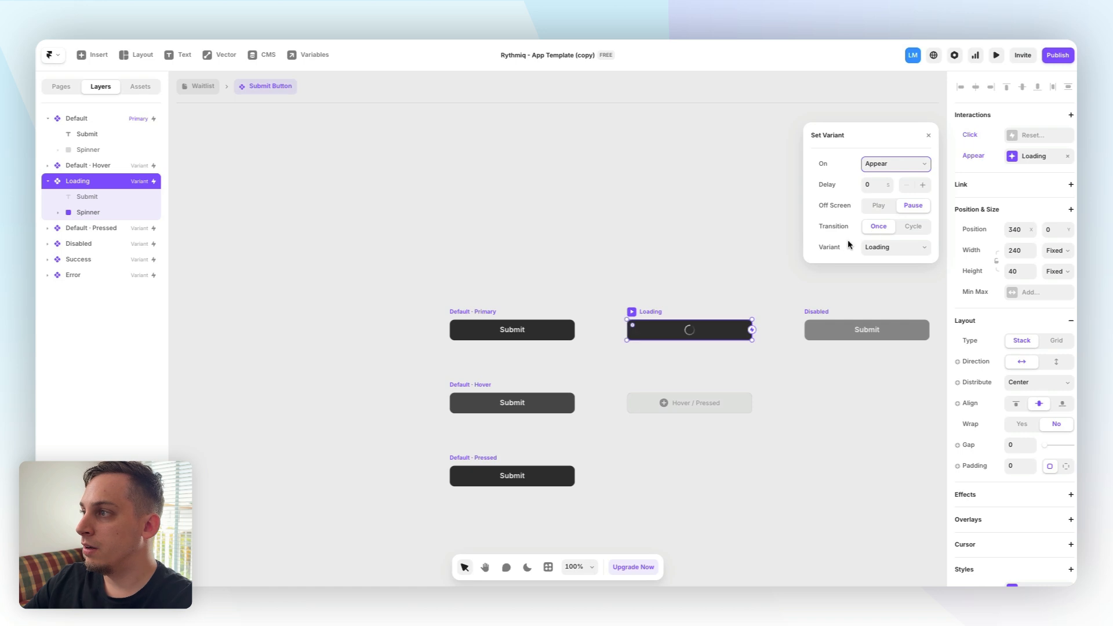
click(897, 249)
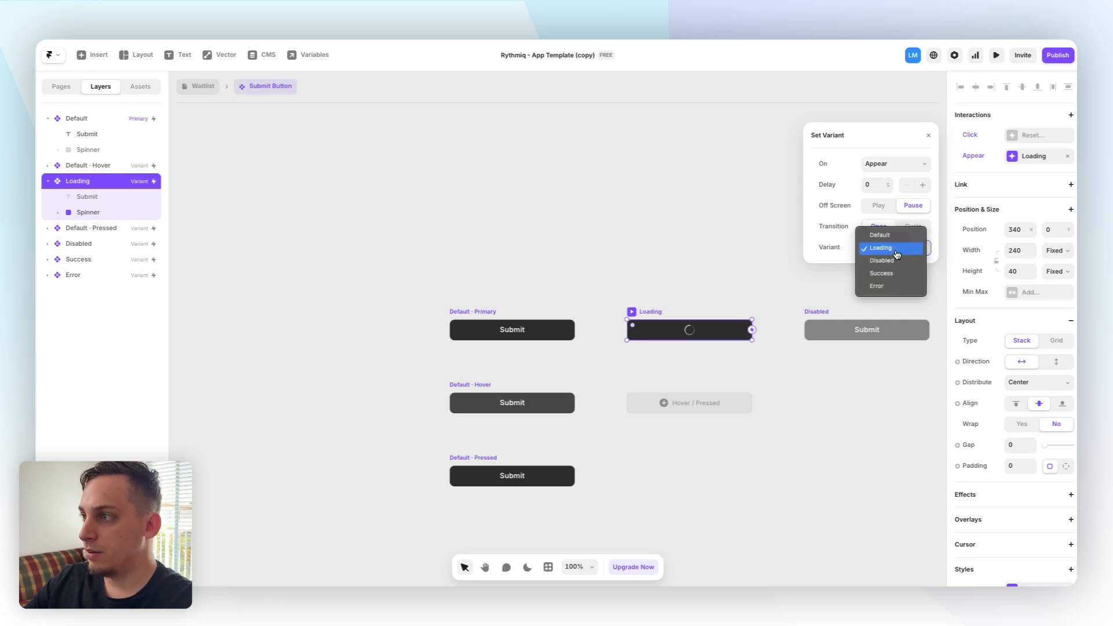
click(888, 278)
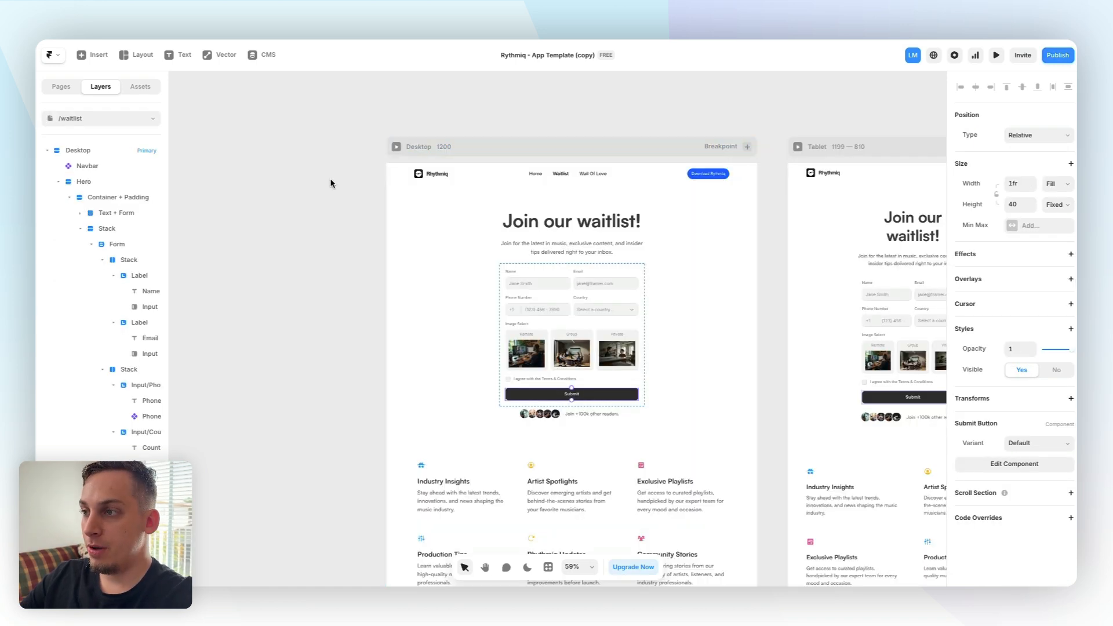
Preview the page again and submit a second test entry with the terms checkbox ticked
click(330, 180)
click(397, 149)
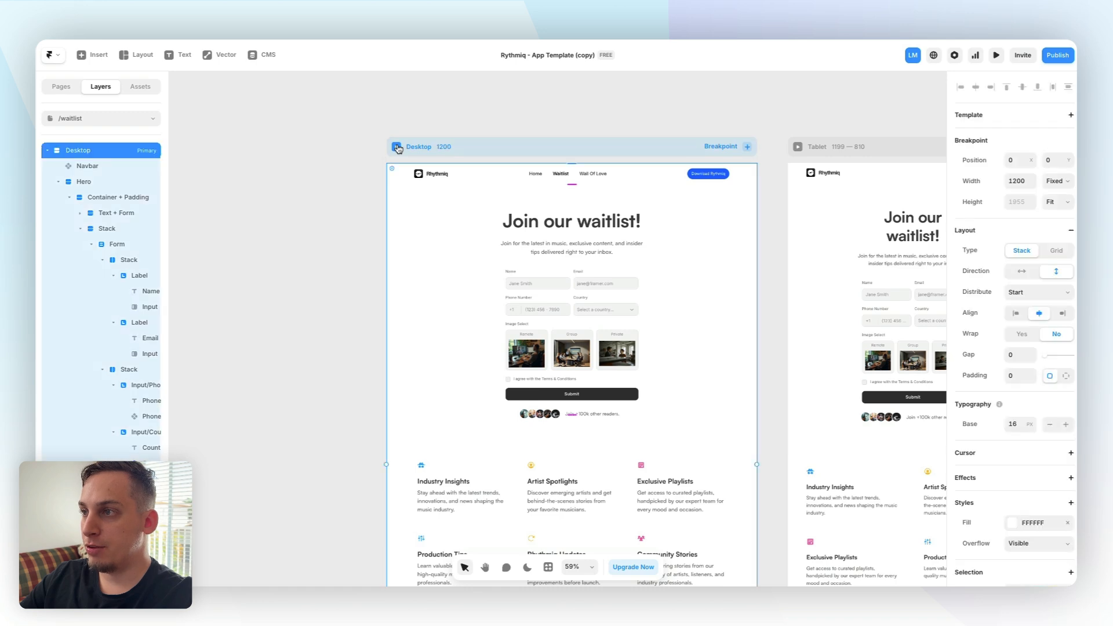
click(397, 148)
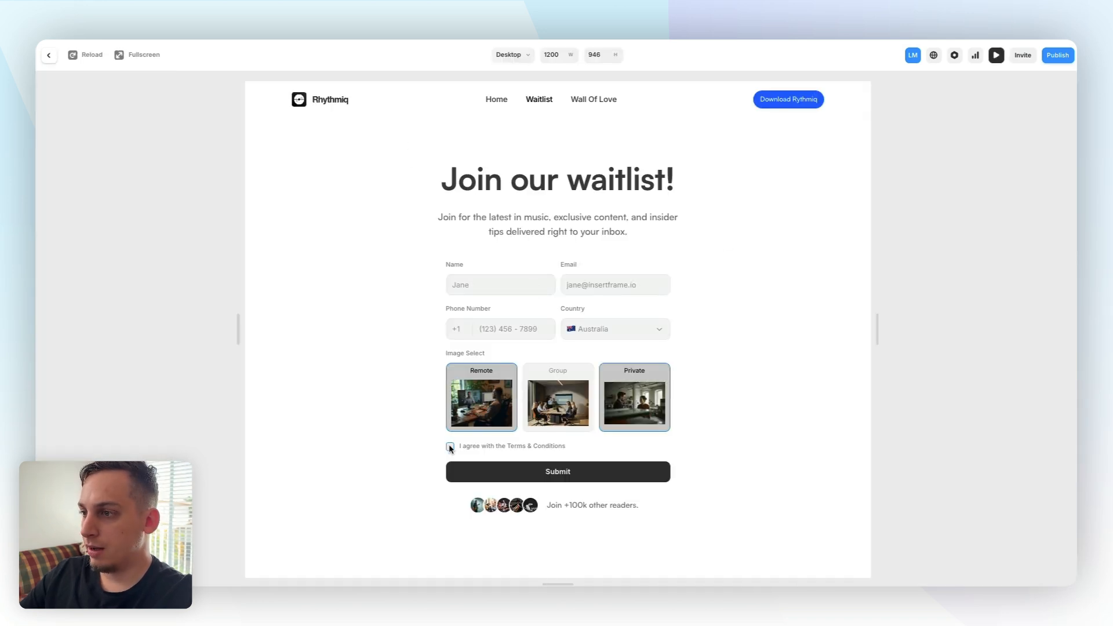
click(450, 446)
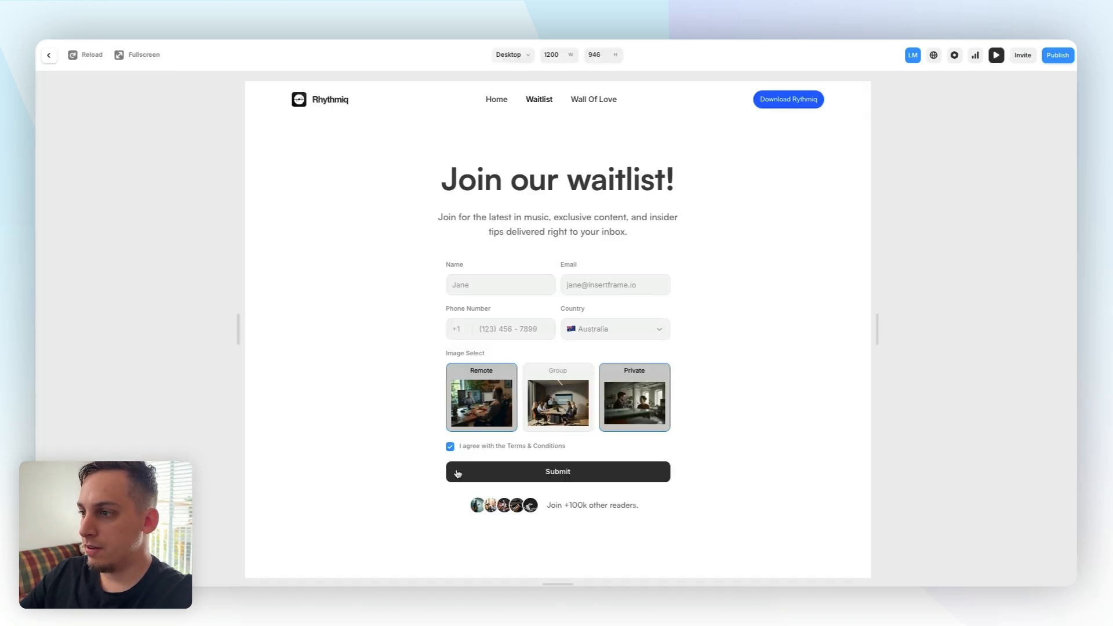
click(522, 475)
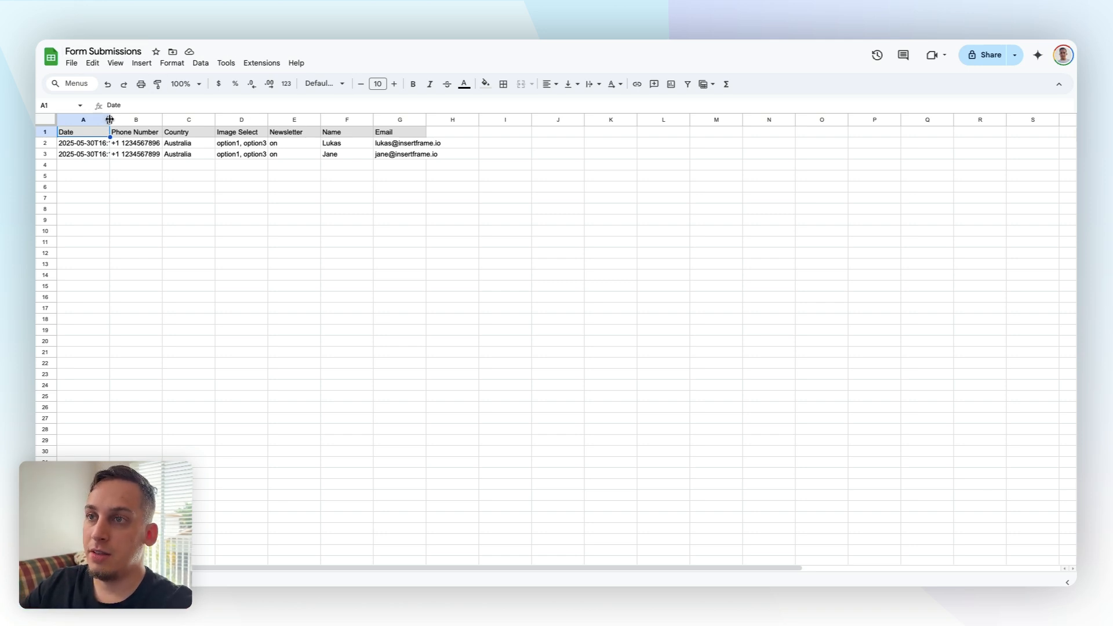
In the Form Submissions sheet, widen the Date and Image Select columns and review the submitted rows
drag(110, 119, 116, 119)
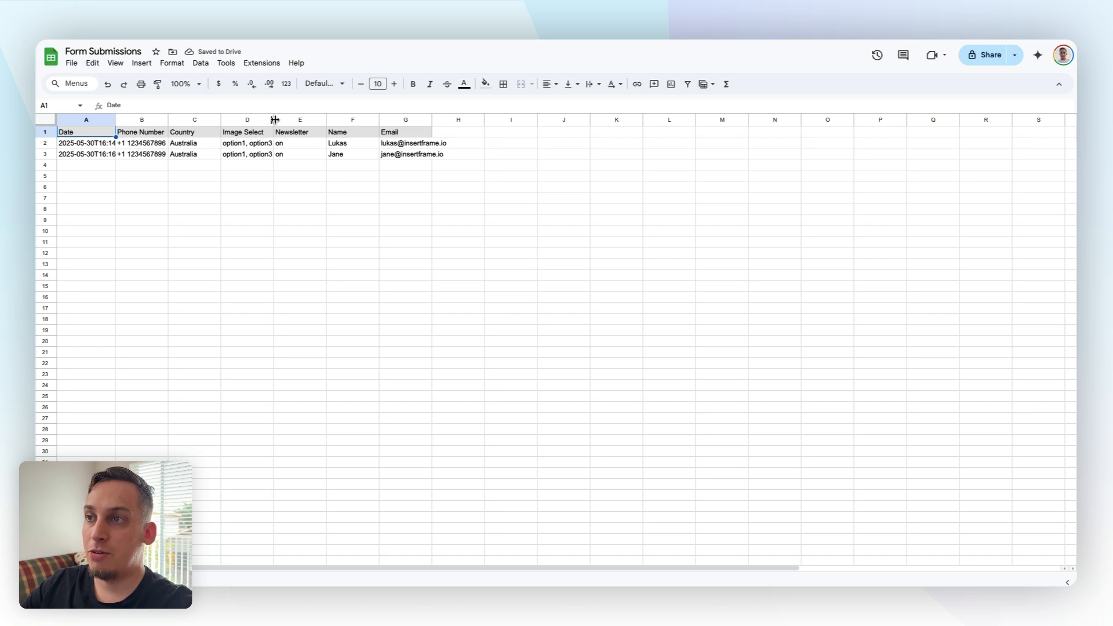
drag(274, 120, 290, 119)
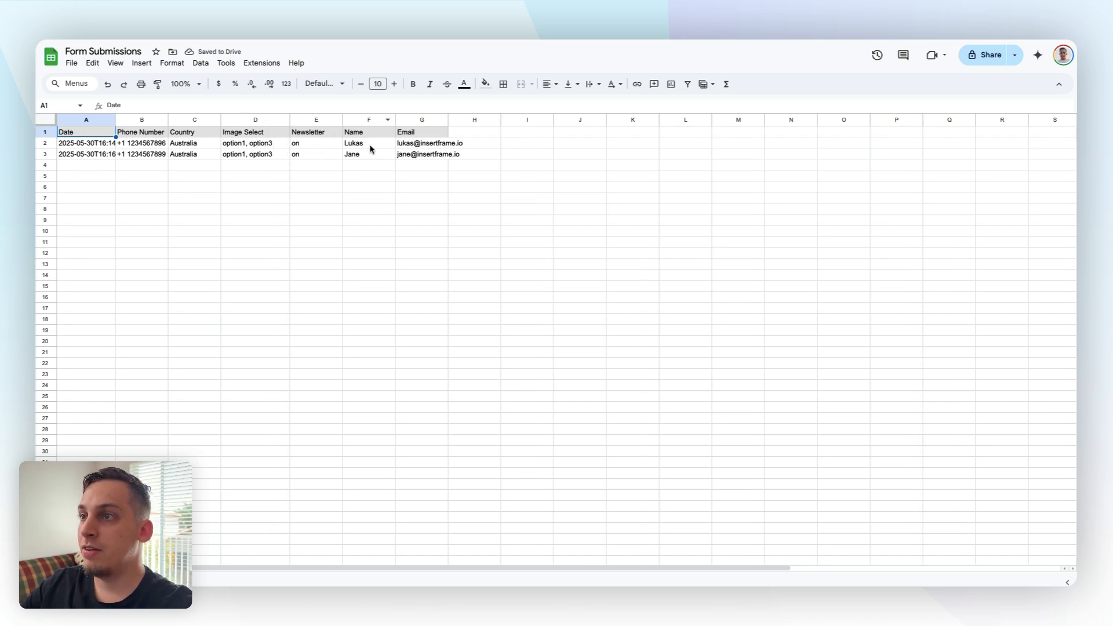
click(360, 146)
click(417, 145)
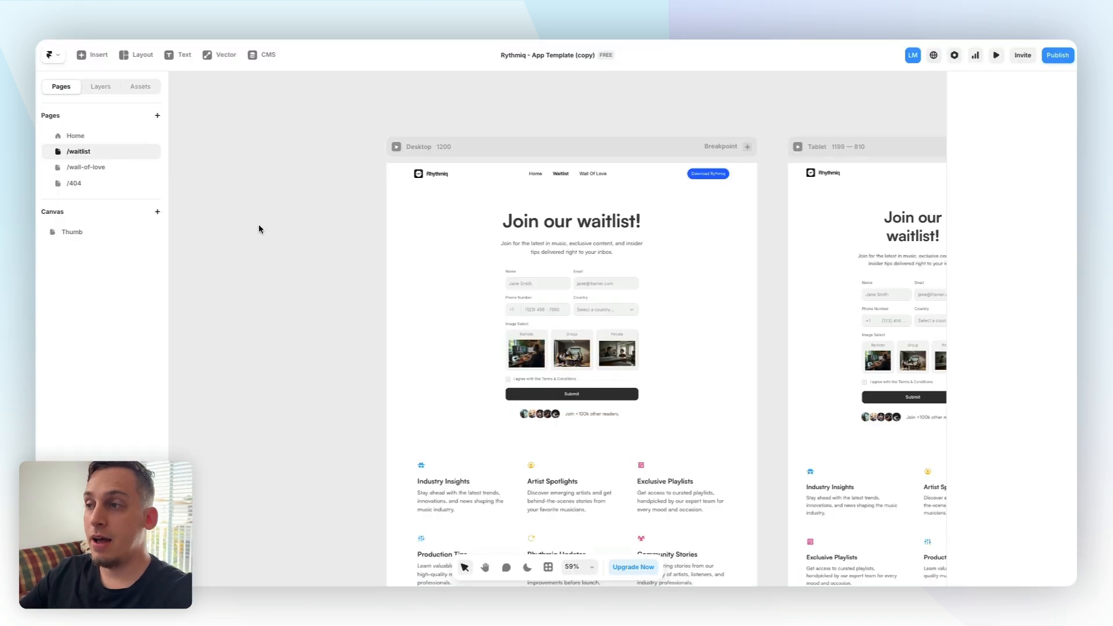
Duplicate the waitlist page, rename the copy to thank-you, and unmark it as a draft
click(150, 152)
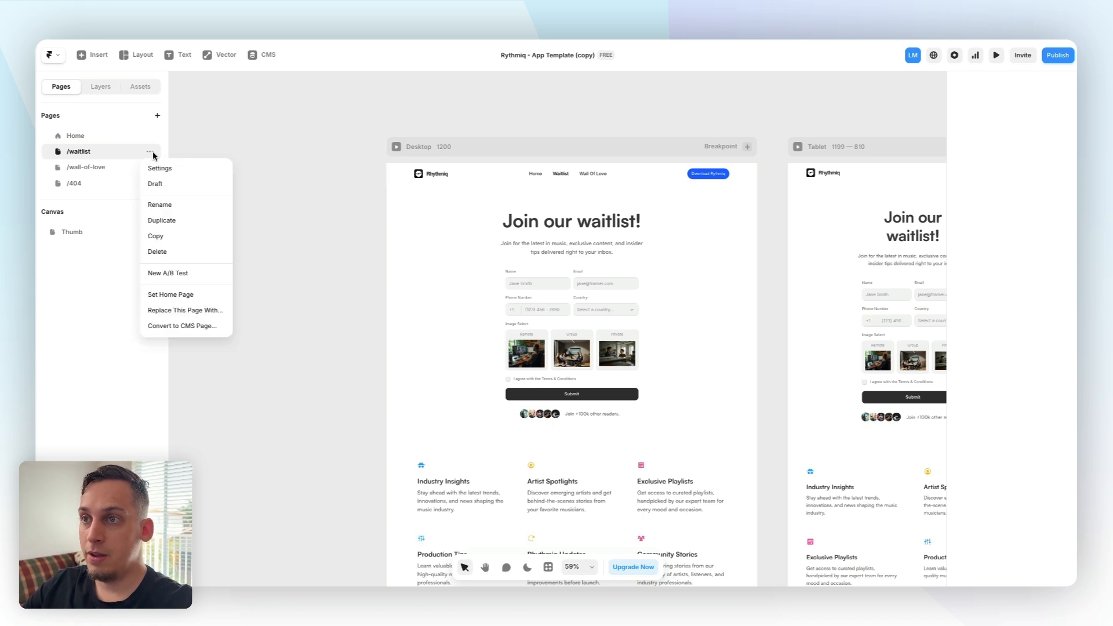
click(167, 216)
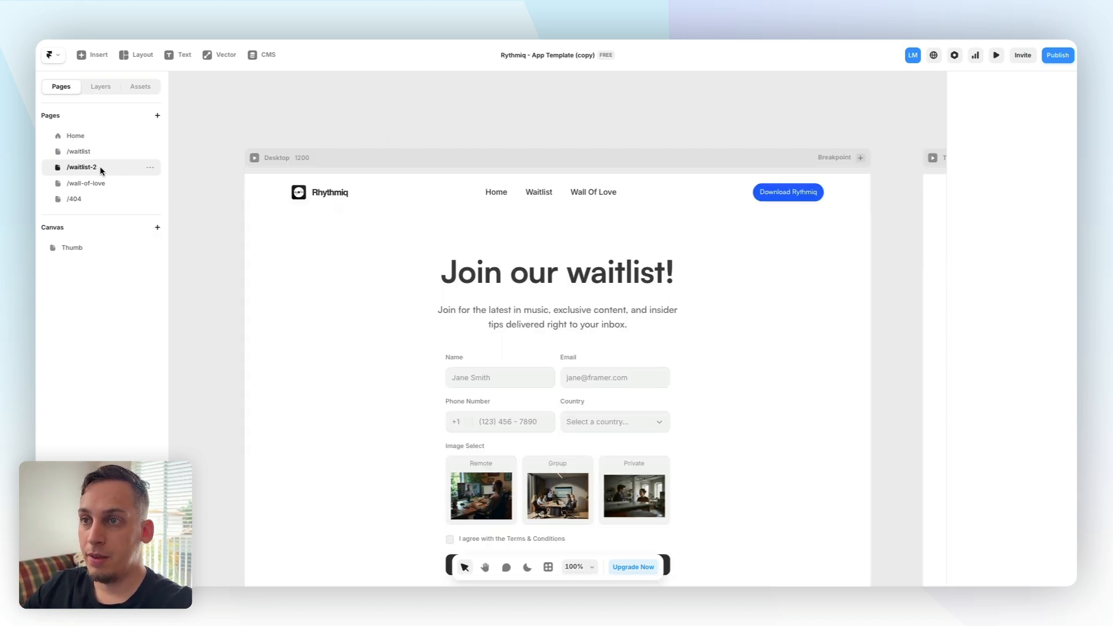
double_click(92, 168)
text(than)
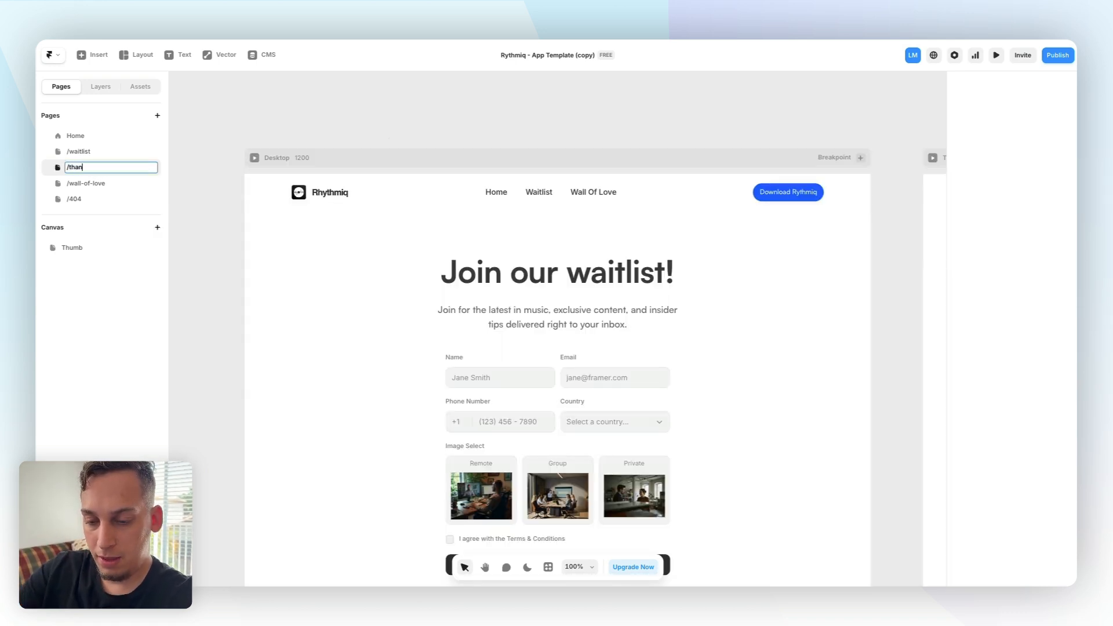
text(k-you)
key(Return)
click(150, 174)
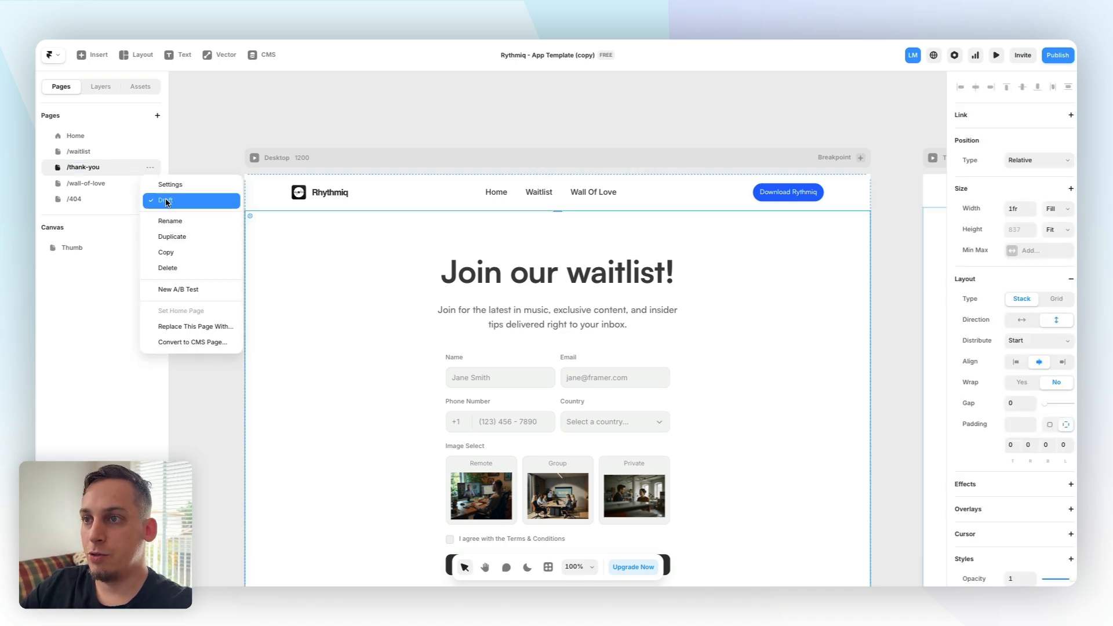
click(214, 197)
Change the thank-you page heading to "Thank you for joining the waitlist!"
click(555, 279)
double_click(555, 278)
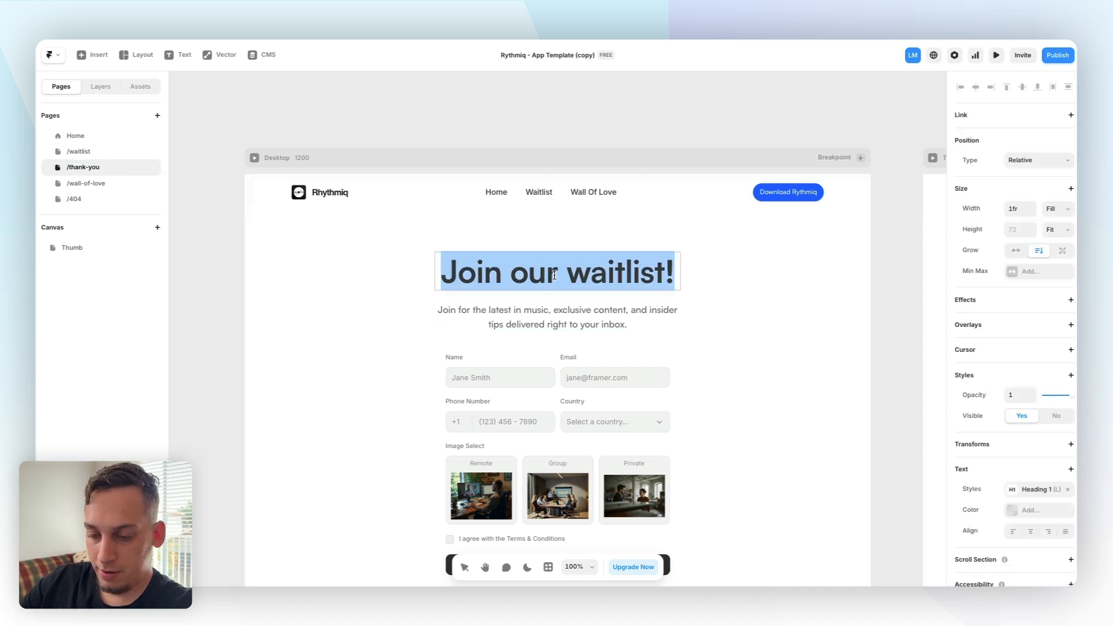
text(Thank you )
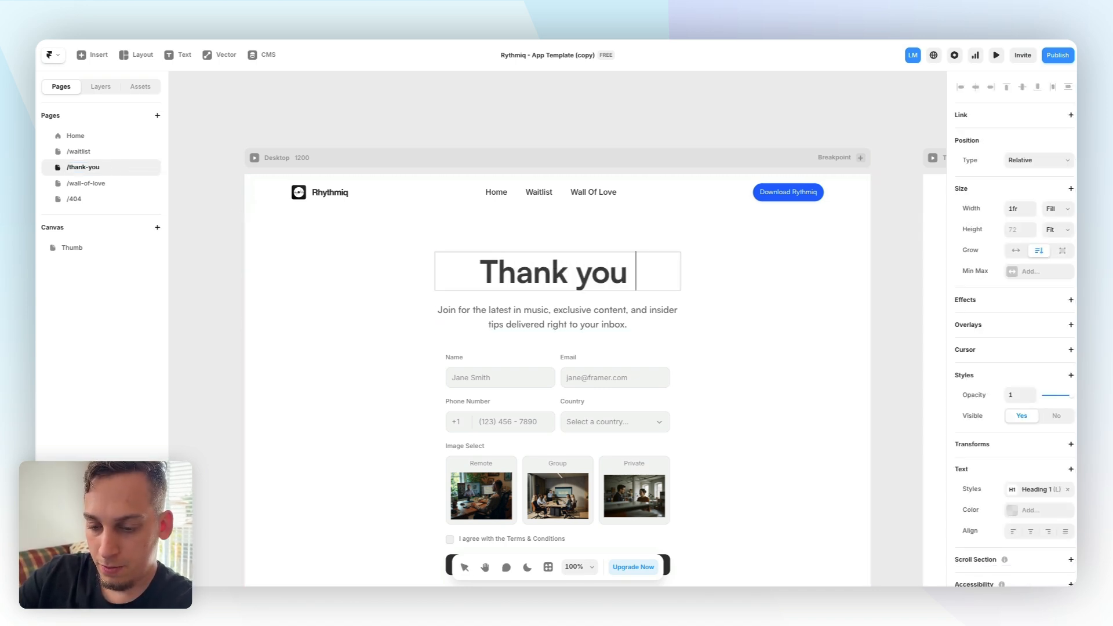
text(for joining the waitlist!)
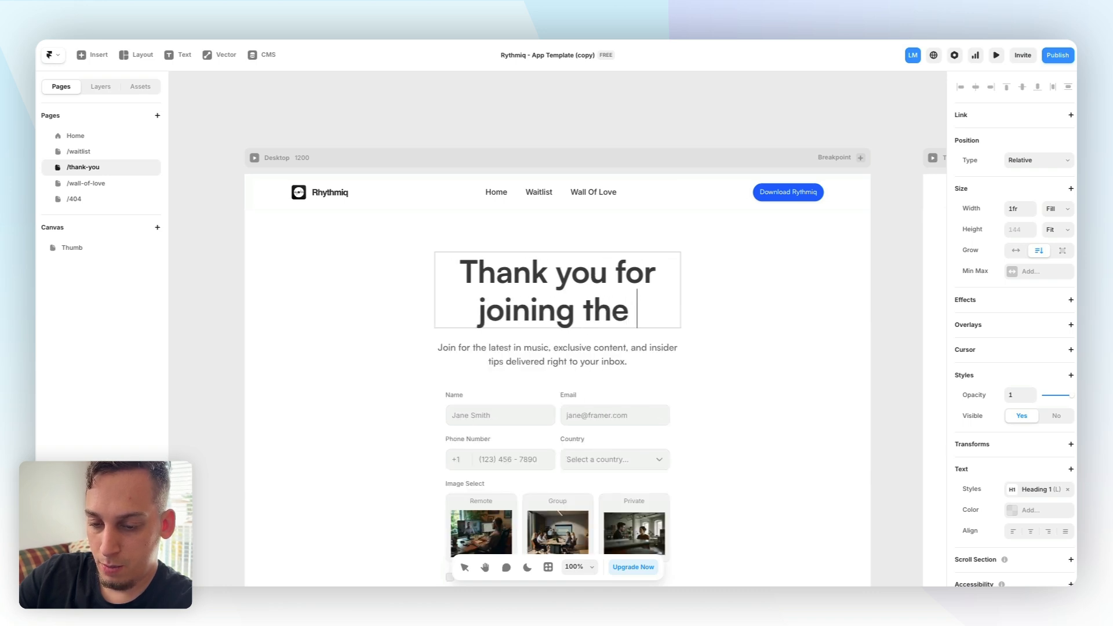
Replace the subheading with "You will be getting an e-mail from us very shortly."
click(511, 383)
double_click(514, 386)
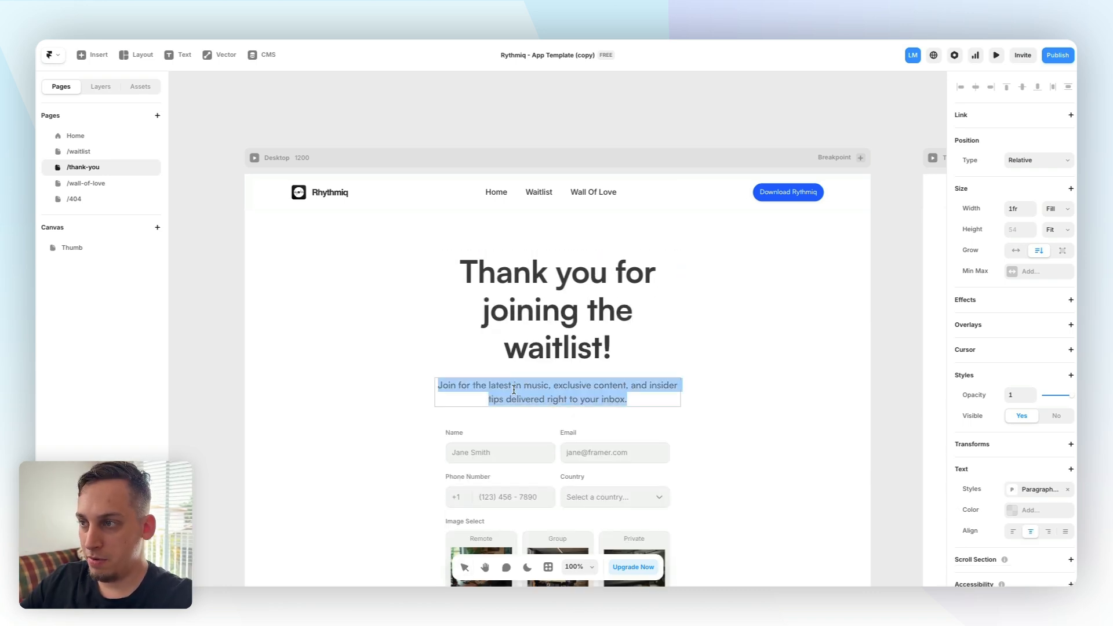
text(You will )
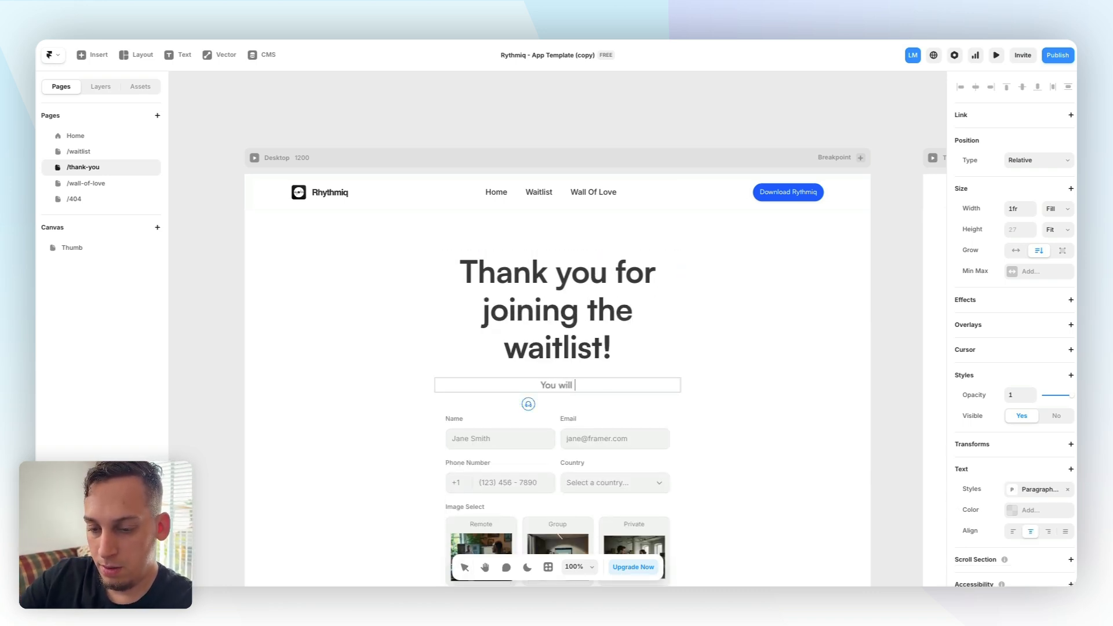
text(be getting an e)
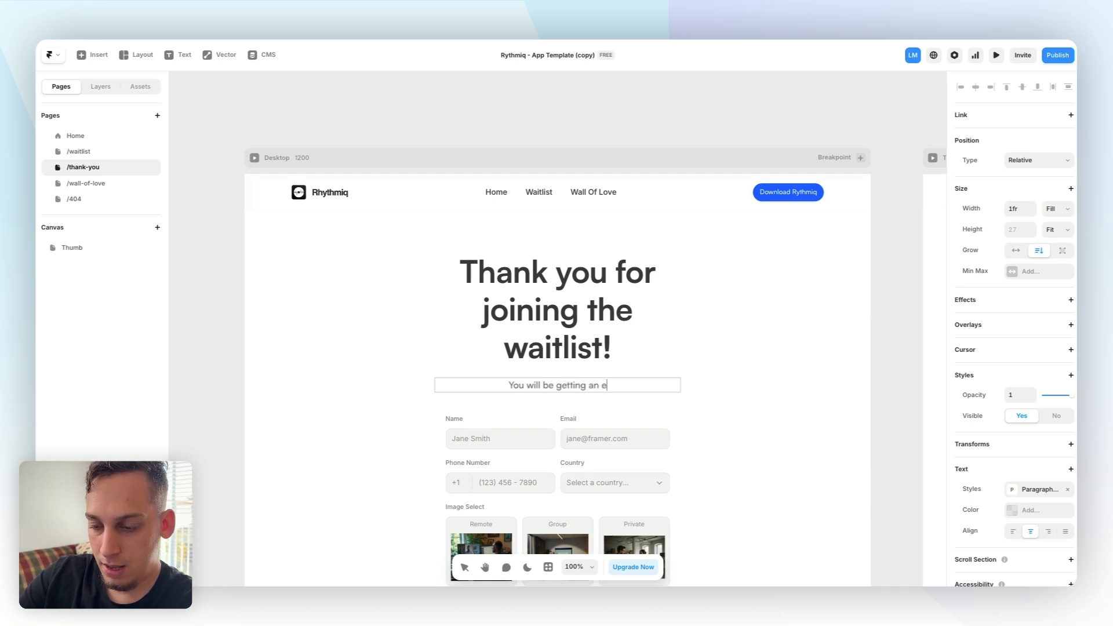
text(-mail from us very shortly.)
key(Escape)
Delete the stack containing the form from the thank-you page
click(546, 409)
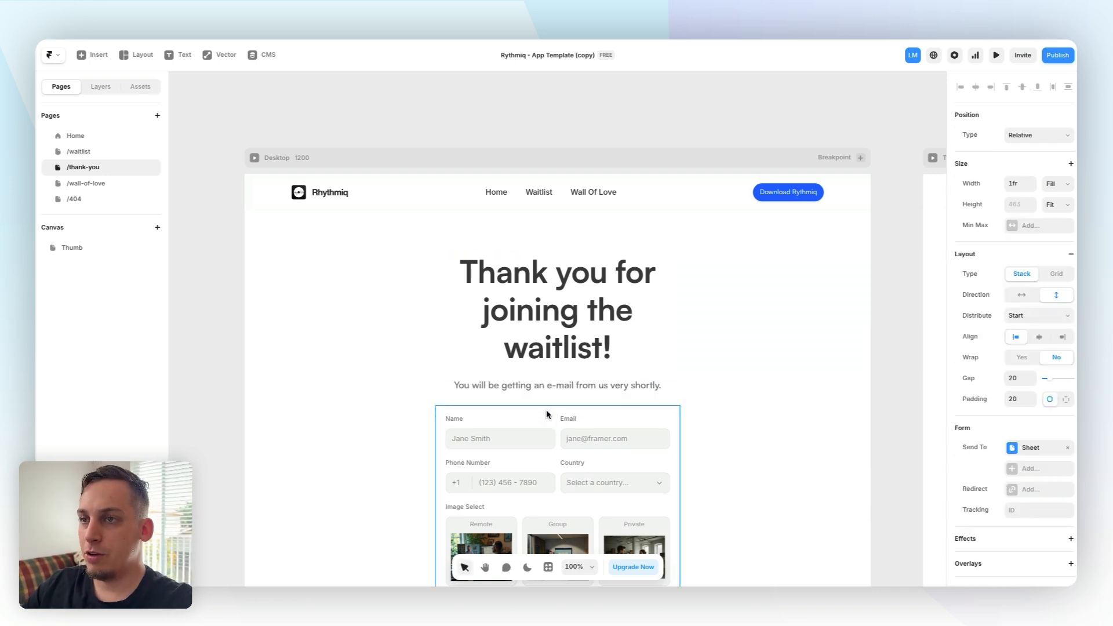
click(99, 88)
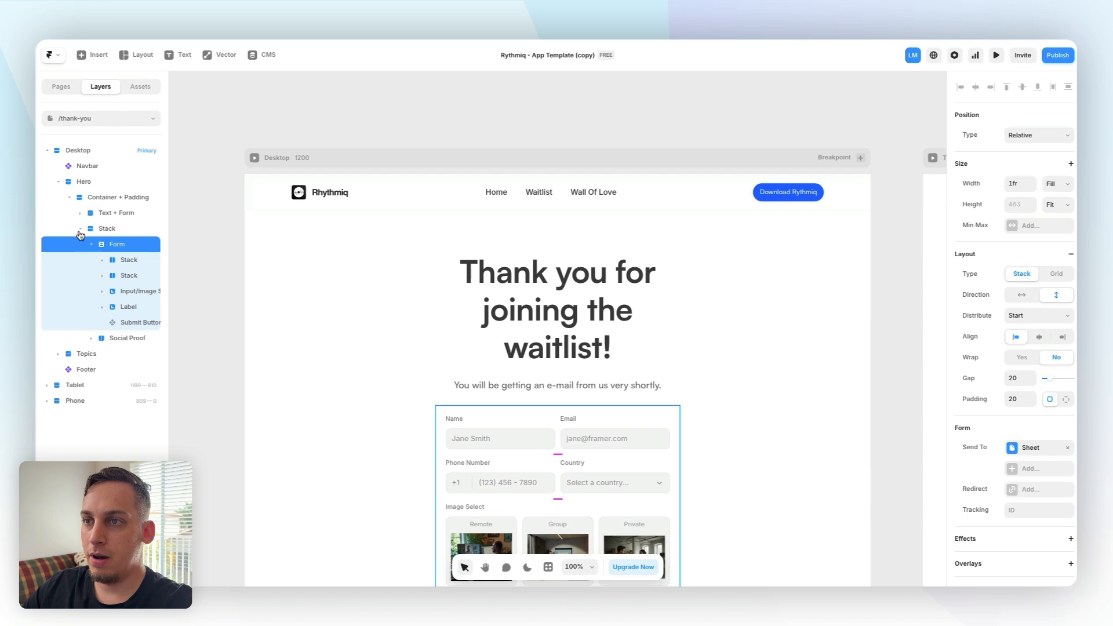
click(108, 230)
key(Delete)
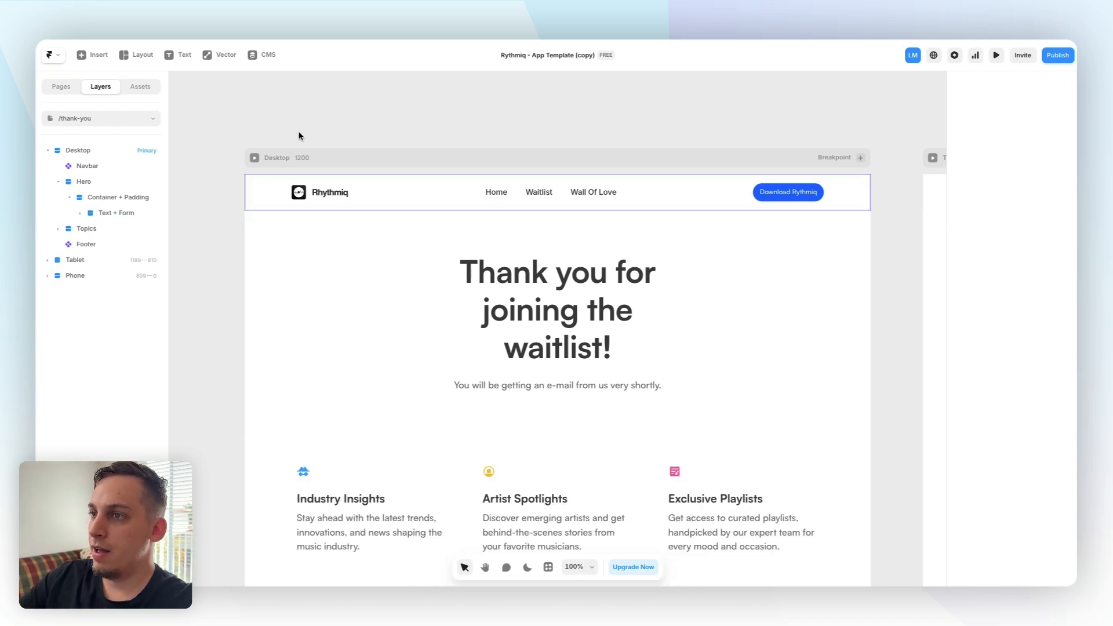
On the waitlist page, set the form's success redirect to link to the /thank-you page
click(56, 91)
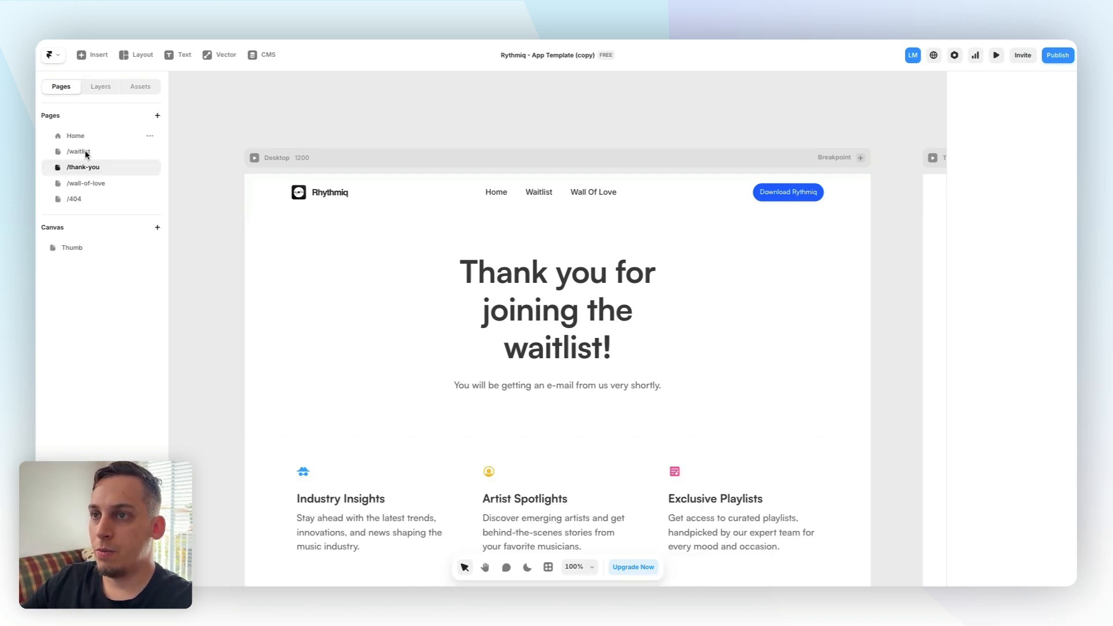
click(85, 152)
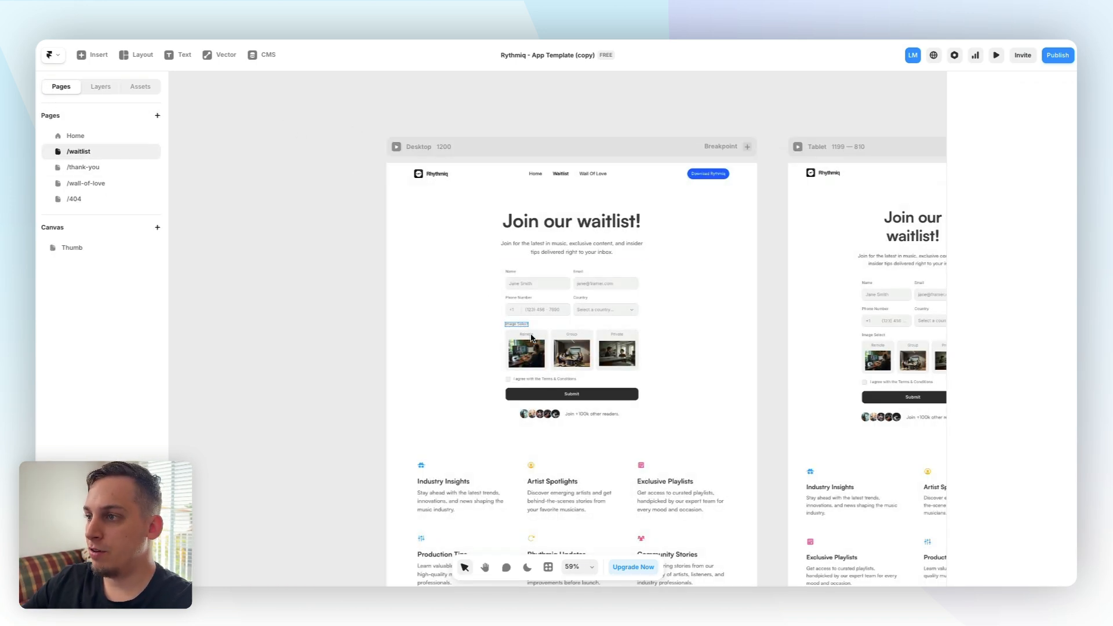
click(536, 395)
click(109, 88)
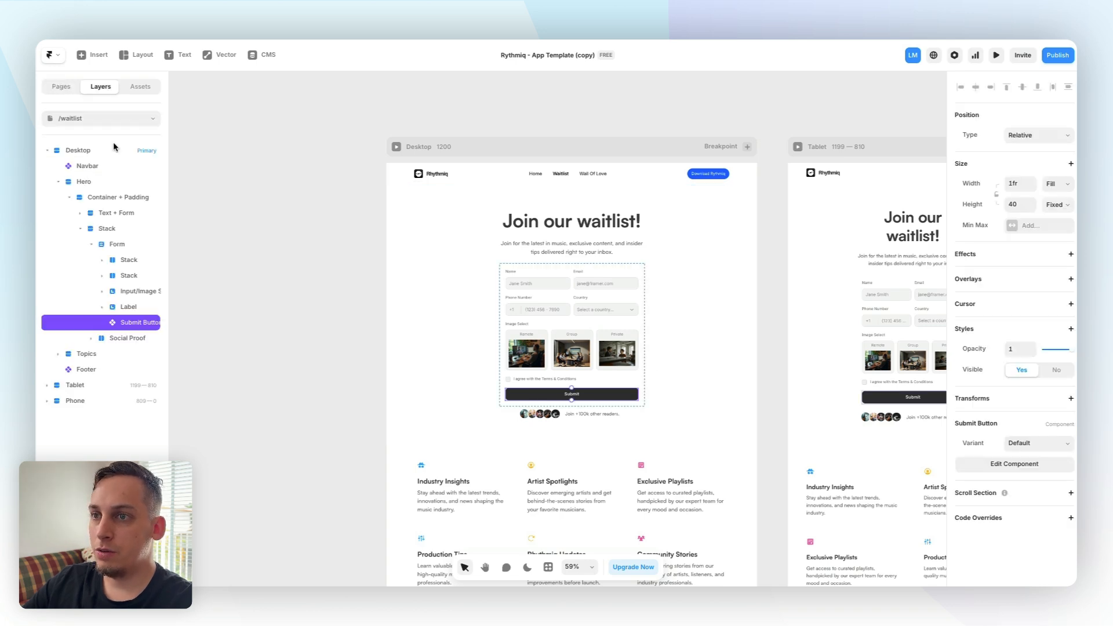
click(113, 245)
click(91, 244)
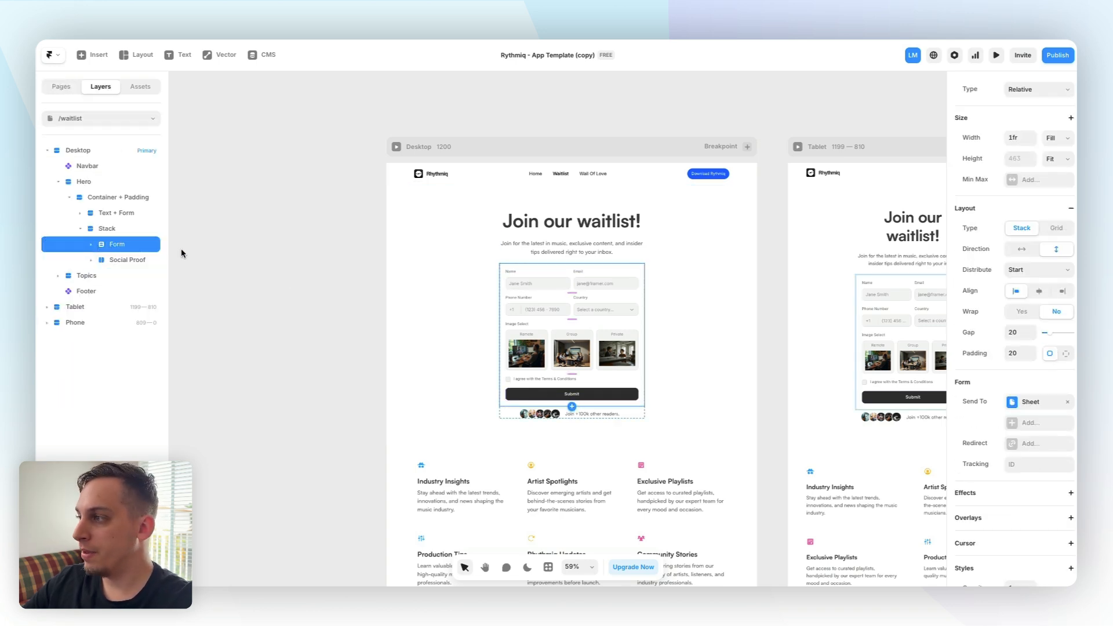
click(1016, 445)
click(911, 469)
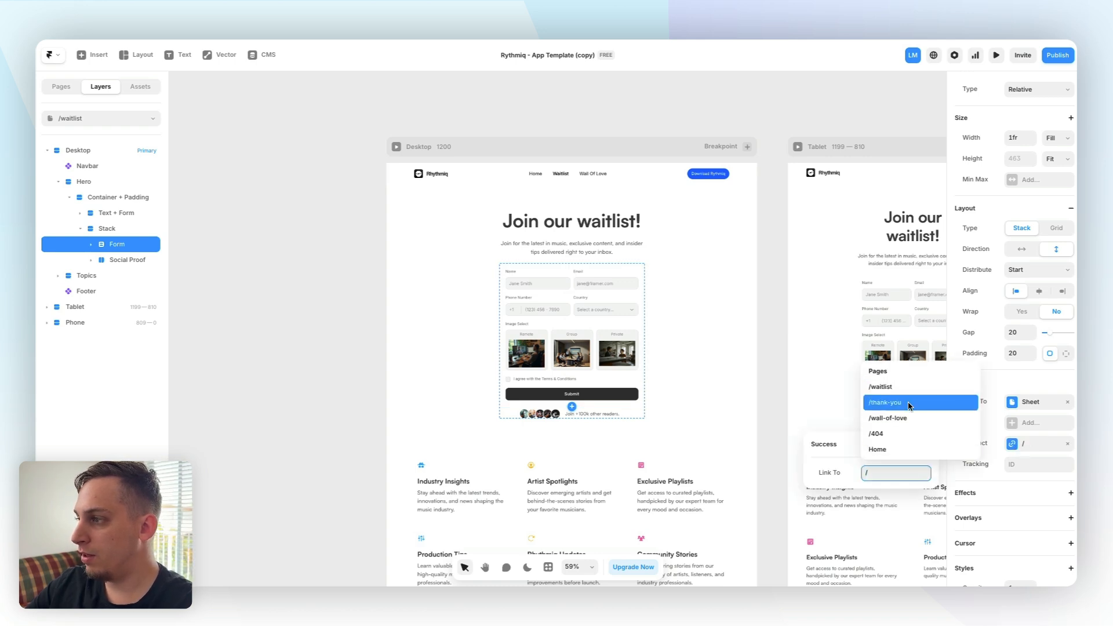
click(905, 406)
click(372, 207)
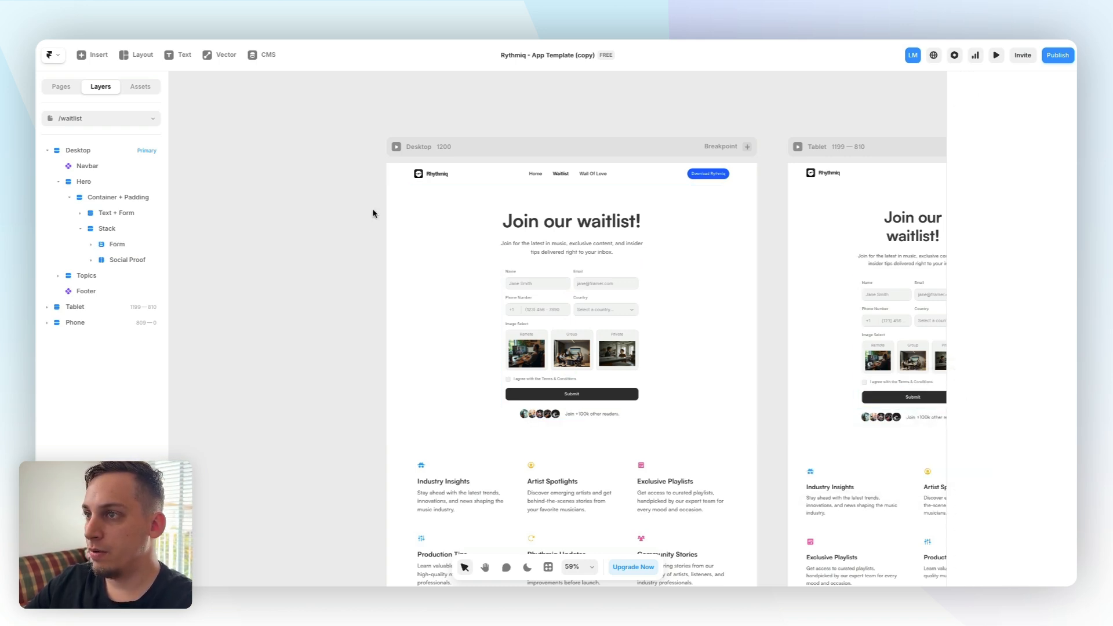
Preview the waitlist page and submit the form to test the redirect
click(396, 148)
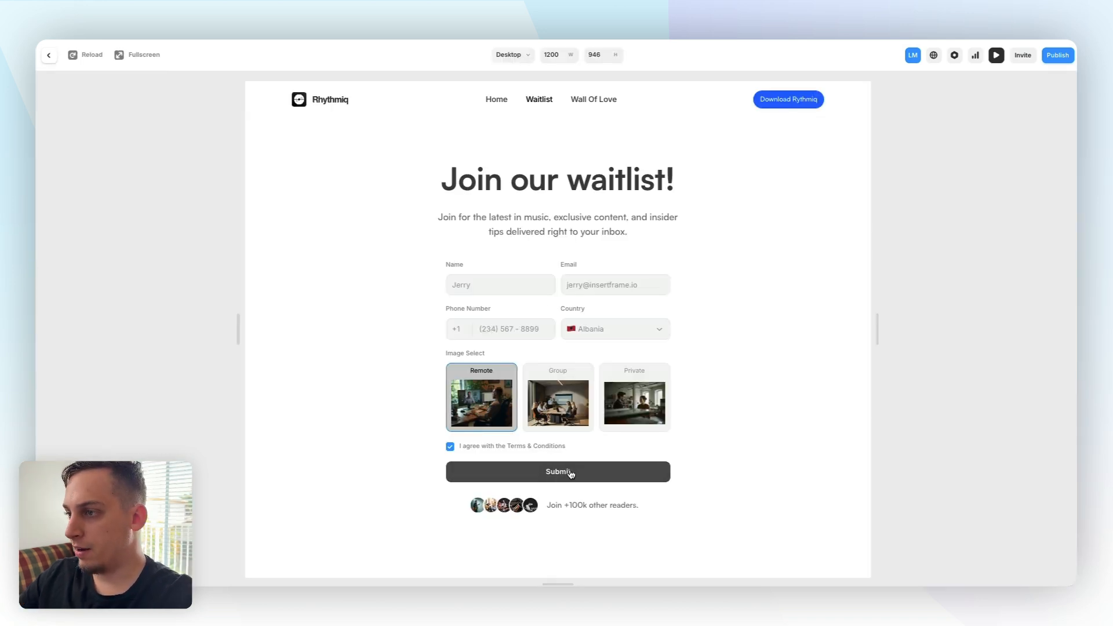
click(571, 472)
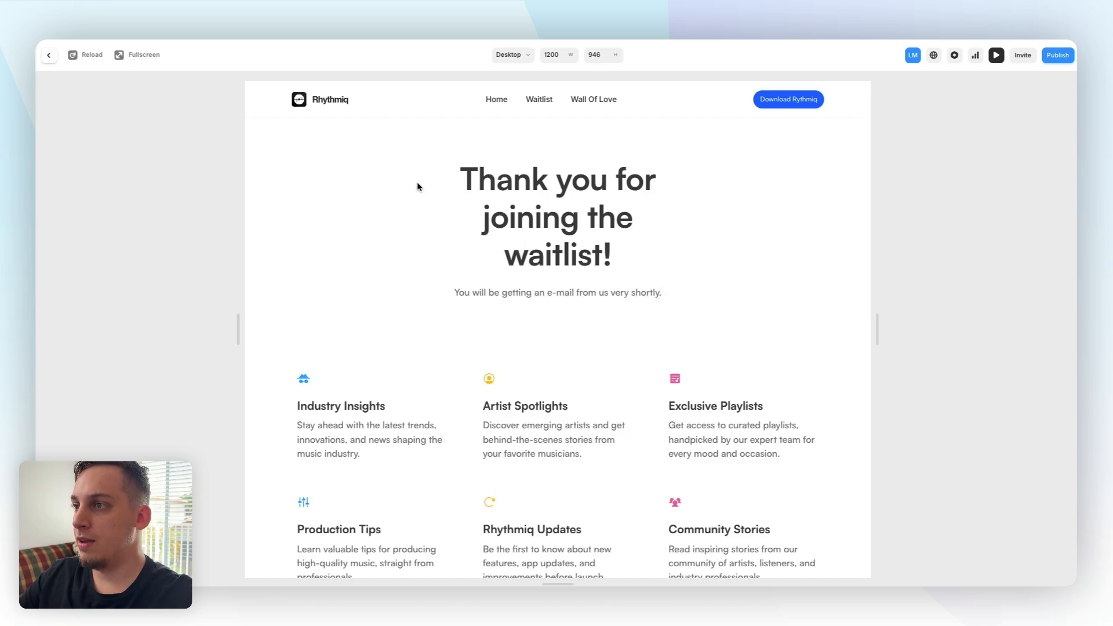
key(Escape)
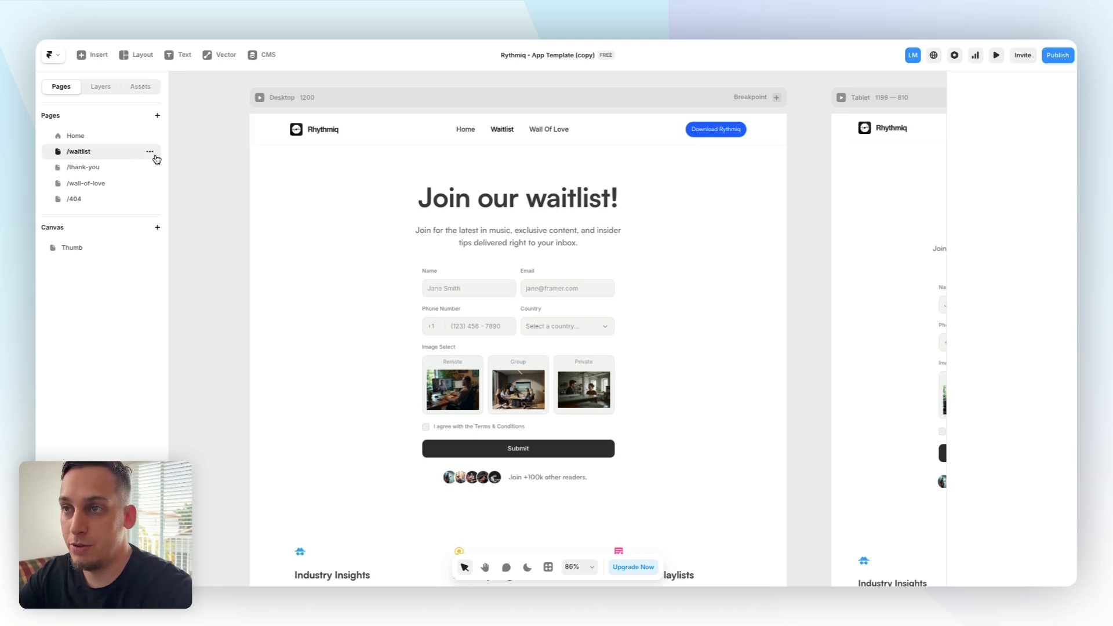
Duplicate the waitlist page and rename the copy to web-design-course
click(152, 153)
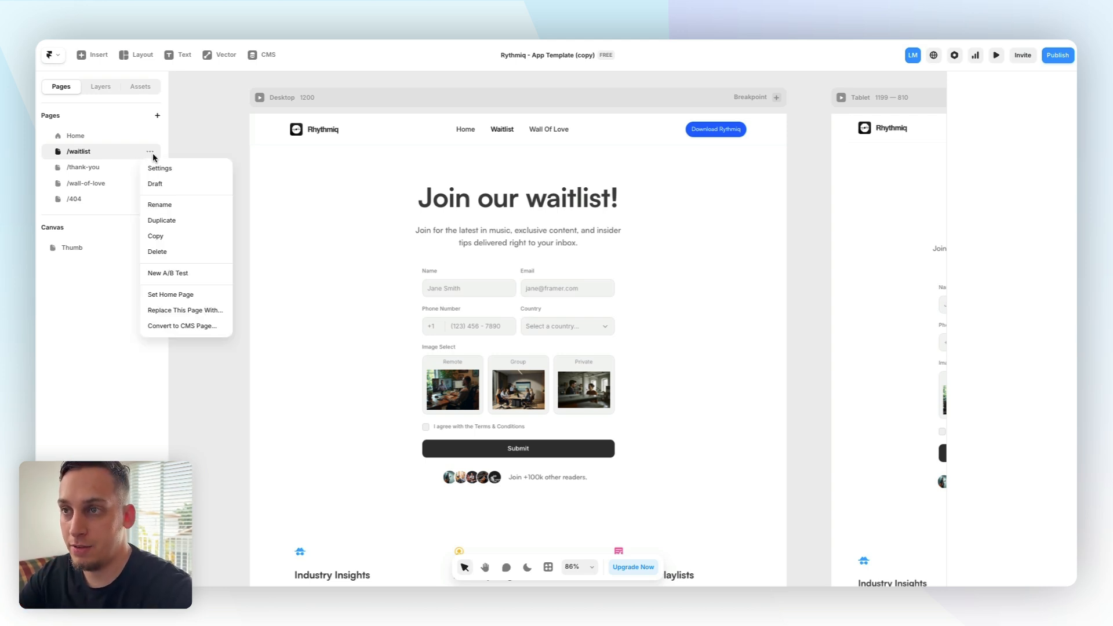
click(170, 220)
double_click(73, 169)
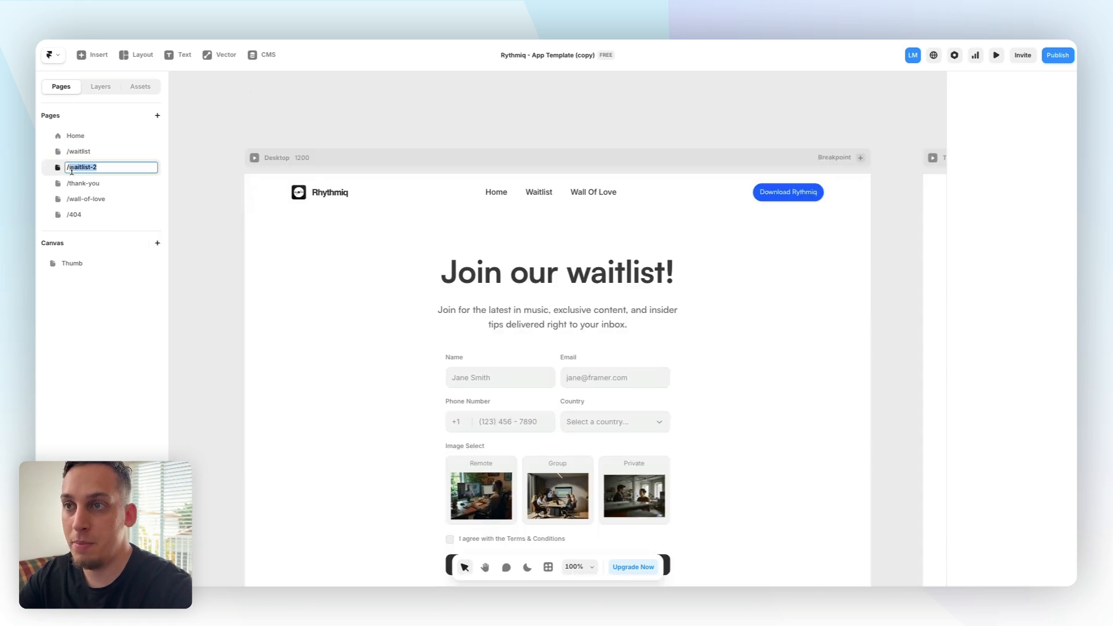
text(web-design-course)
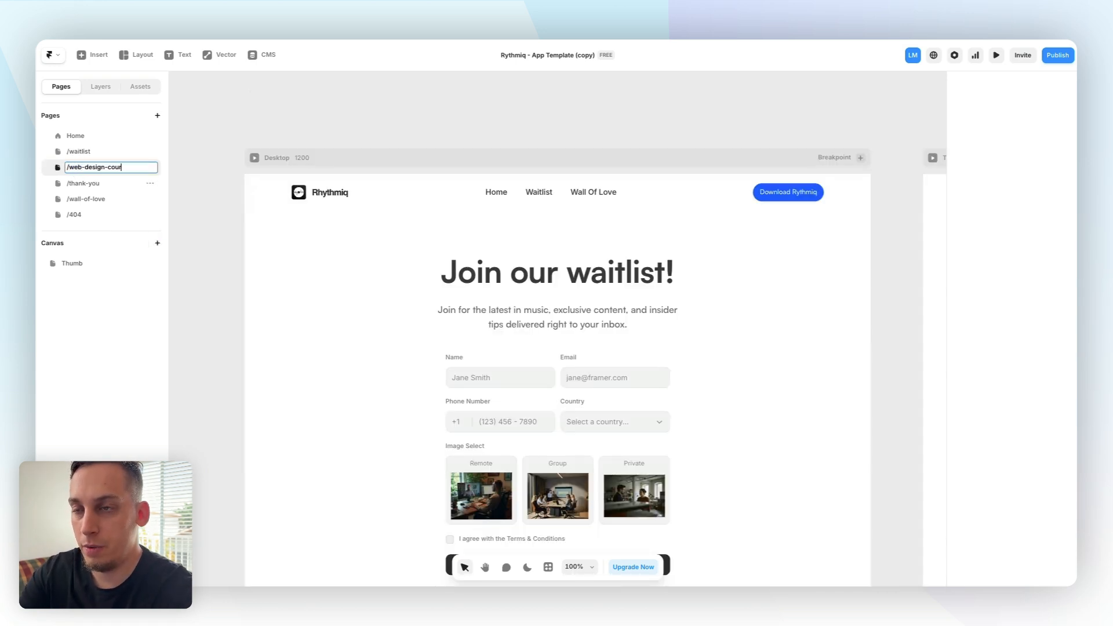
key(Return)
Change the new page's heading to "Join our waitlist for the masterclass!"
double_click(472, 275)
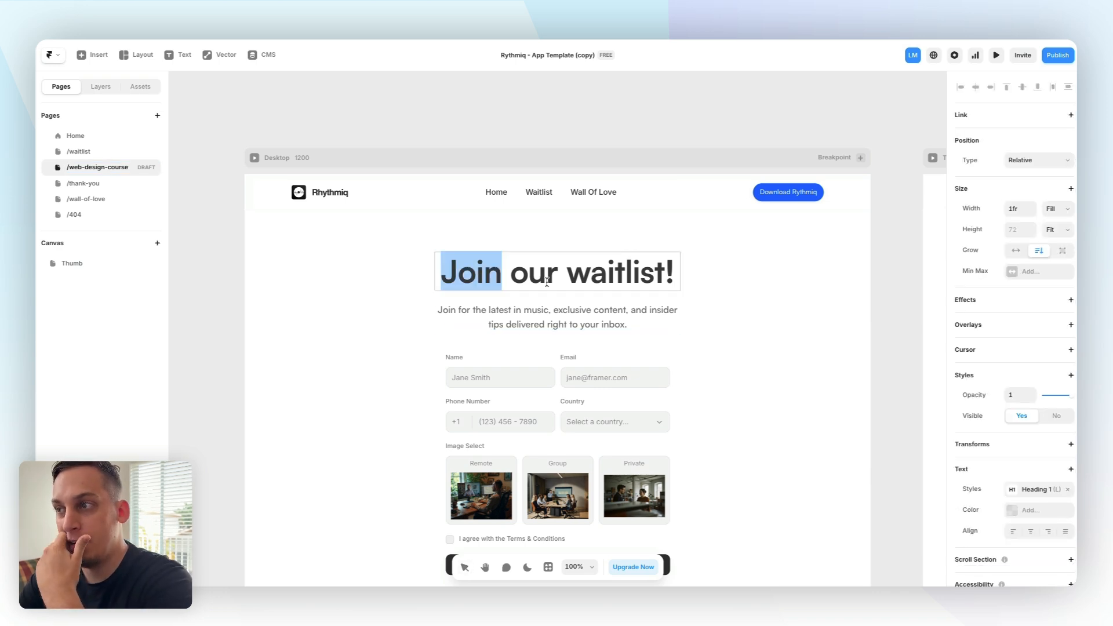
click(669, 277)
text(for the m)
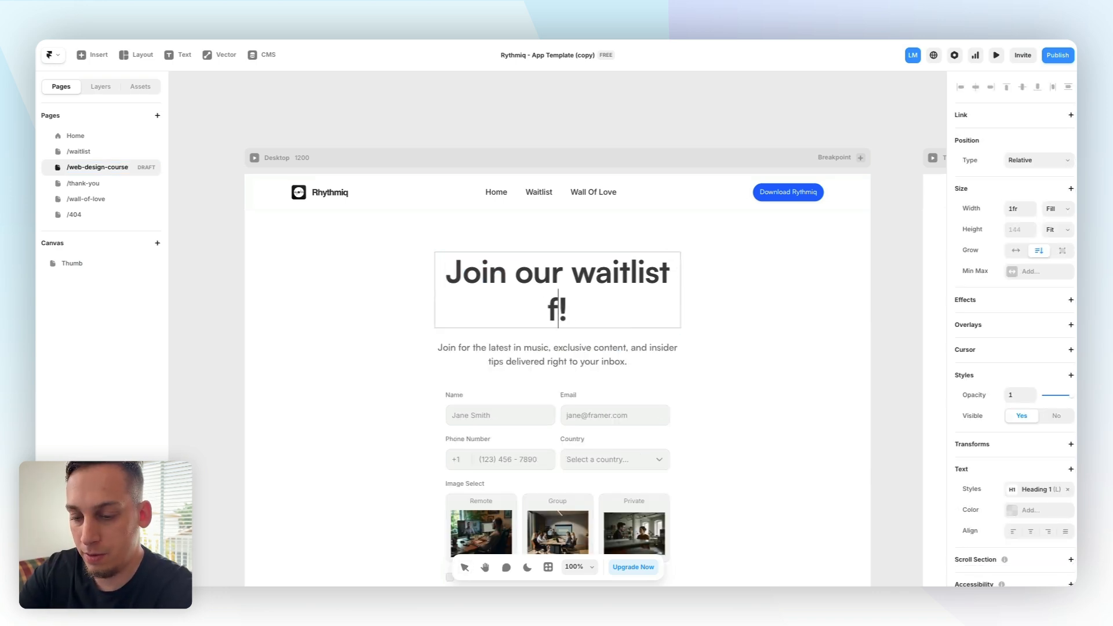
text(asterclass)
key(Escape)
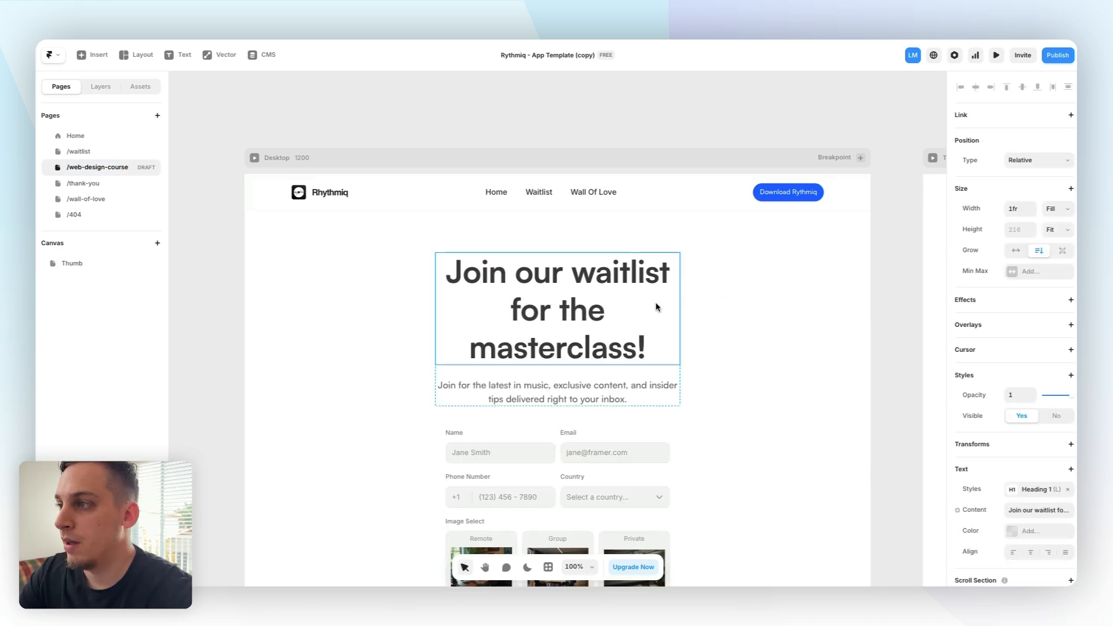
Open the FramerForms plugin's inputs and add a Dropdown input to the form below the phone number field
click(705, 325)
scroll(674, 339, down, 3)
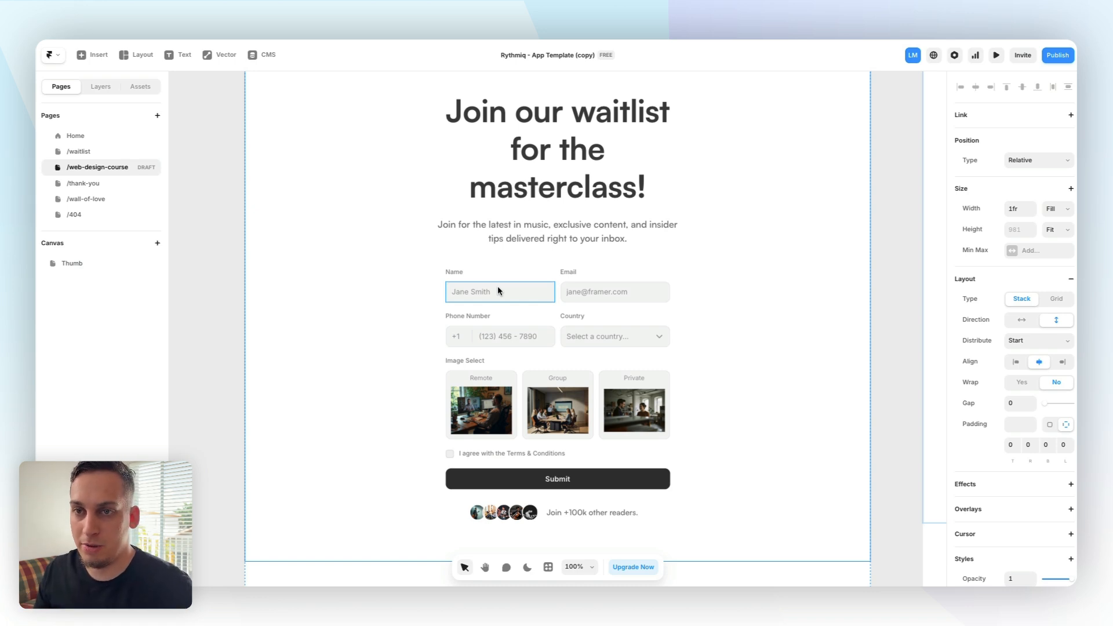
click(109, 150)
click(110, 168)
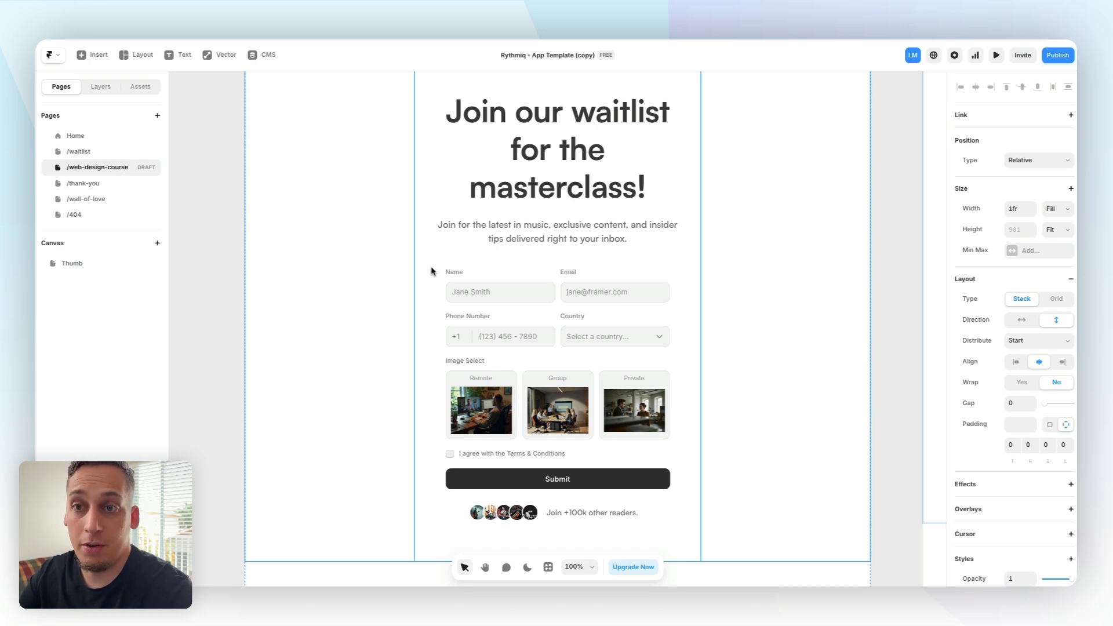
click(460, 360)
key(super+k)
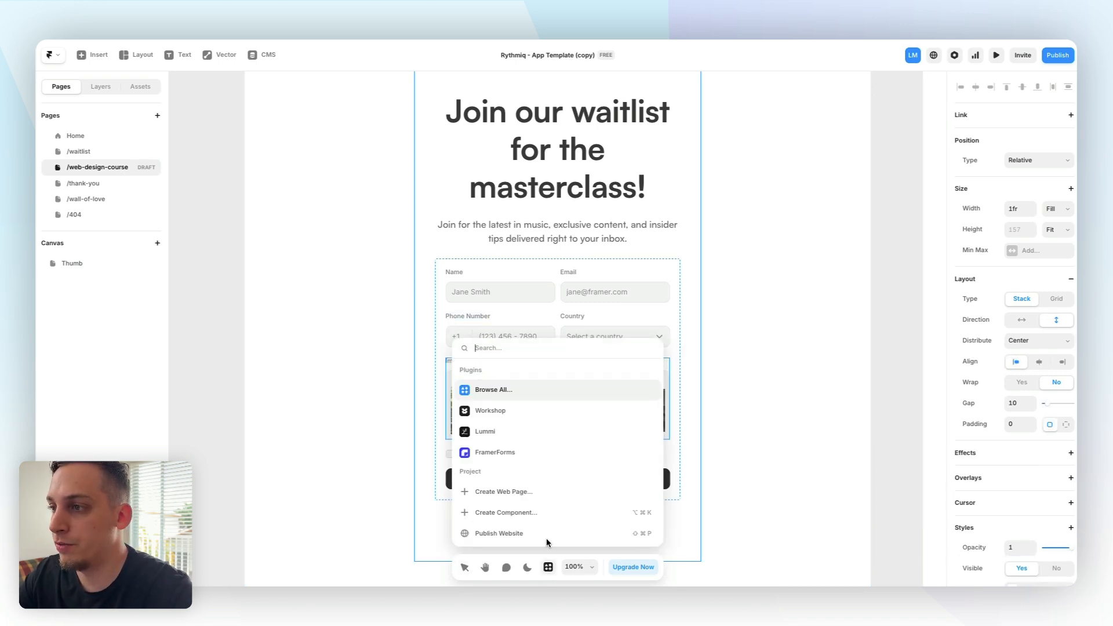
click(494, 453)
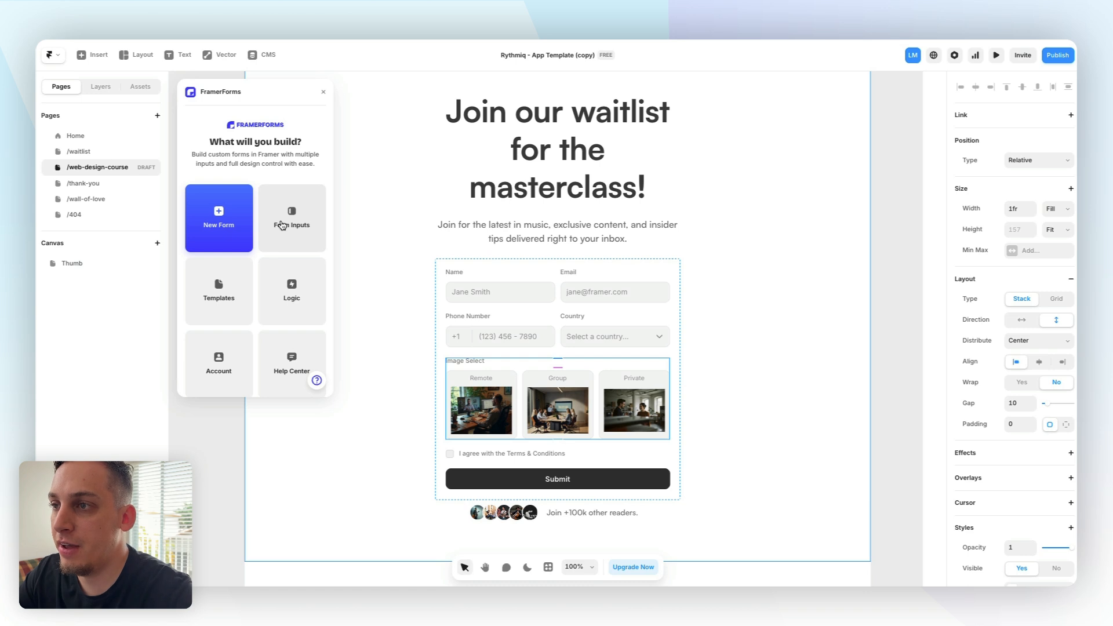
click(302, 235)
scroll(318, 257, down, 3)
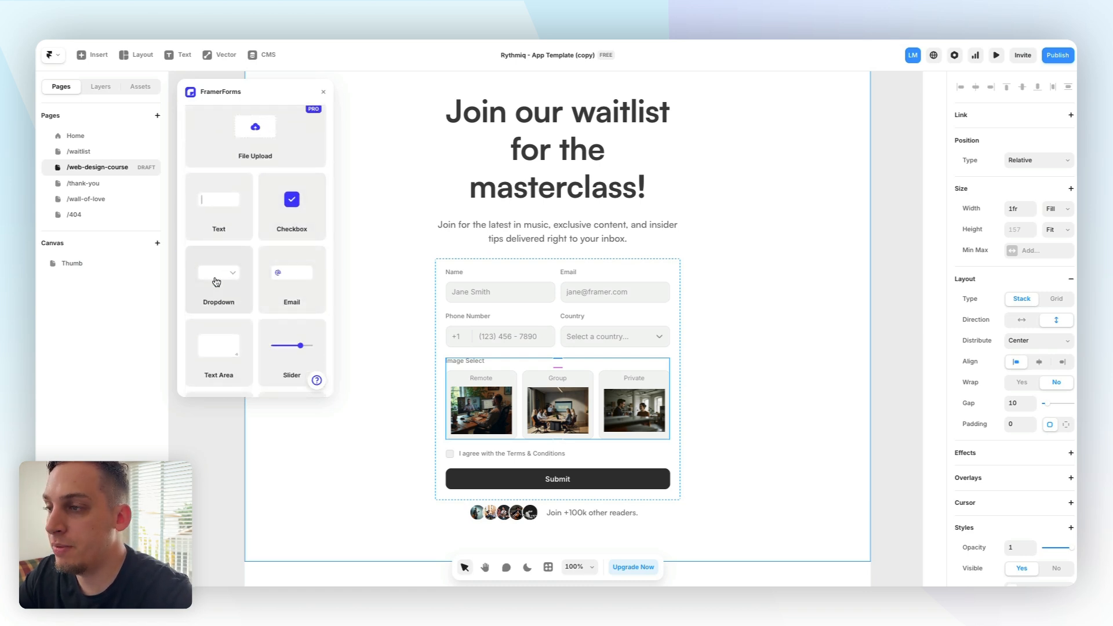
drag(216, 281, 519, 346)
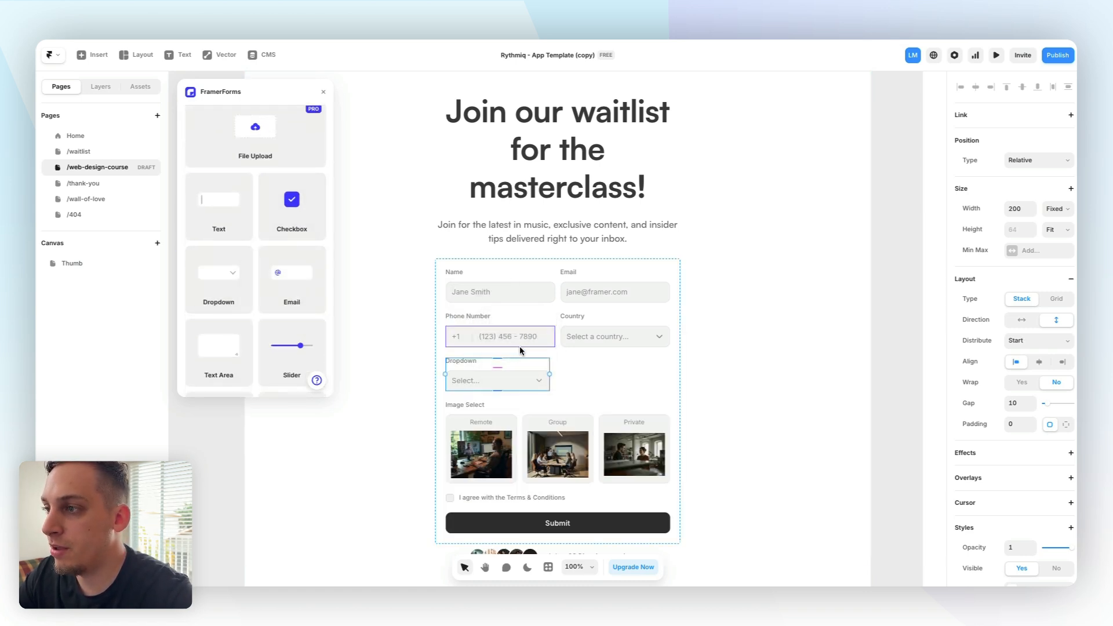
Stretch the new dropdown to the full form width and rename its label to "Additional Courses you might be interested in:"
click(1058, 209)
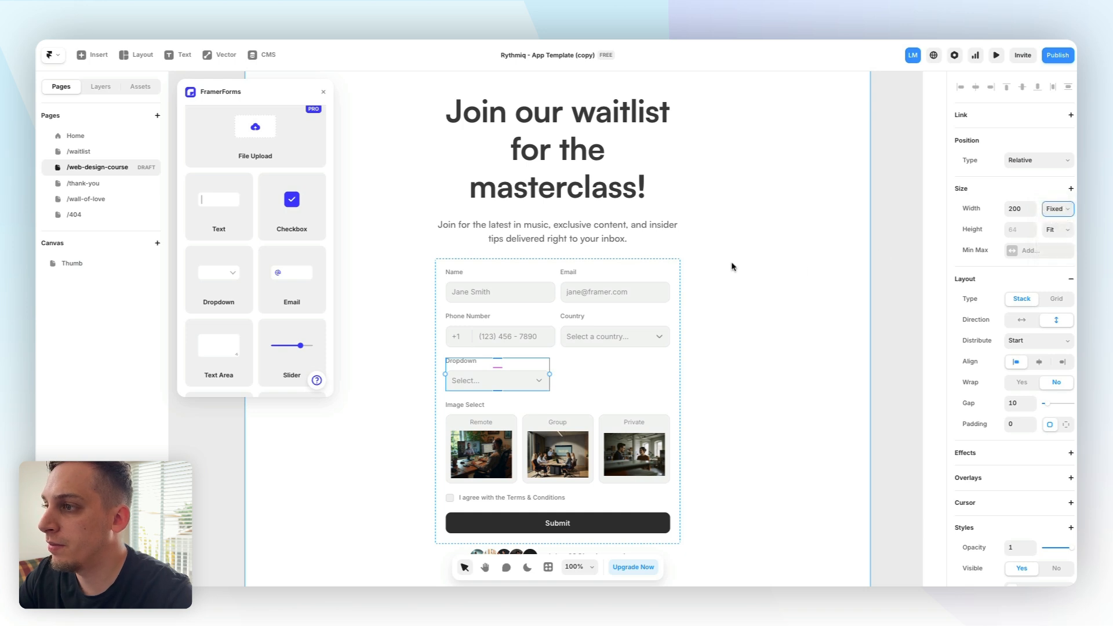
click(453, 360)
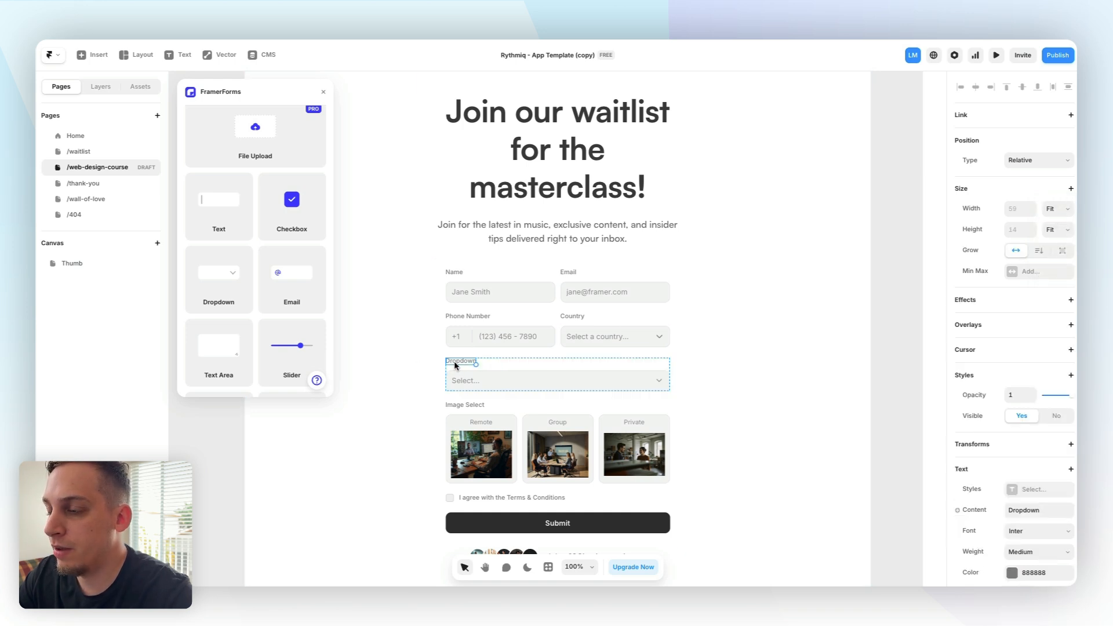
double_click(463, 360)
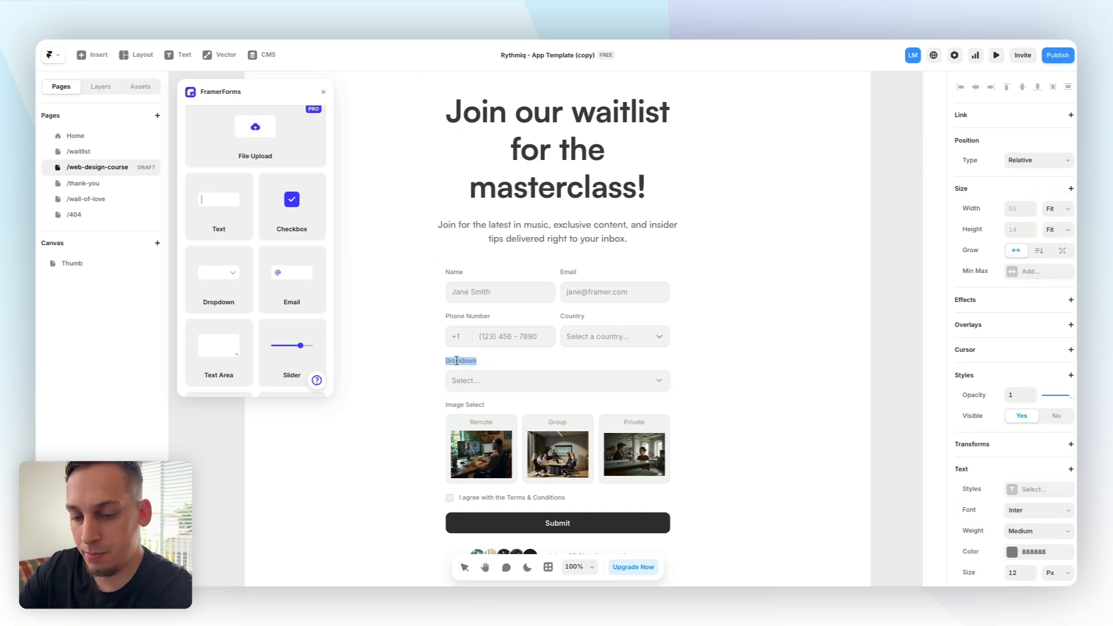
text(Additional)
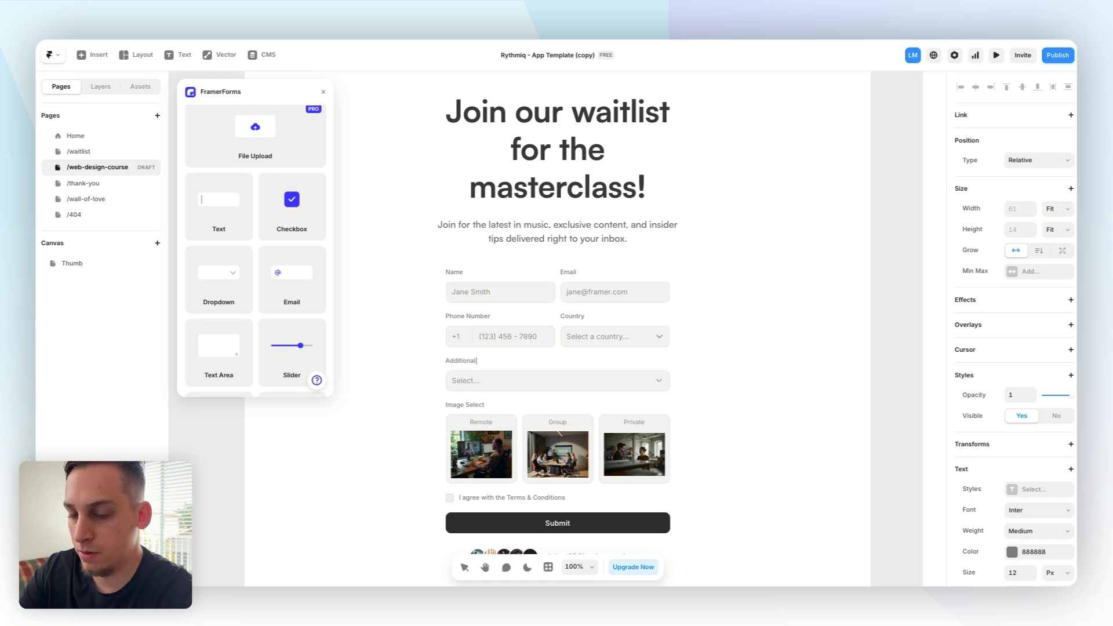
text( Cours)
text(e)
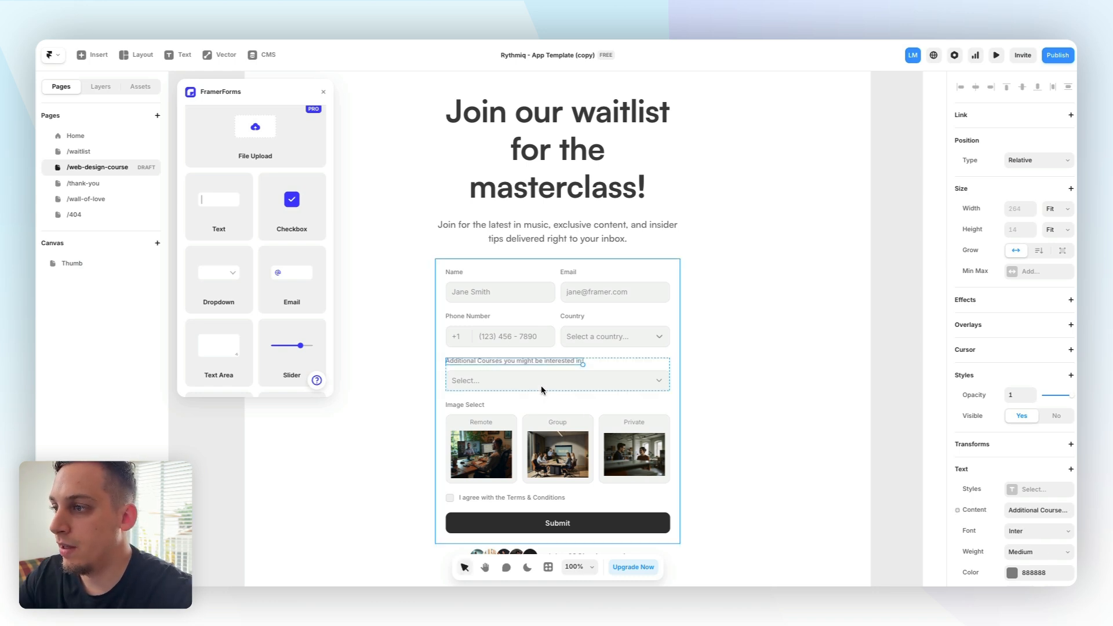
Rename the dropdown's three options to Coding, Vibe Coding and Graphic Design
click(543, 384)
click(1036, 319)
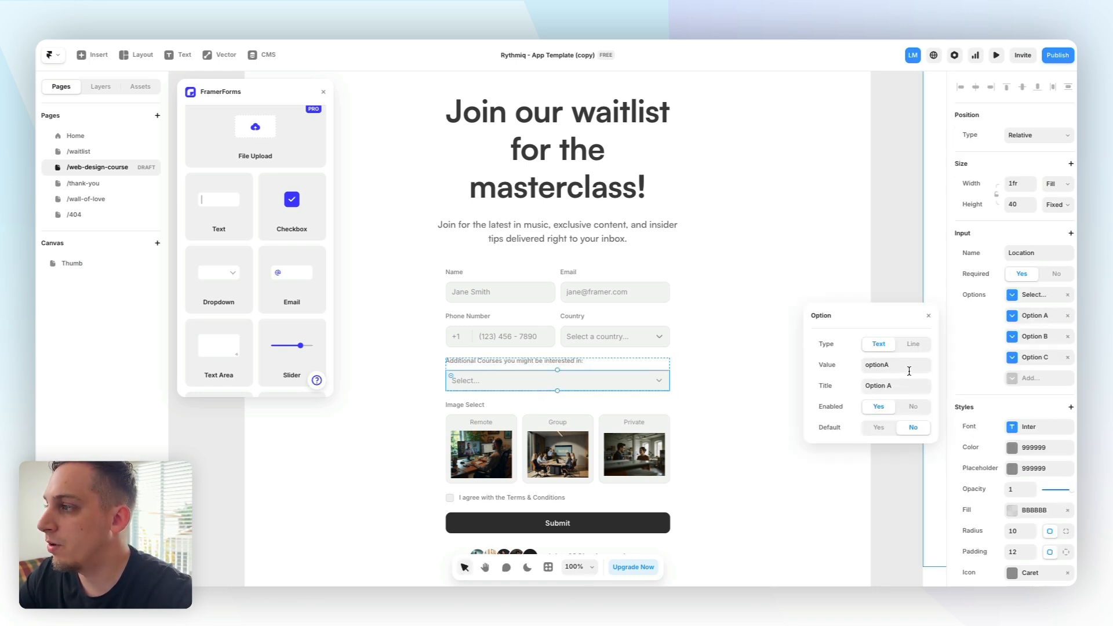
click(901, 385)
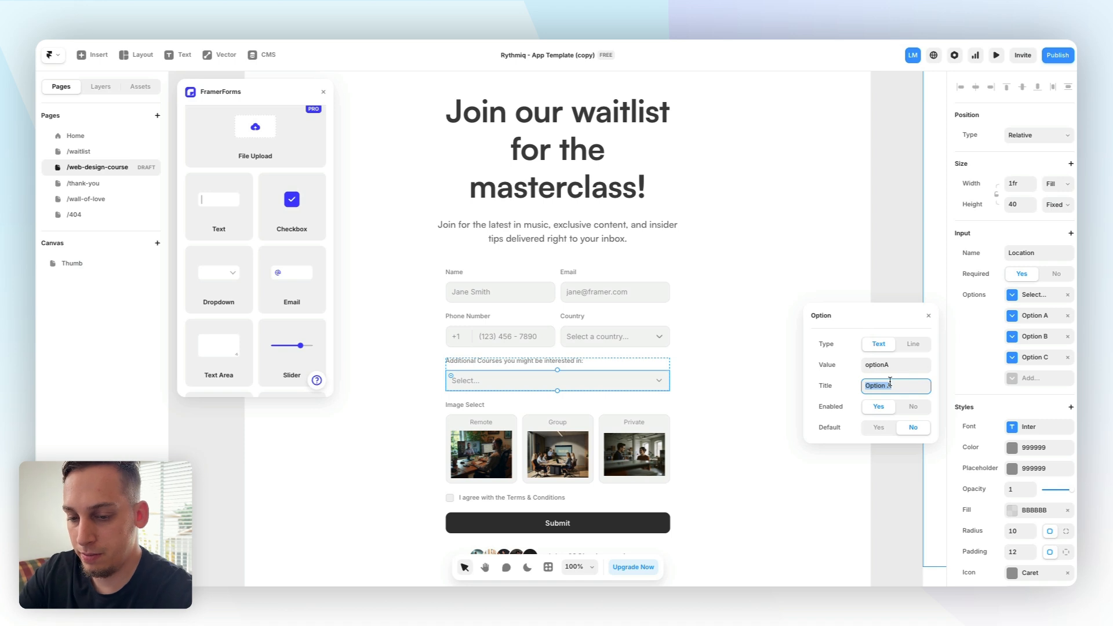
text(Coding)
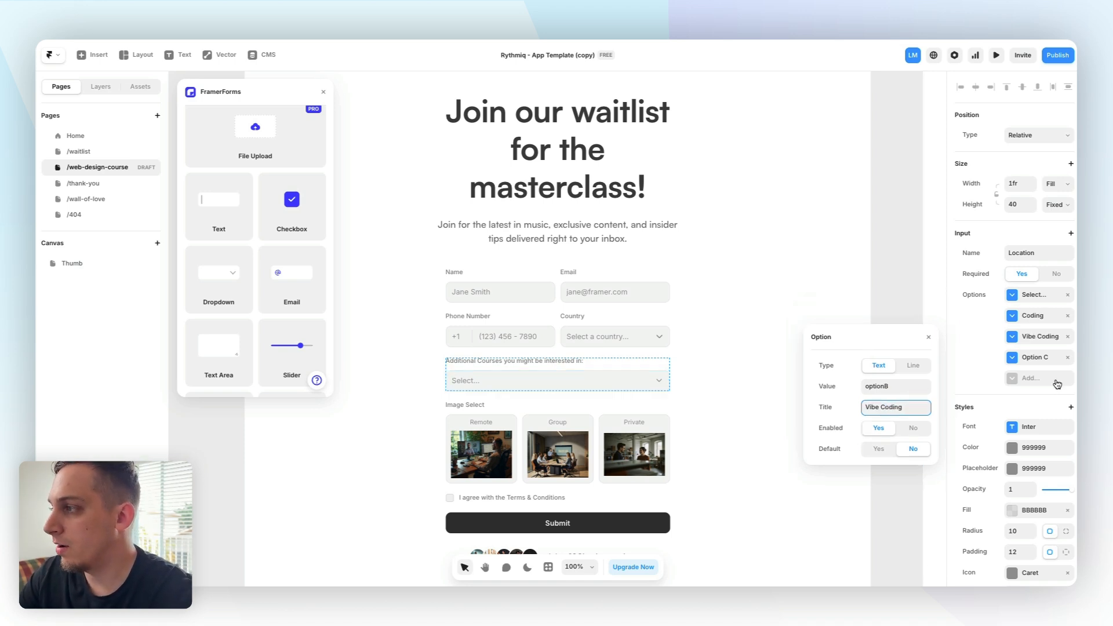
click(1034, 359)
click(894, 430)
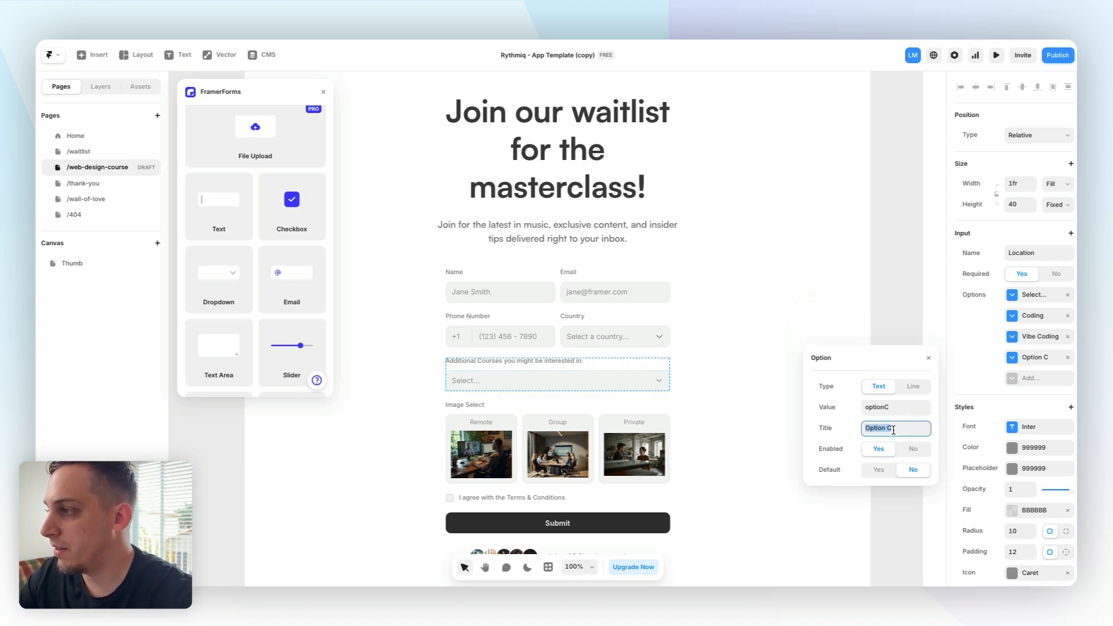
text(Grap)
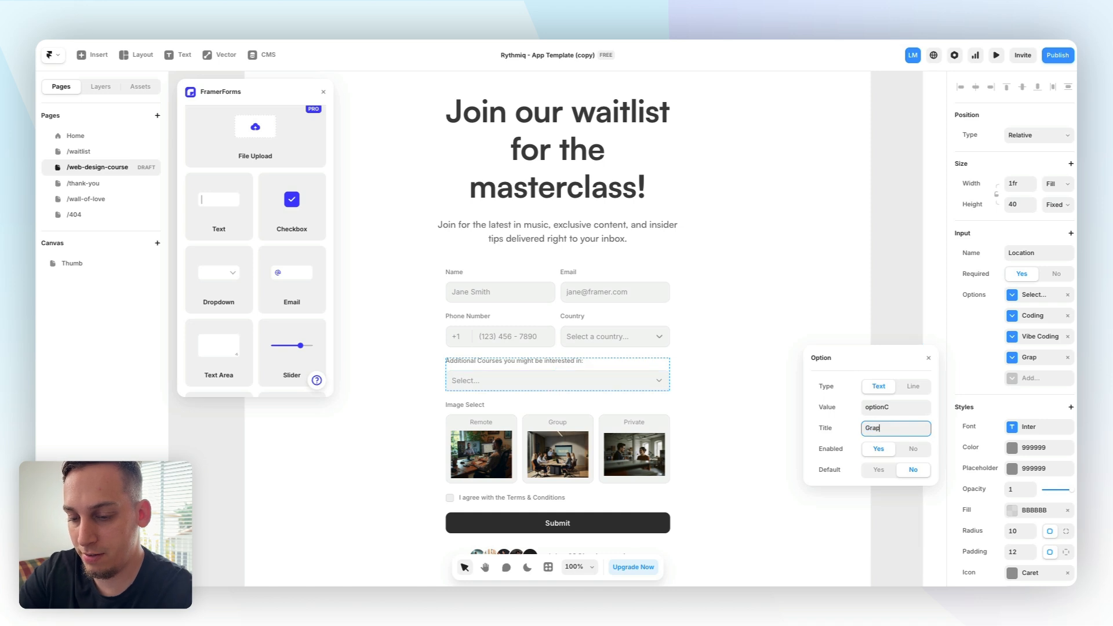
text(hic Design)
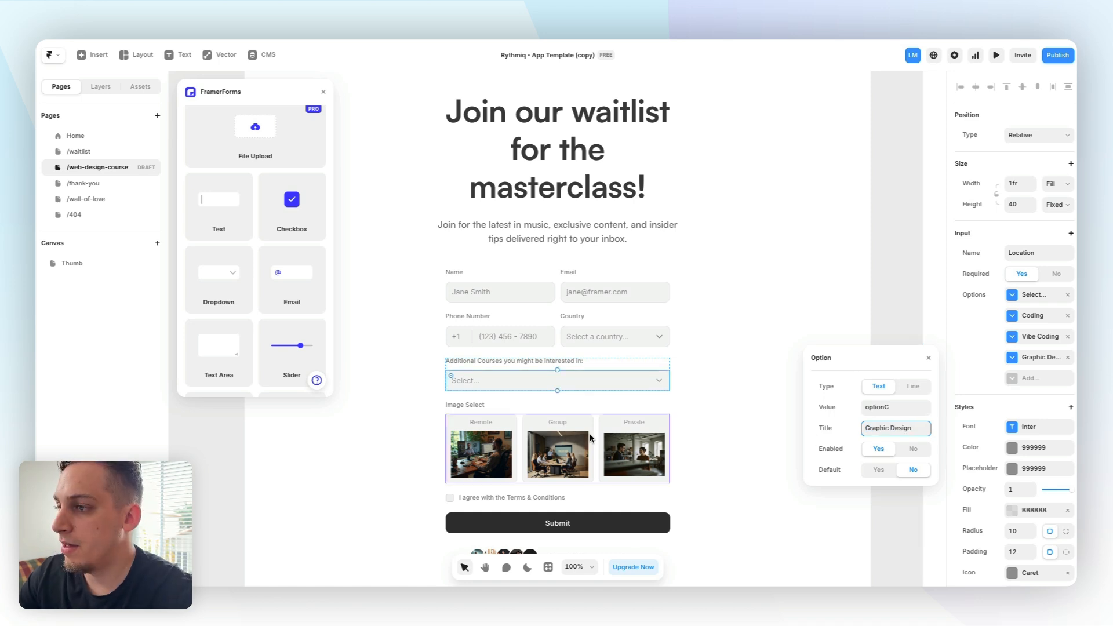
Delete the Image Select input from the masterclass form
click(575, 433)
click(527, 410)
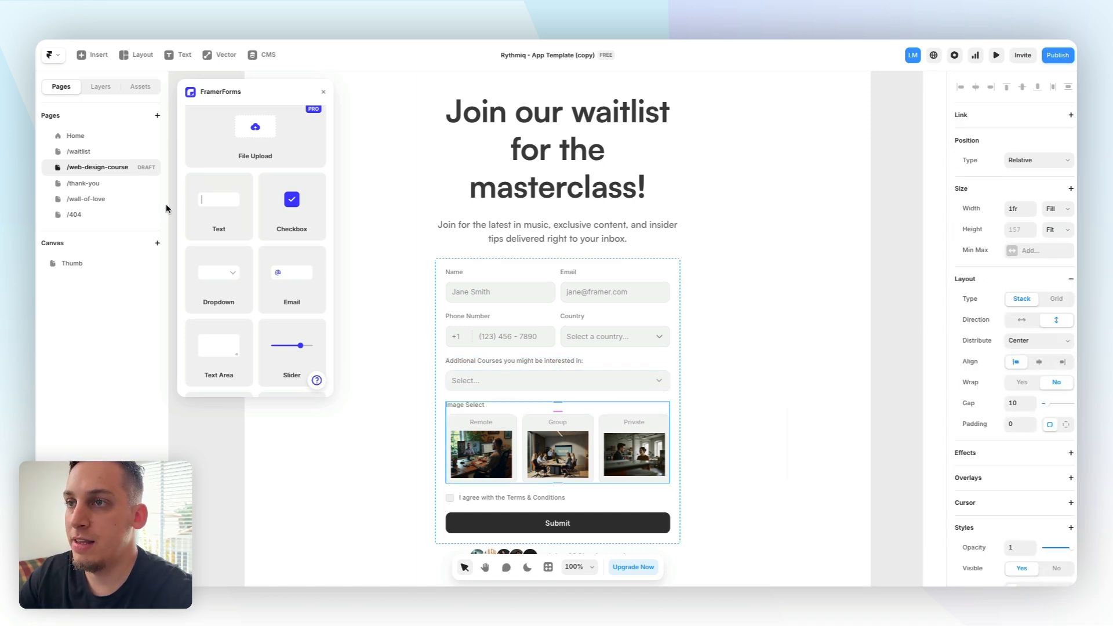
click(103, 88)
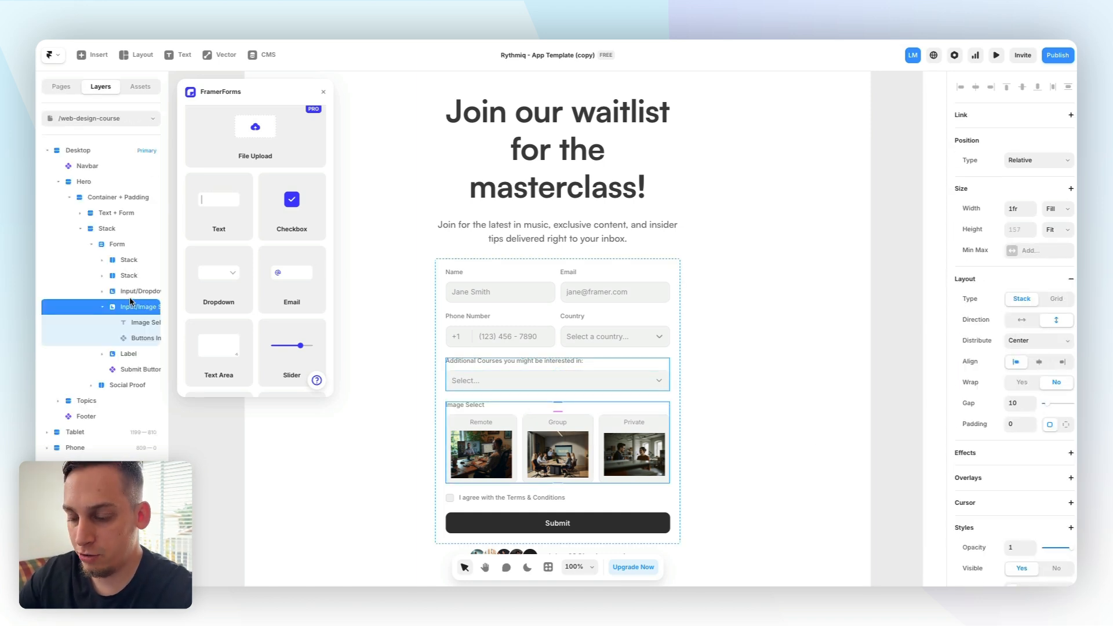
key(Delete)
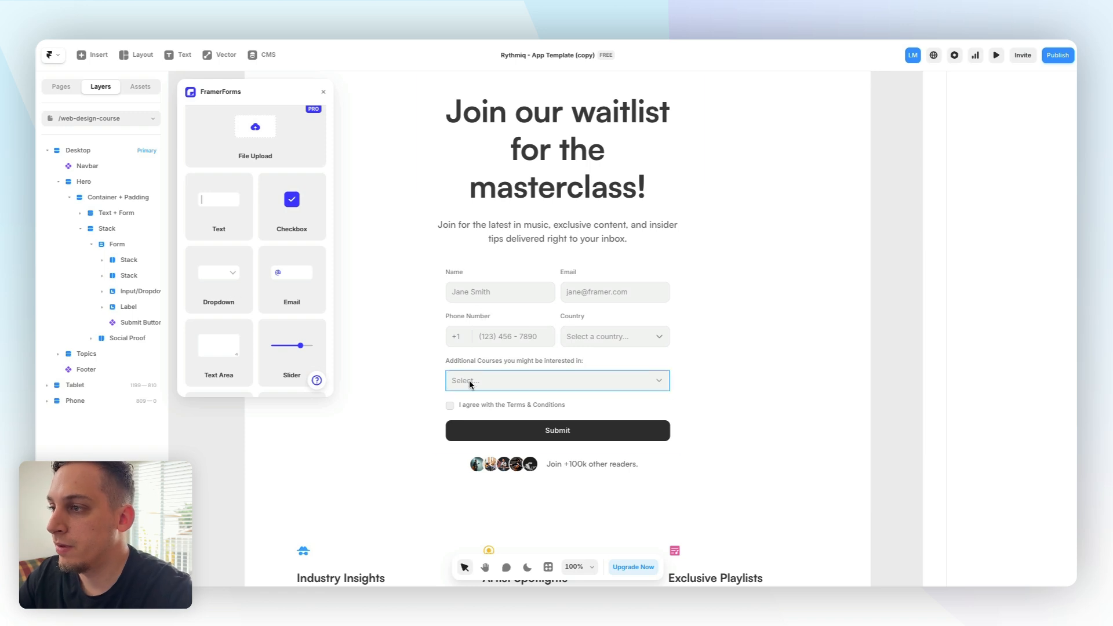
Select the form and start creating a new Google Sheet for its submissions, entering a name beginning "We"
click(613, 355)
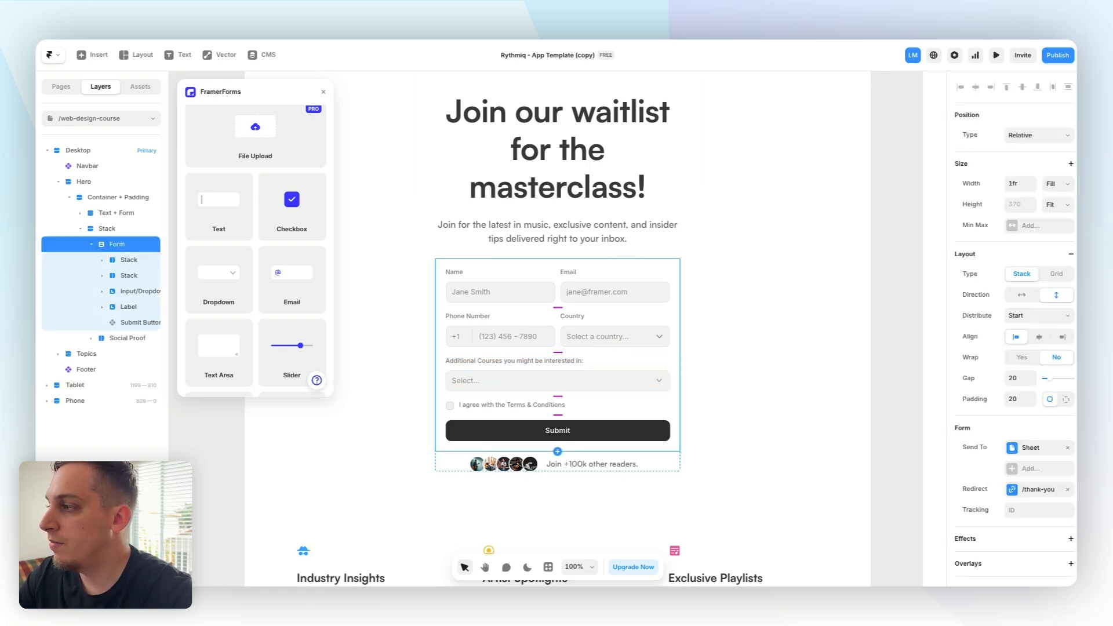
click(1032, 450)
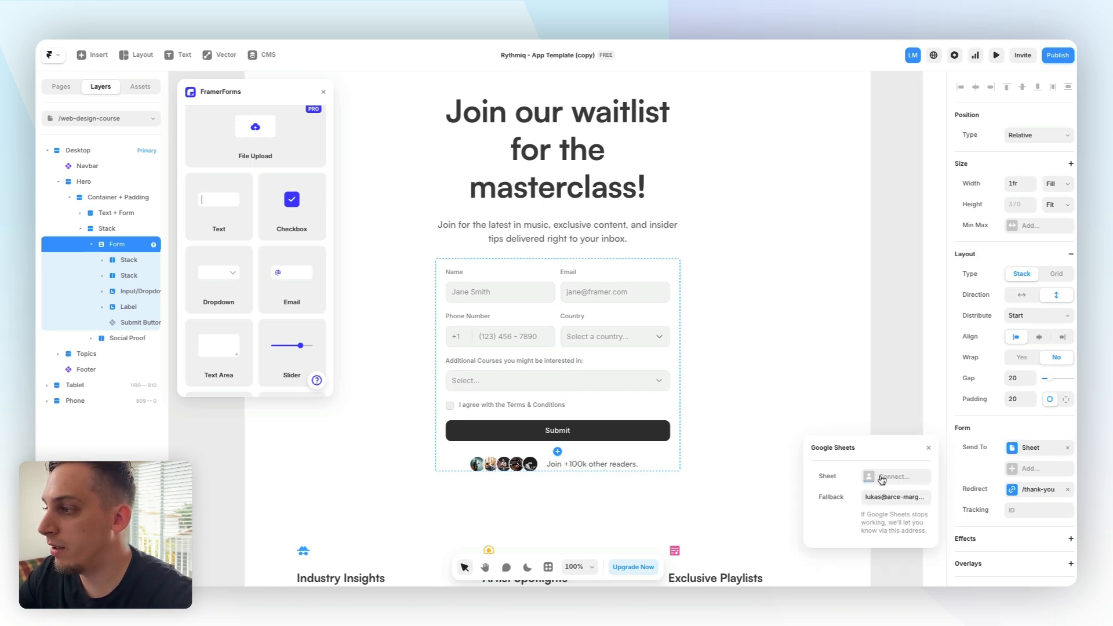
click(882, 477)
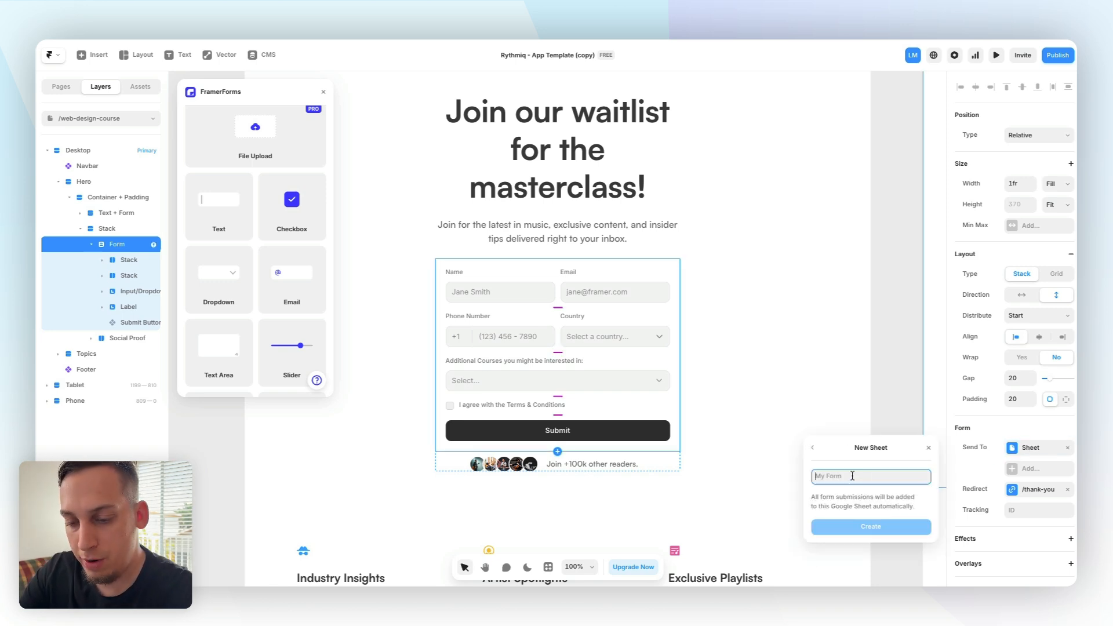
text(We)
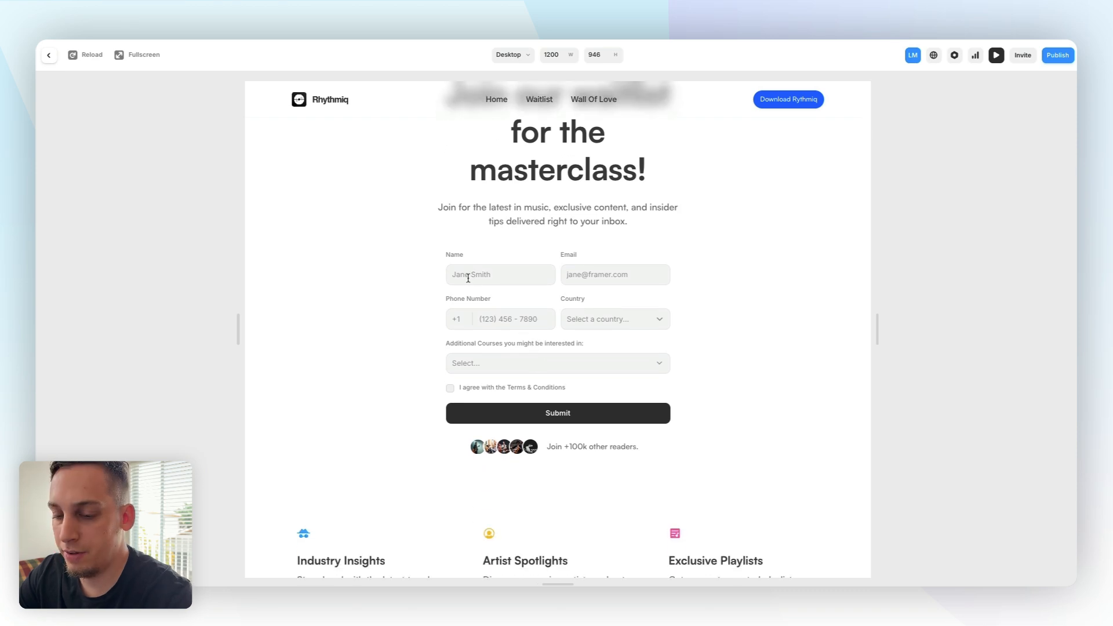
Preview the page and submit the form with Vibe Coding chosen as the additional course and the terms accepted
click(494, 364)
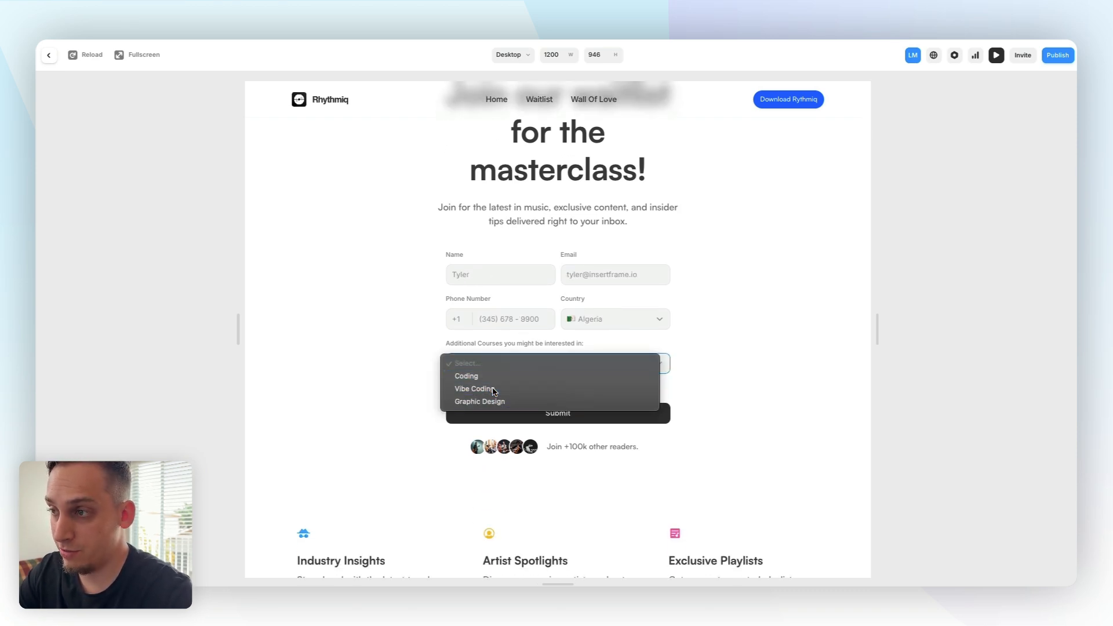
click(494, 389)
click(450, 388)
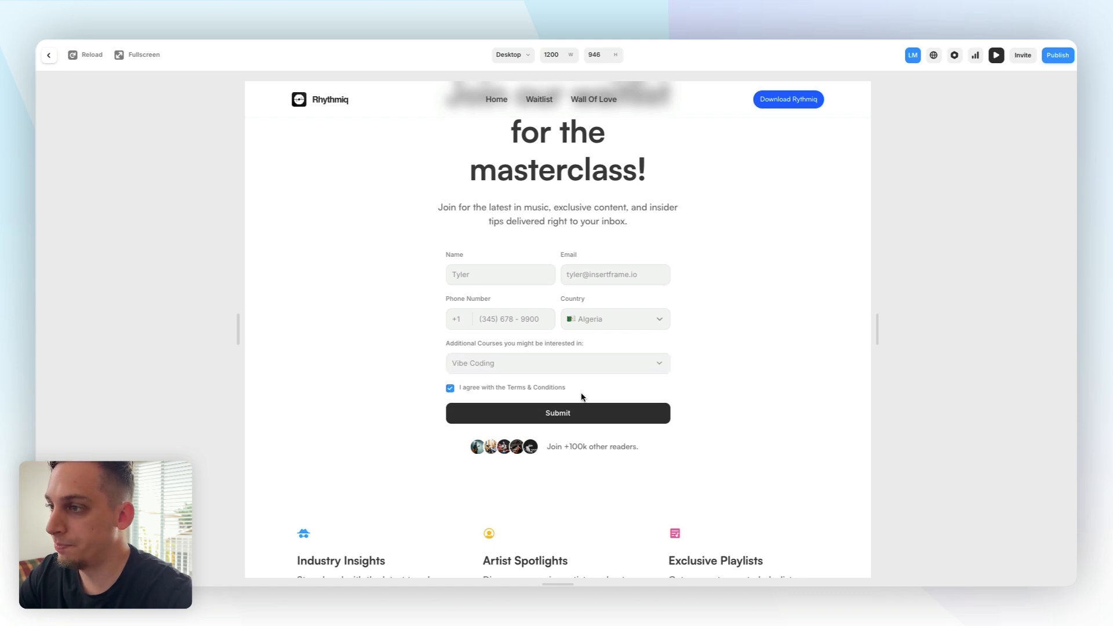
click(542, 413)
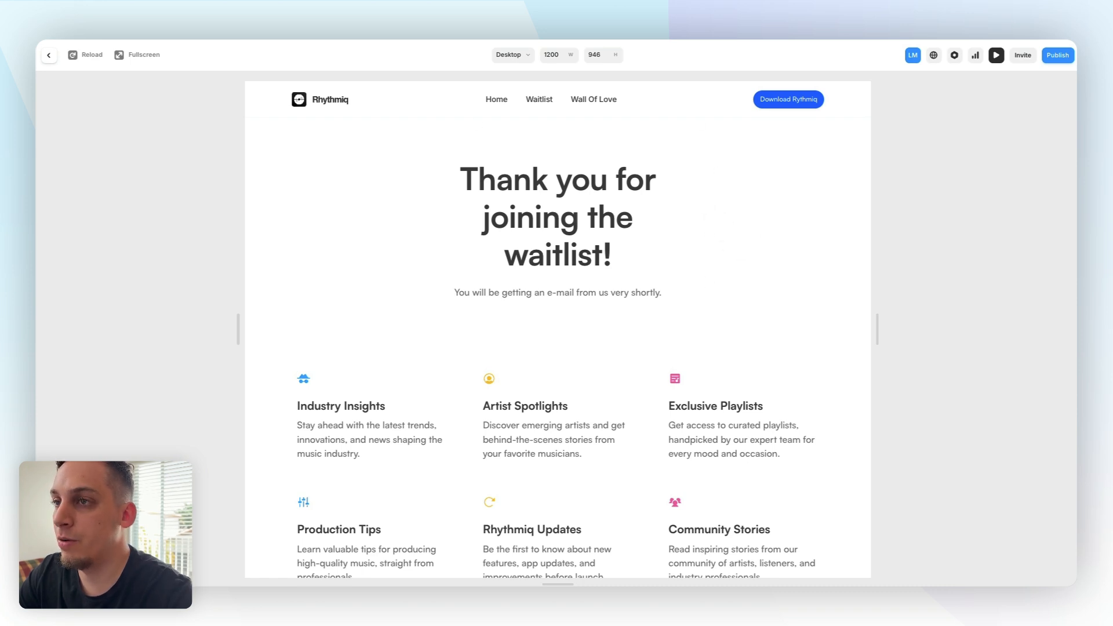
Switch to the Form Submissions spreadsheet in Google Sheets
click(55, 38)
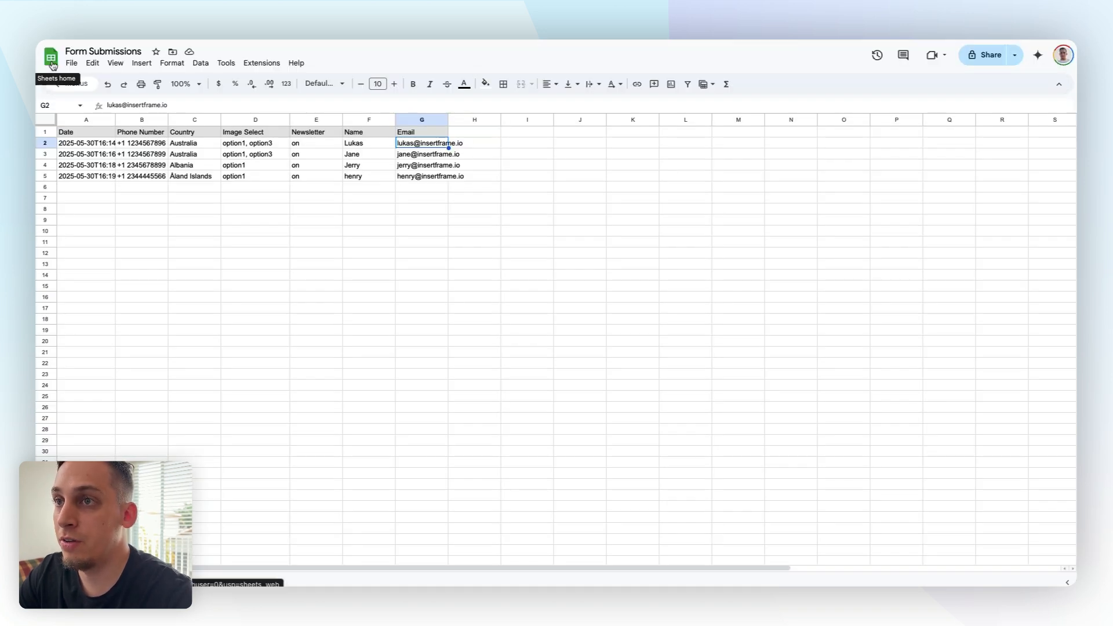